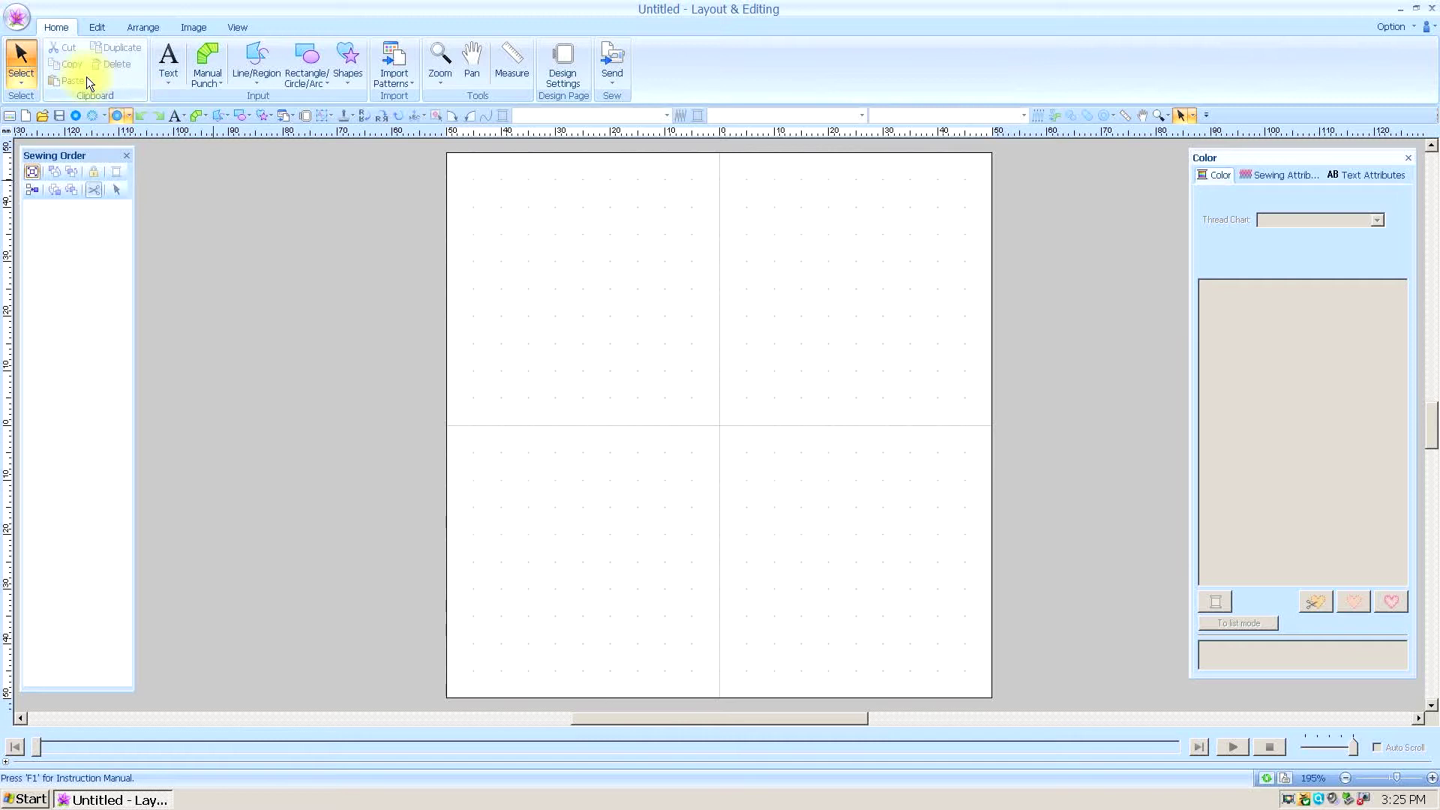
# Look over the Edit tab's editing and overlap options, then go back to Home.
pyautogui.click(97, 27)
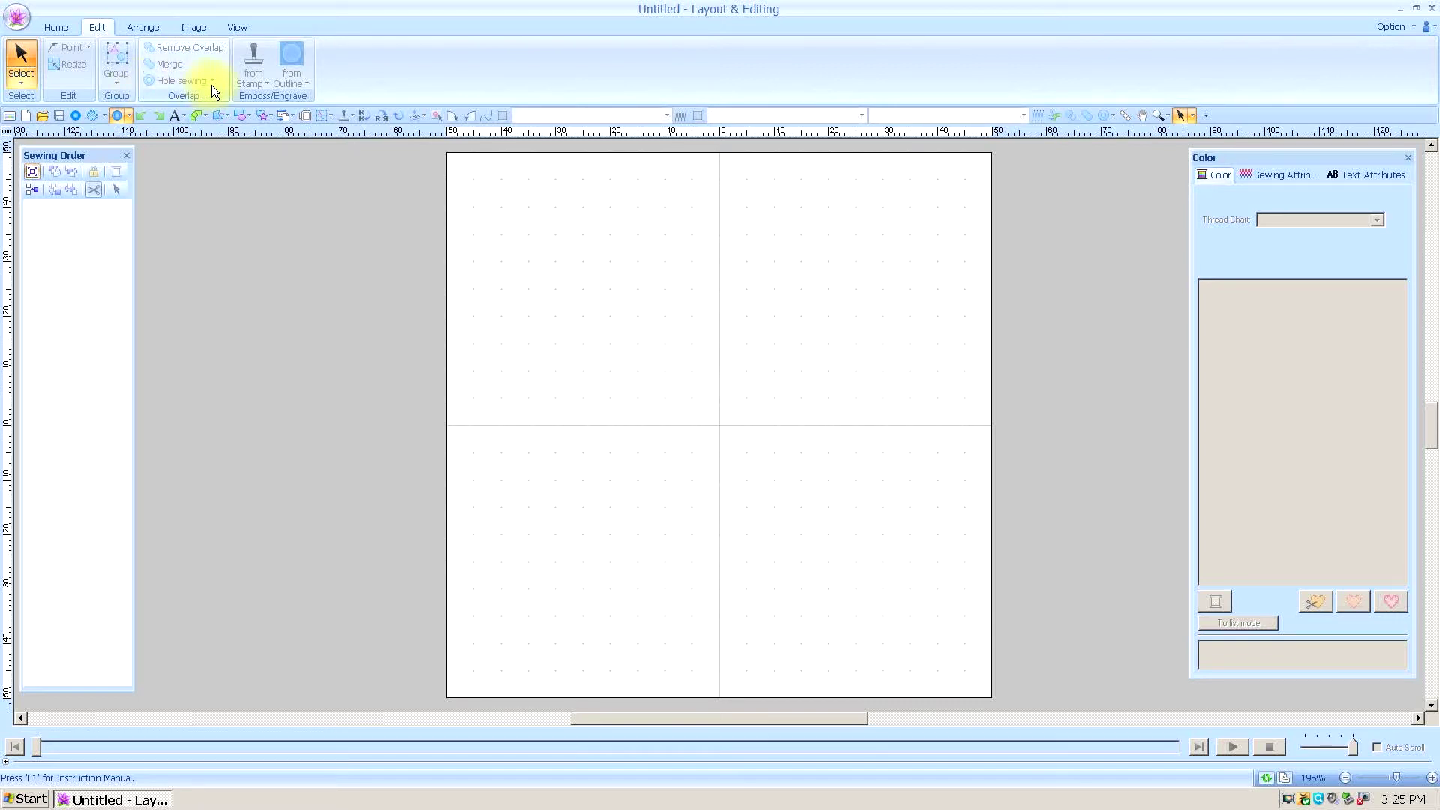
pyautogui.click(57, 28)
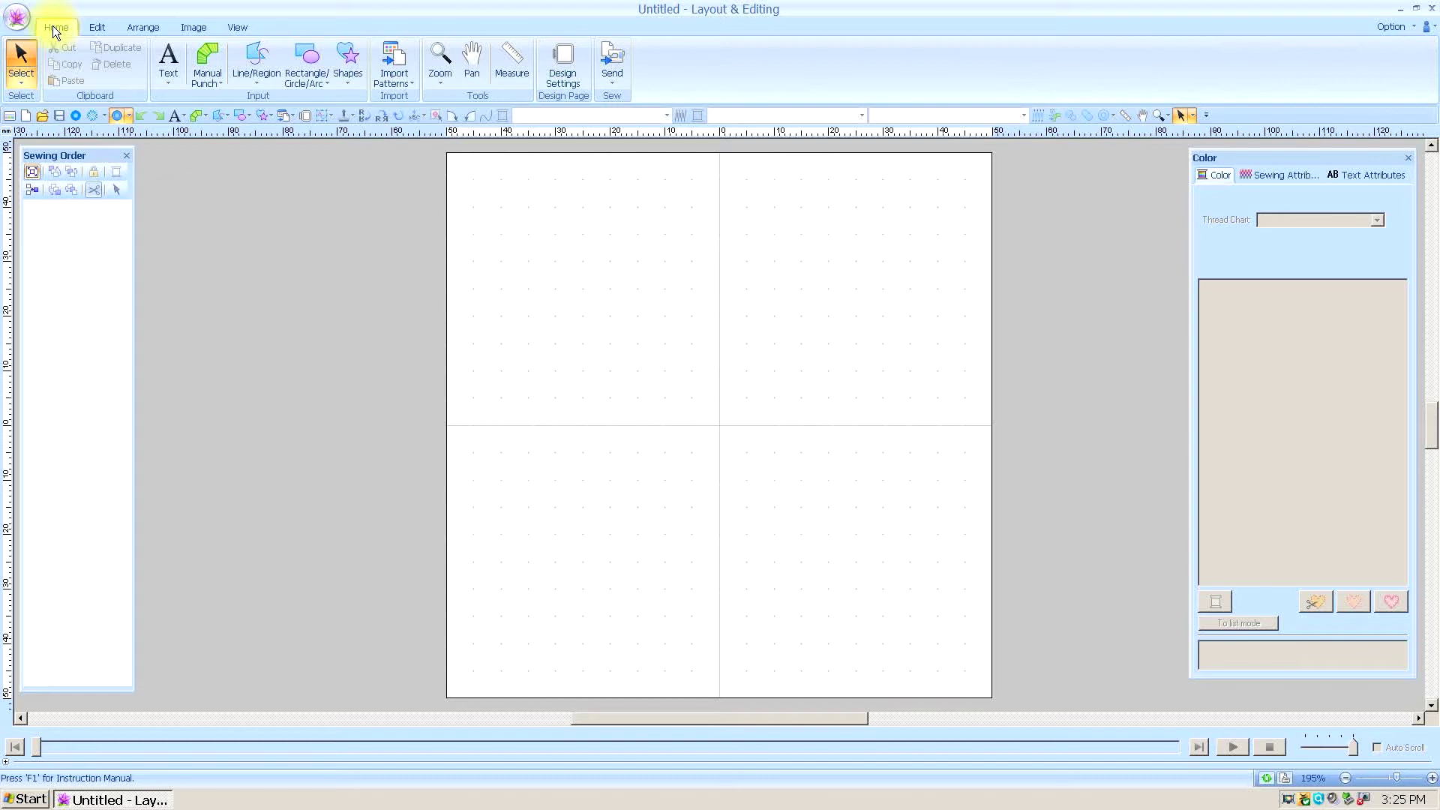
# Load the boy's photo file 'ian' from disk onto the page as a background image.
pyautogui.click(194, 27)
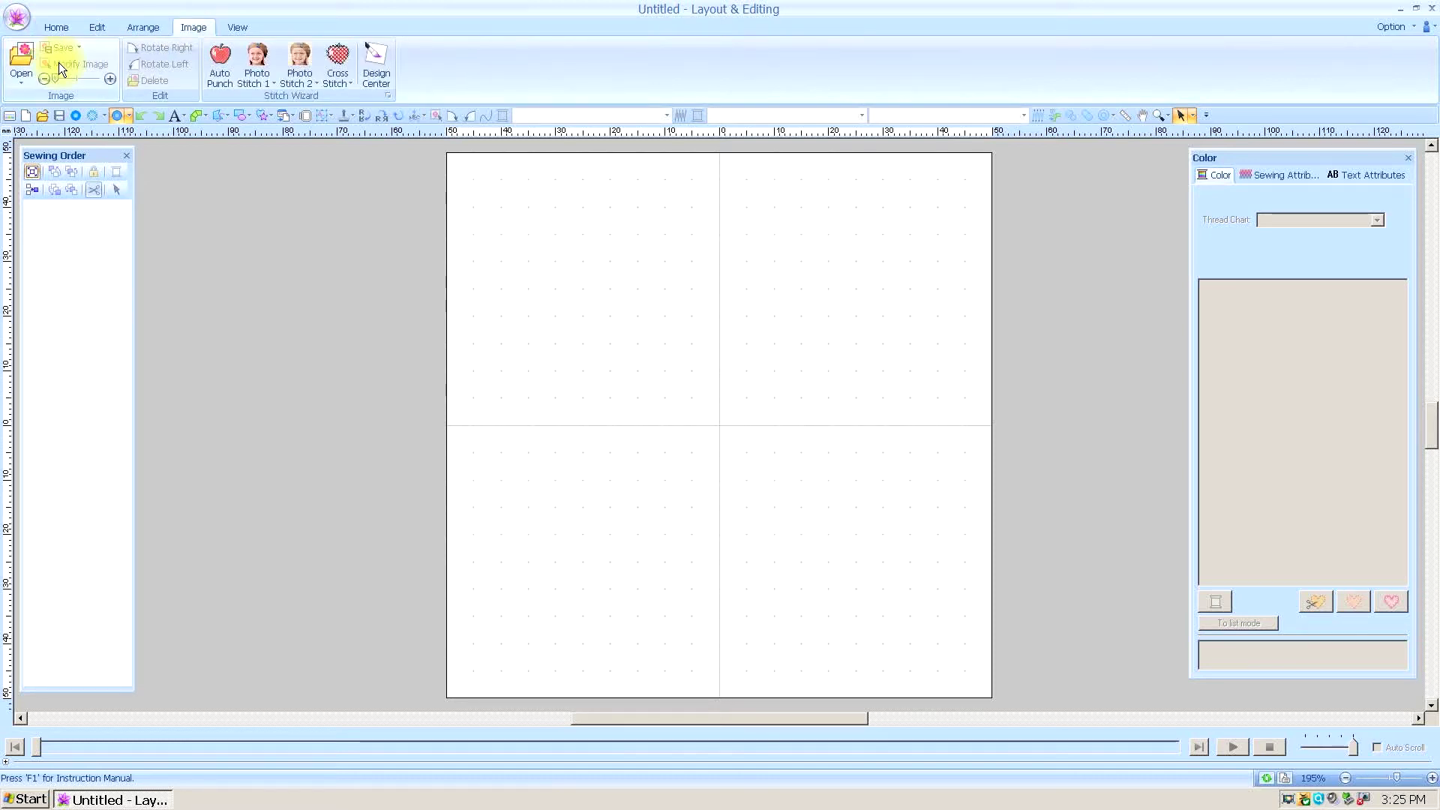
pyautogui.click(16, 60)
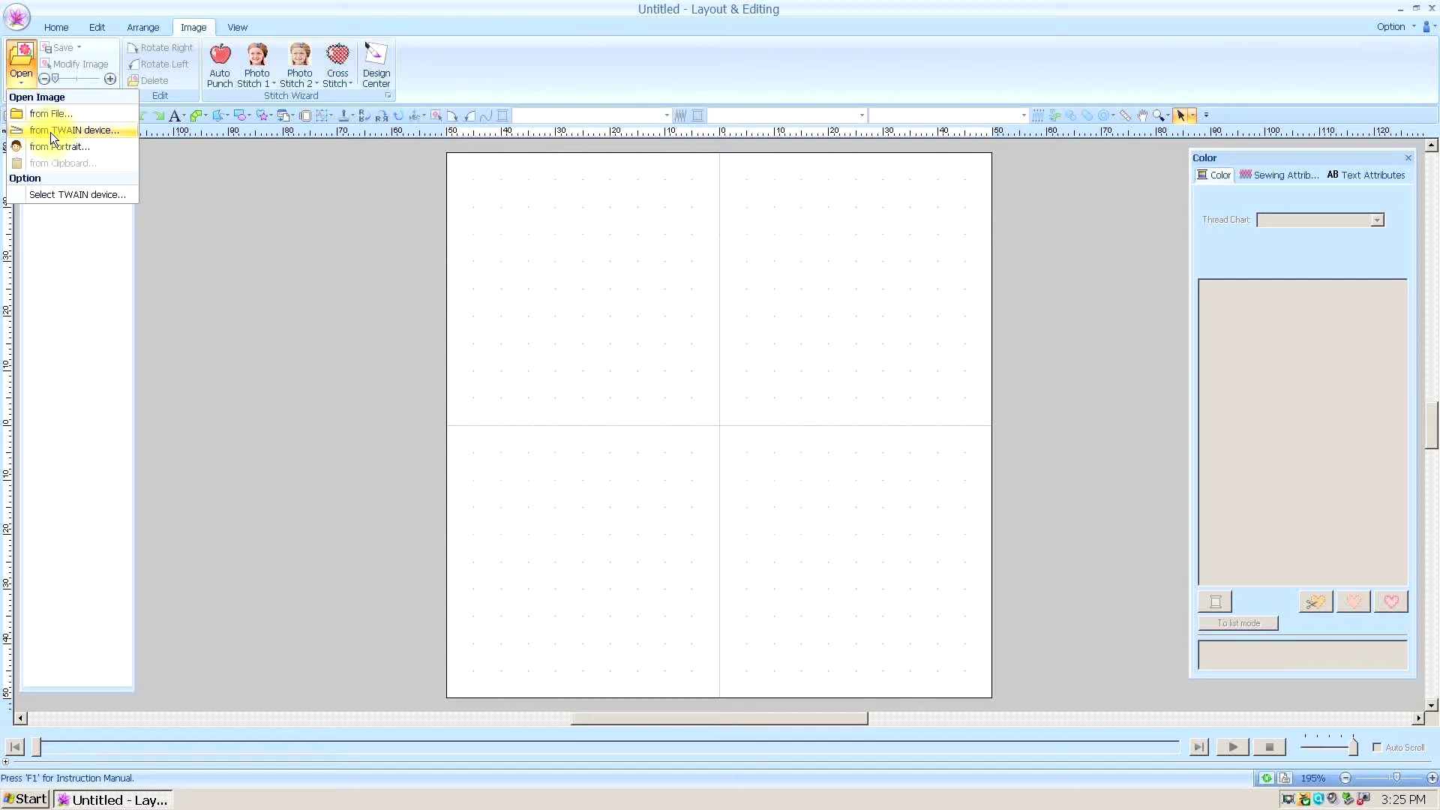
pyautogui.click(42, 112)
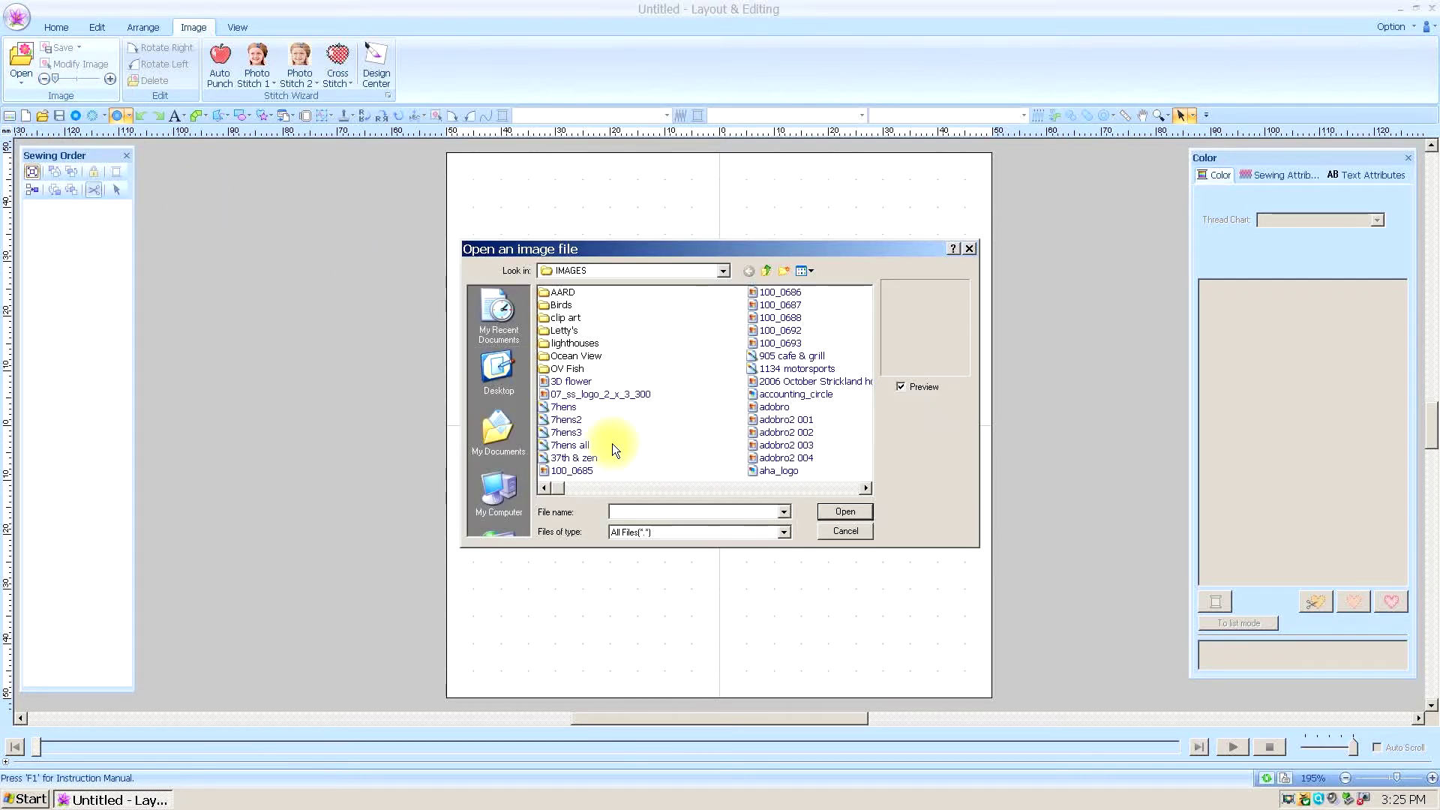
pyautogui.write('i')
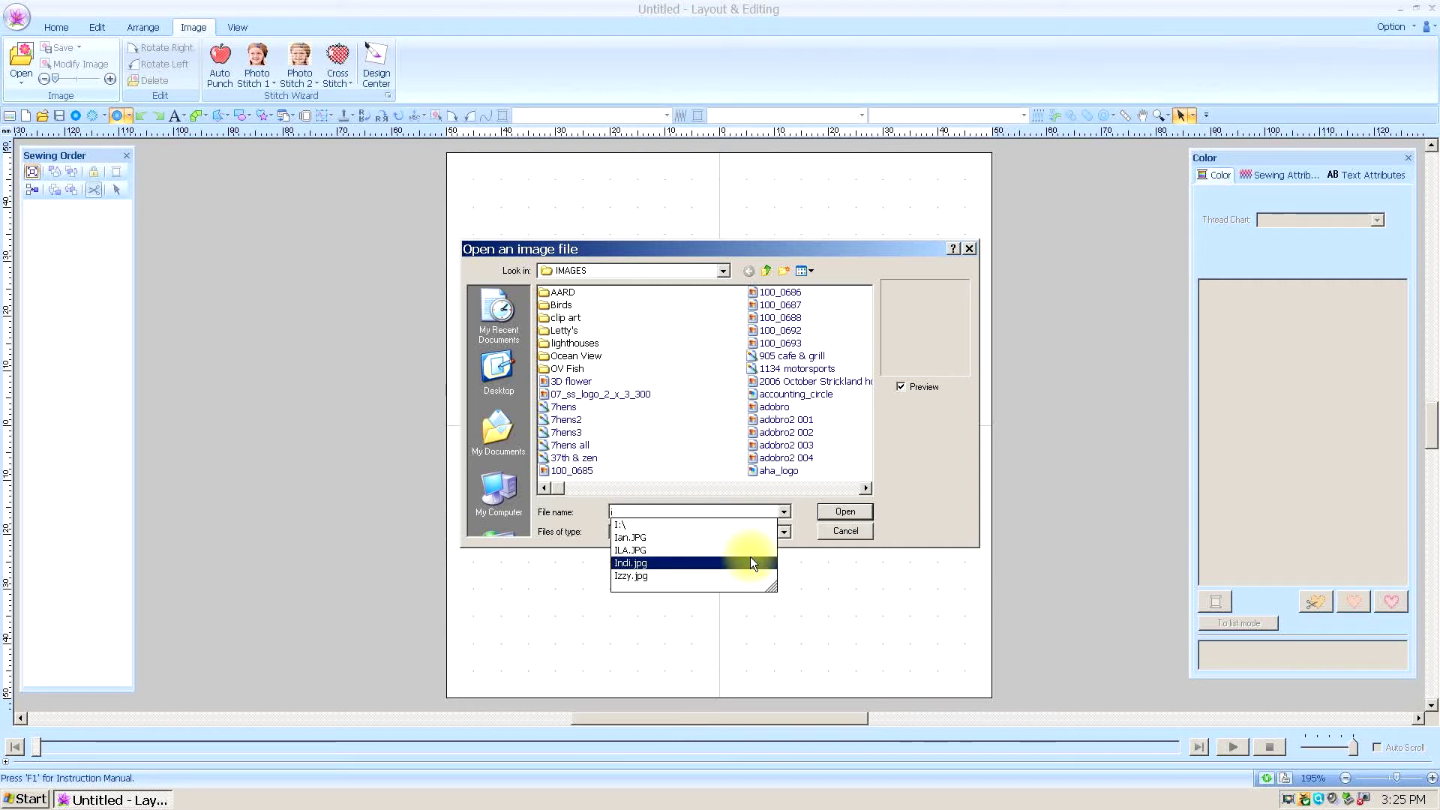
pyautogui.write('an')
pyautogui.press('Return')
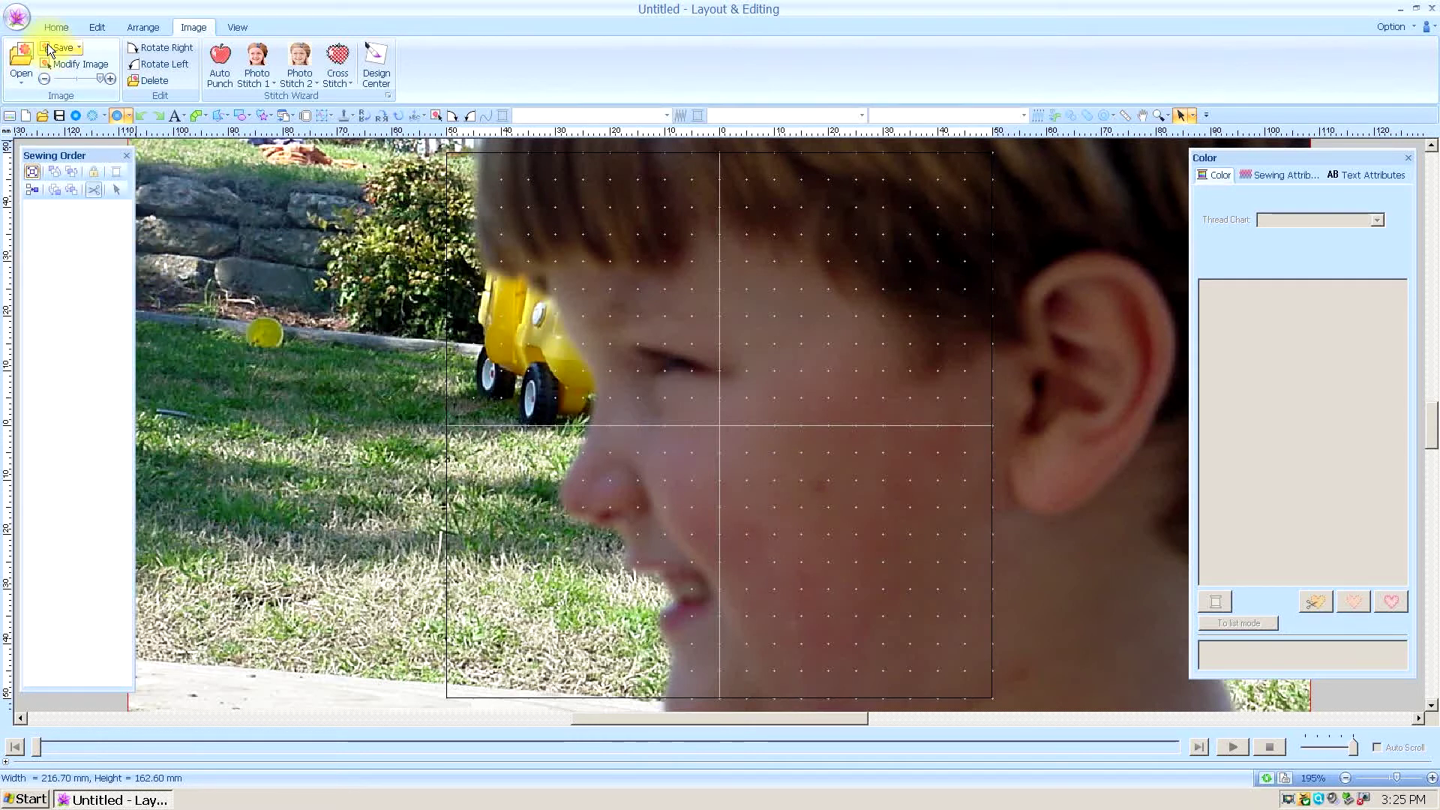
# Shrink the boy's photo to 72.60 × 54.50 mm, then zoom in on his face.
pyautogui.click(60, 27)
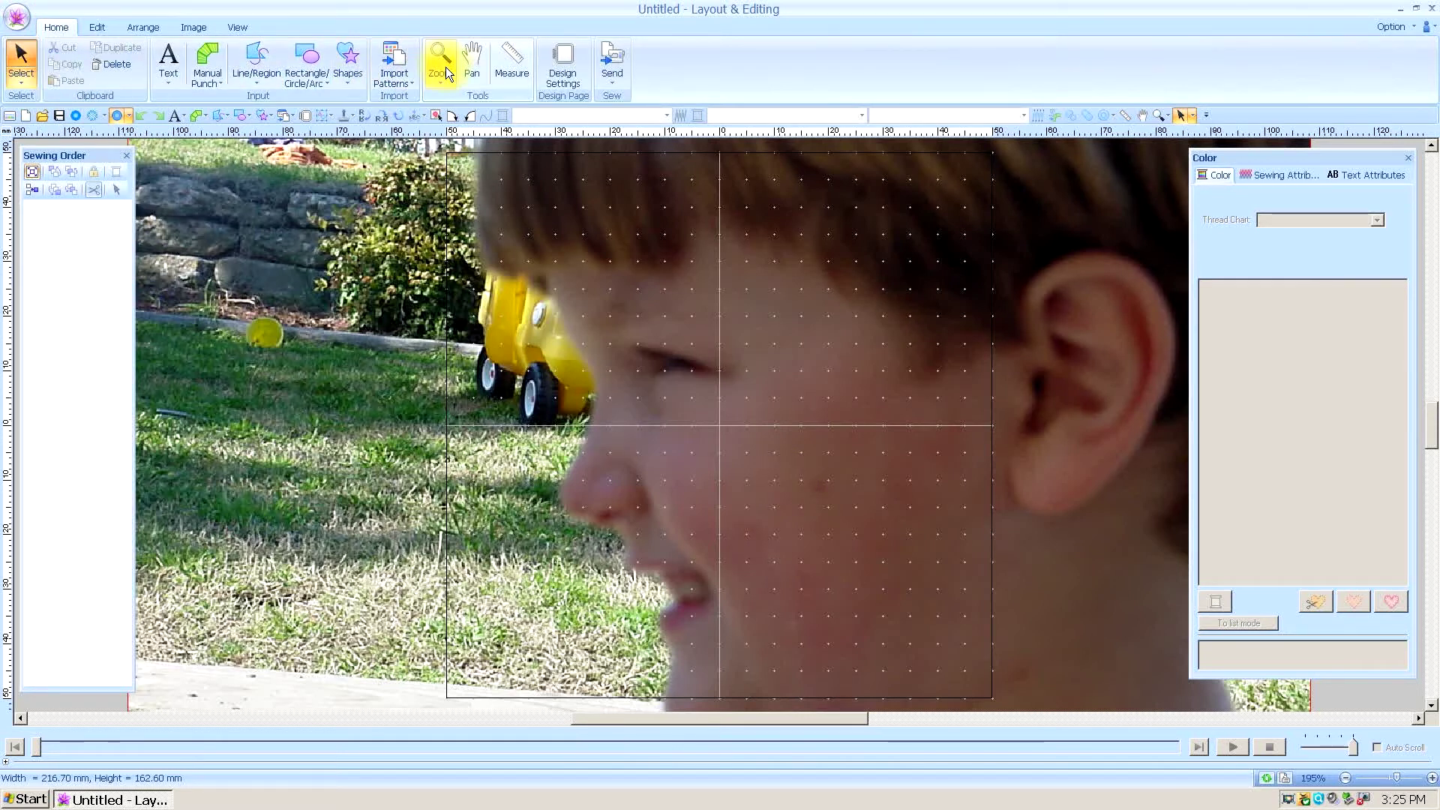
pyautogui.click(440, 69)
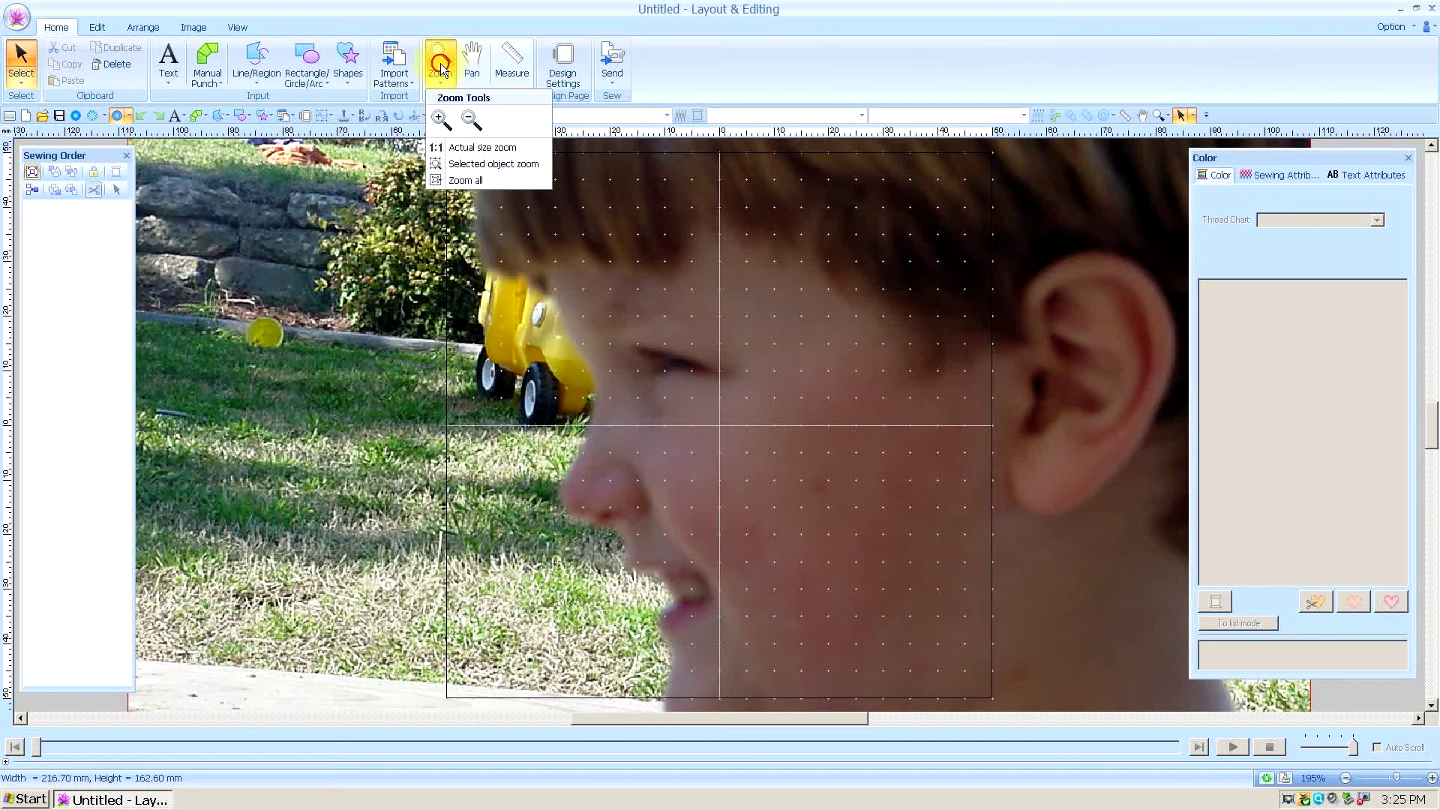
pyautogui.click(467, 122)
pyautogui.click(665, 427)
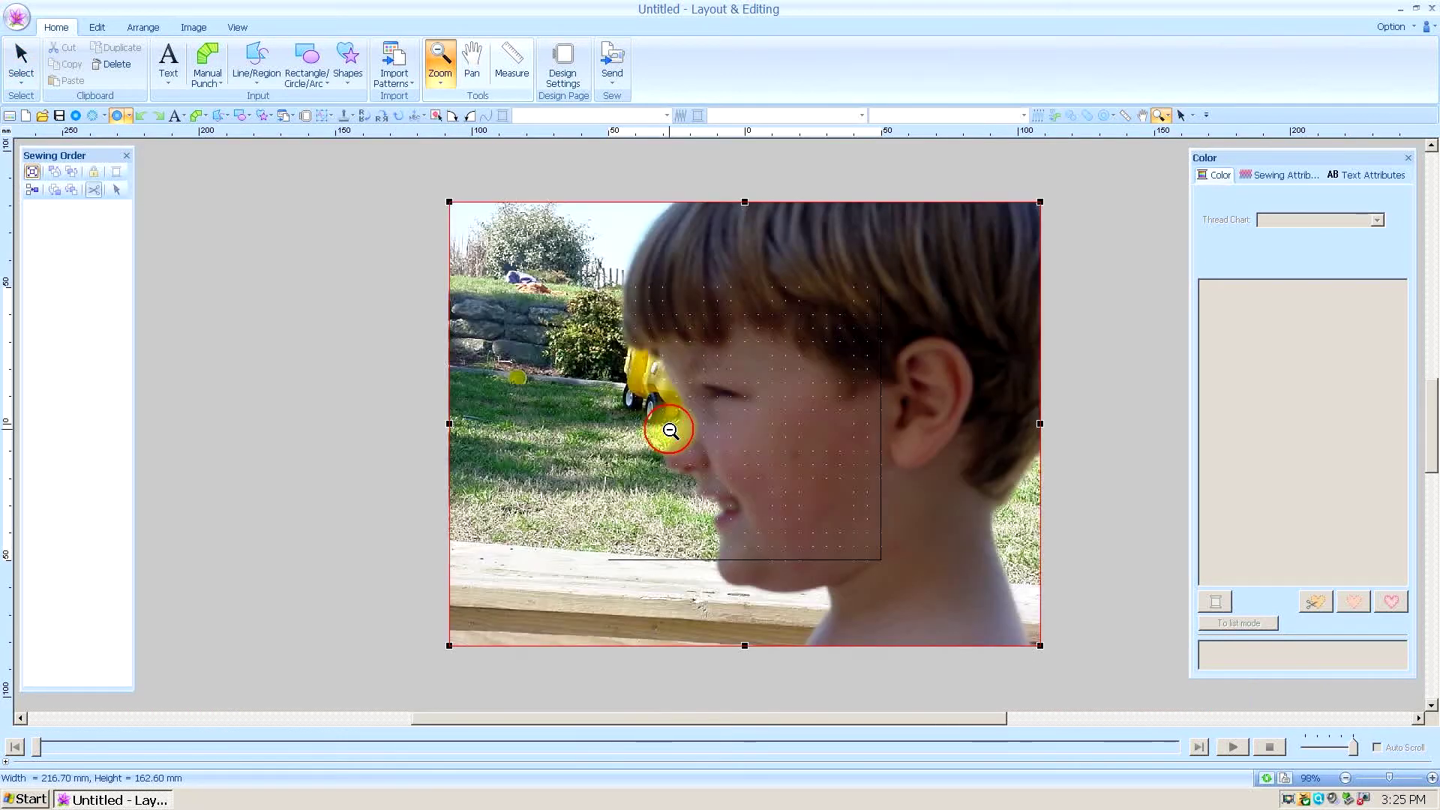
pyautogui.click(20, 54)
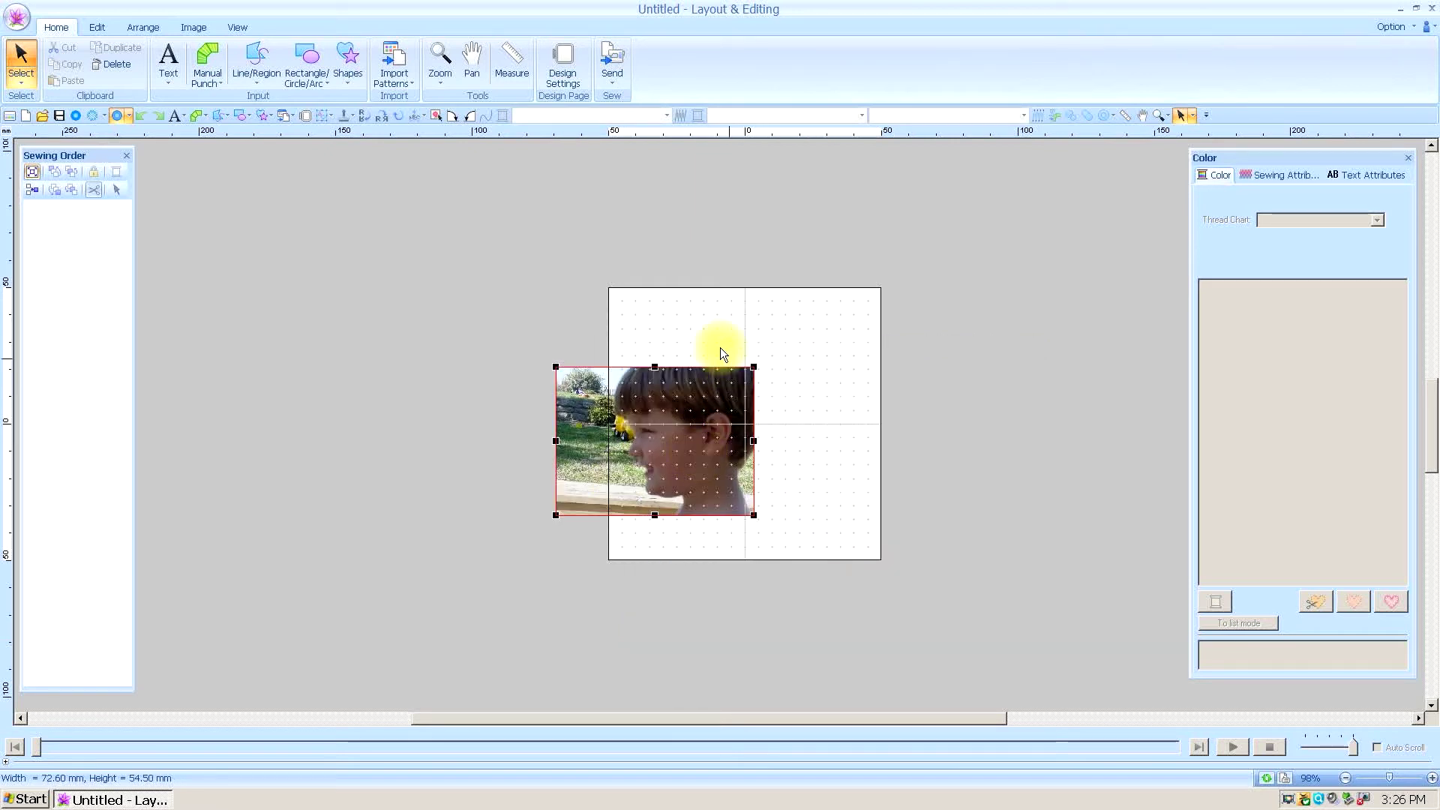
pyautogui.click(685, 321)
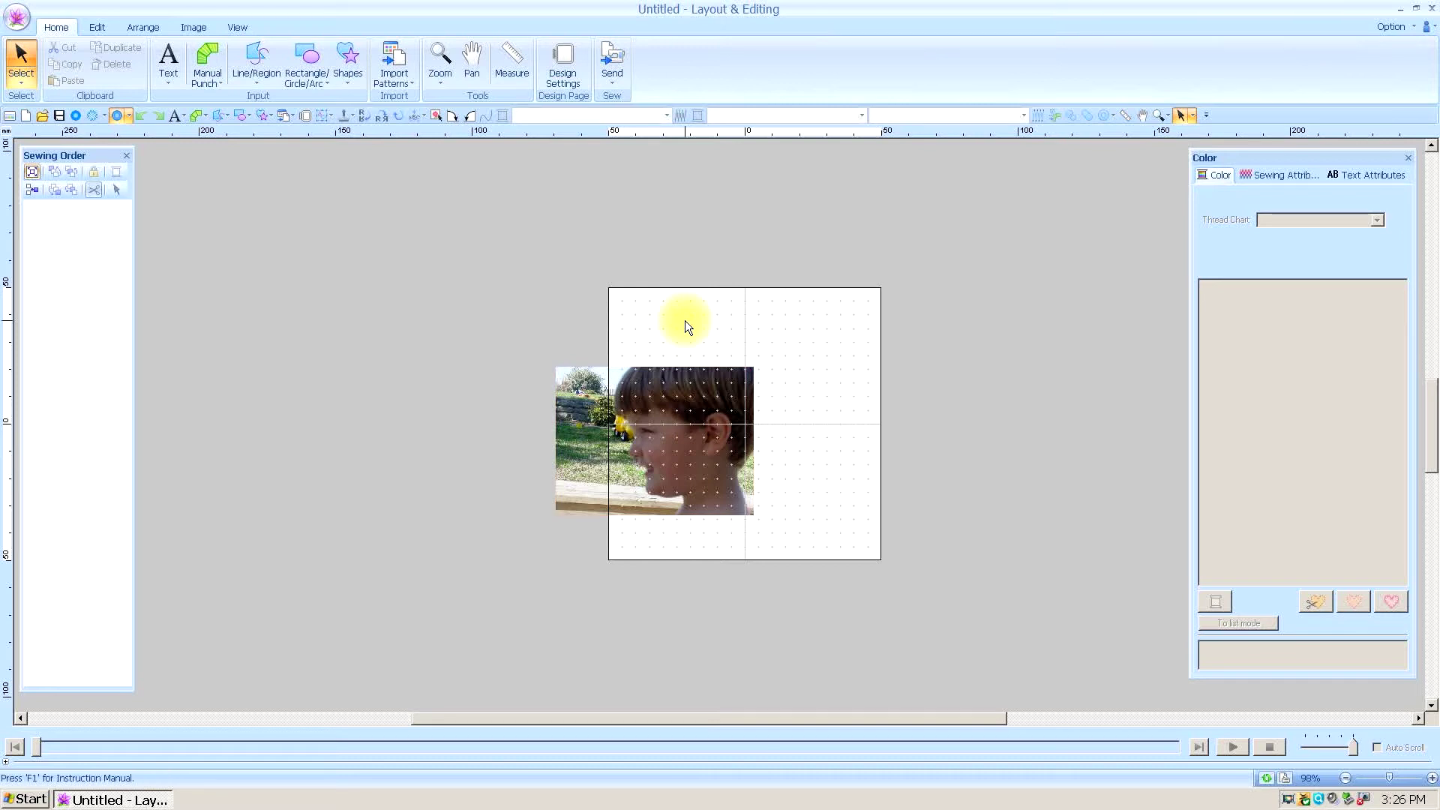
pyautogui.click(438, 58)
pyautogui.click(439, 120)
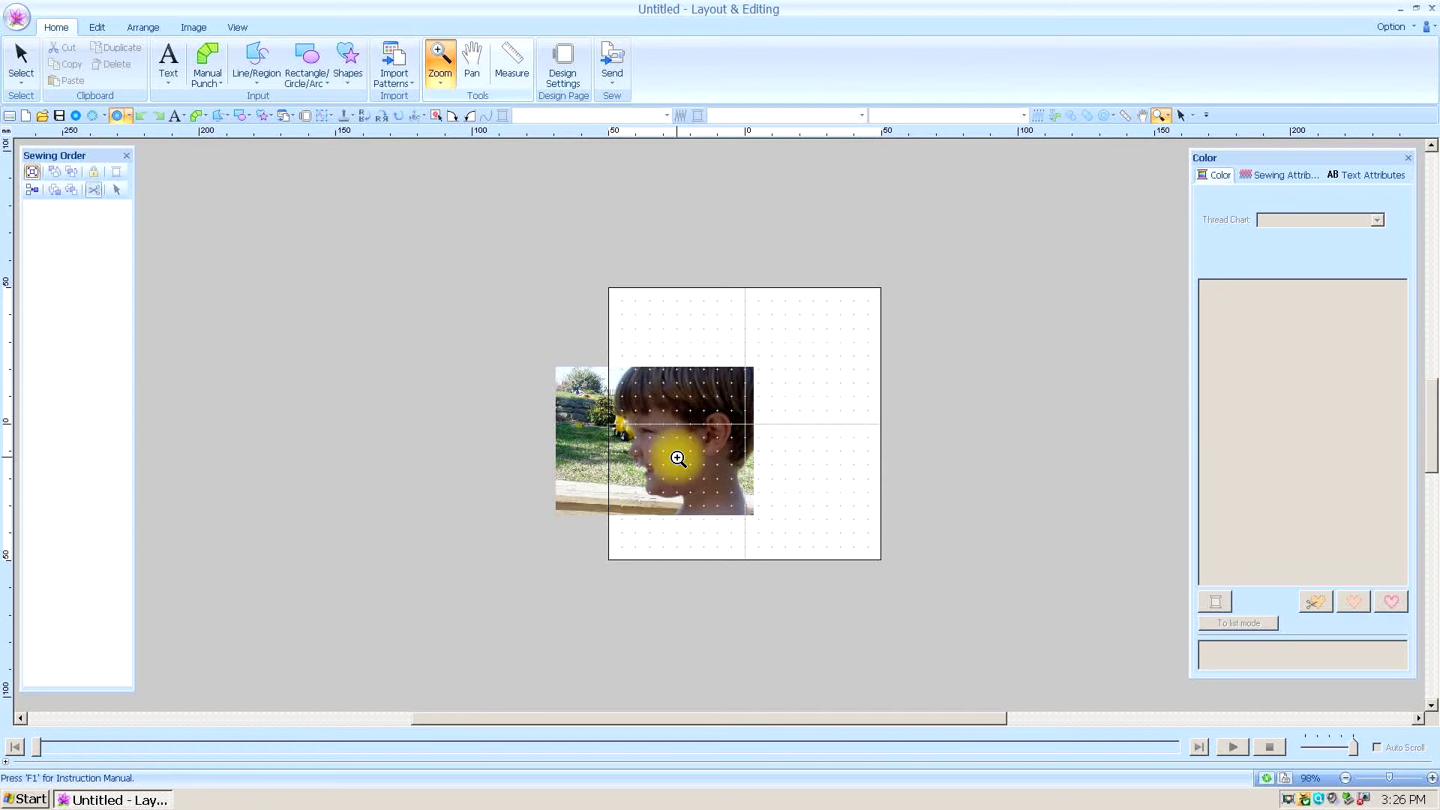
pyautogui.click(679, 457)
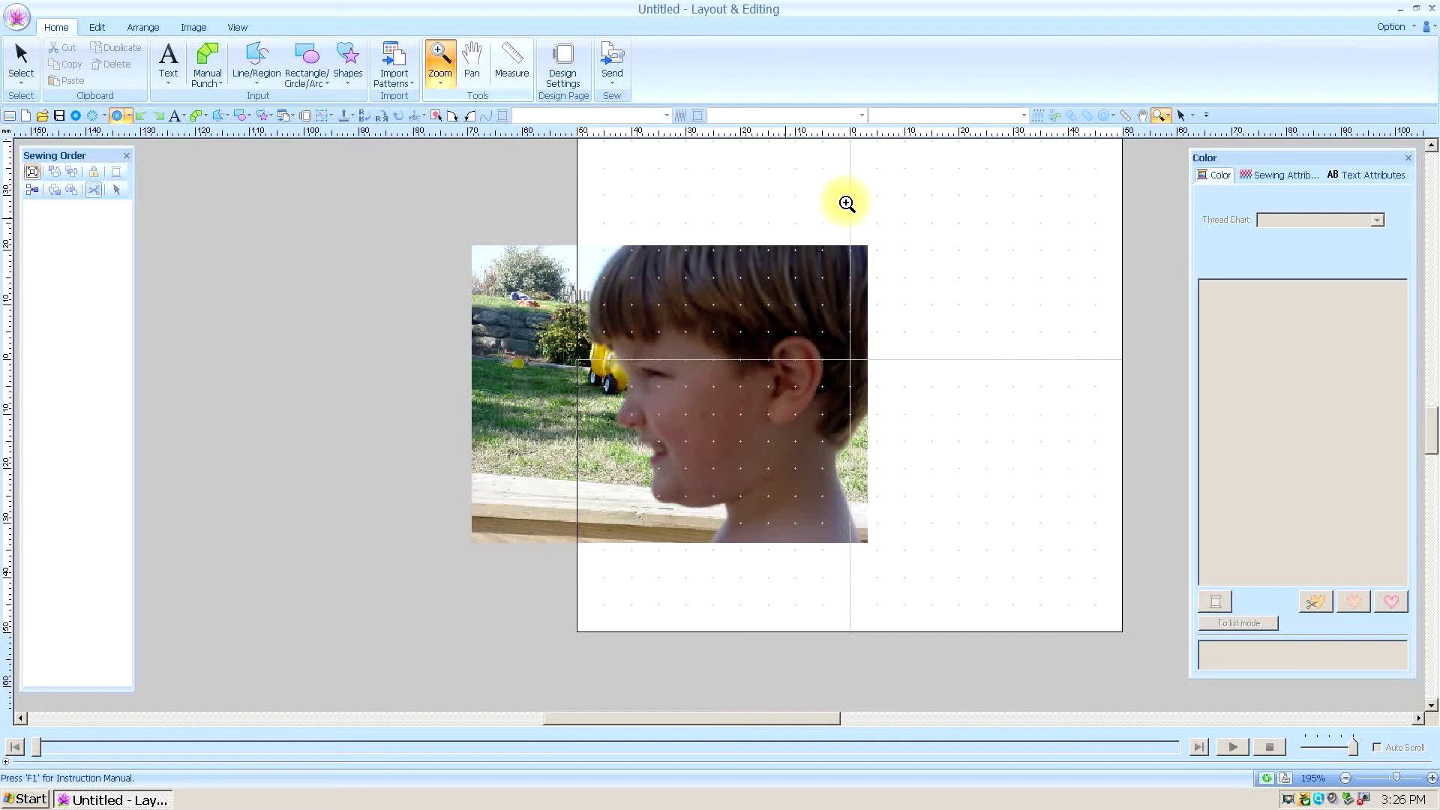
# Pick the curved region outline tool, sewing the region as Fill Stitch in 900 Embroidery Black.
pyautogui.click(659, 409)
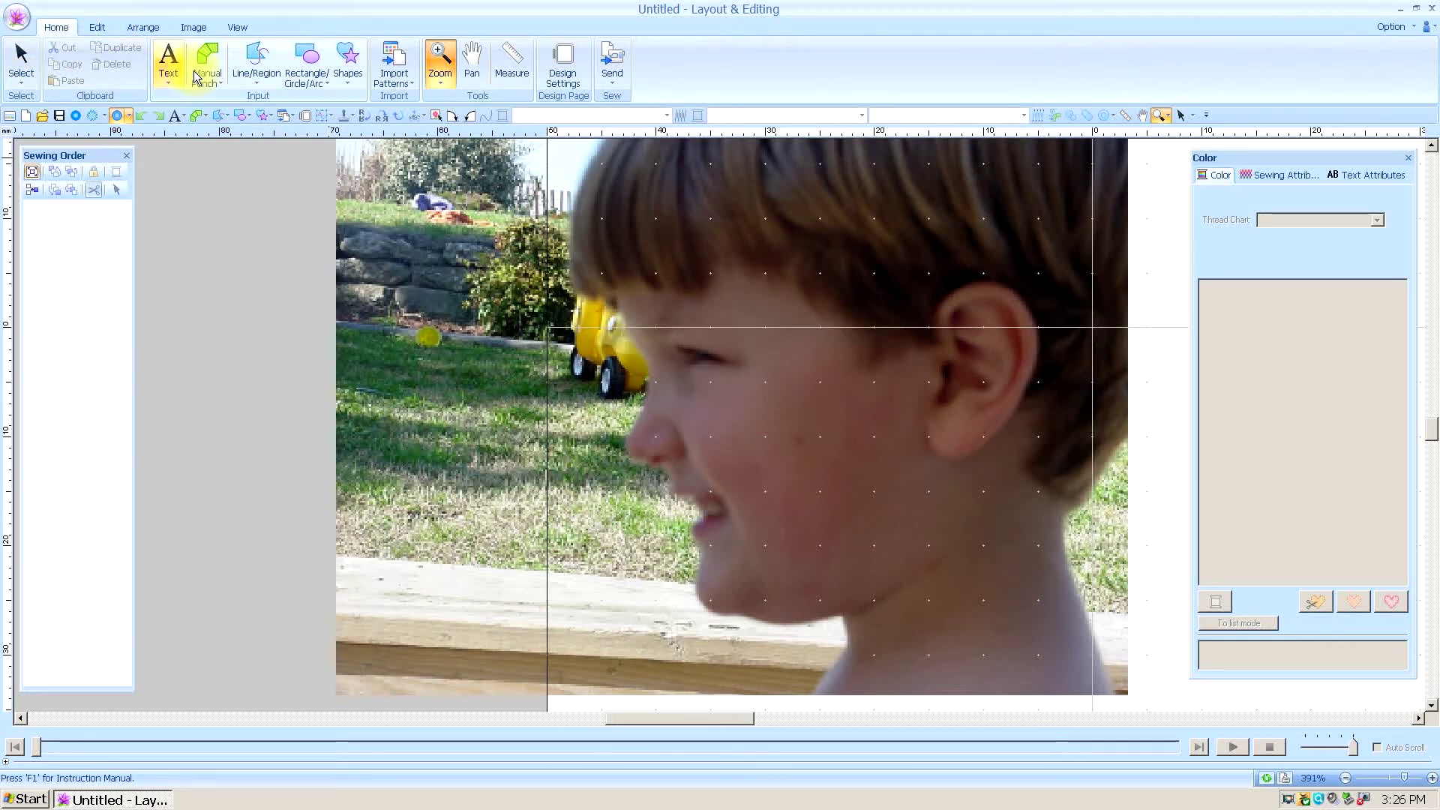
pyautogui.click(256, 73)
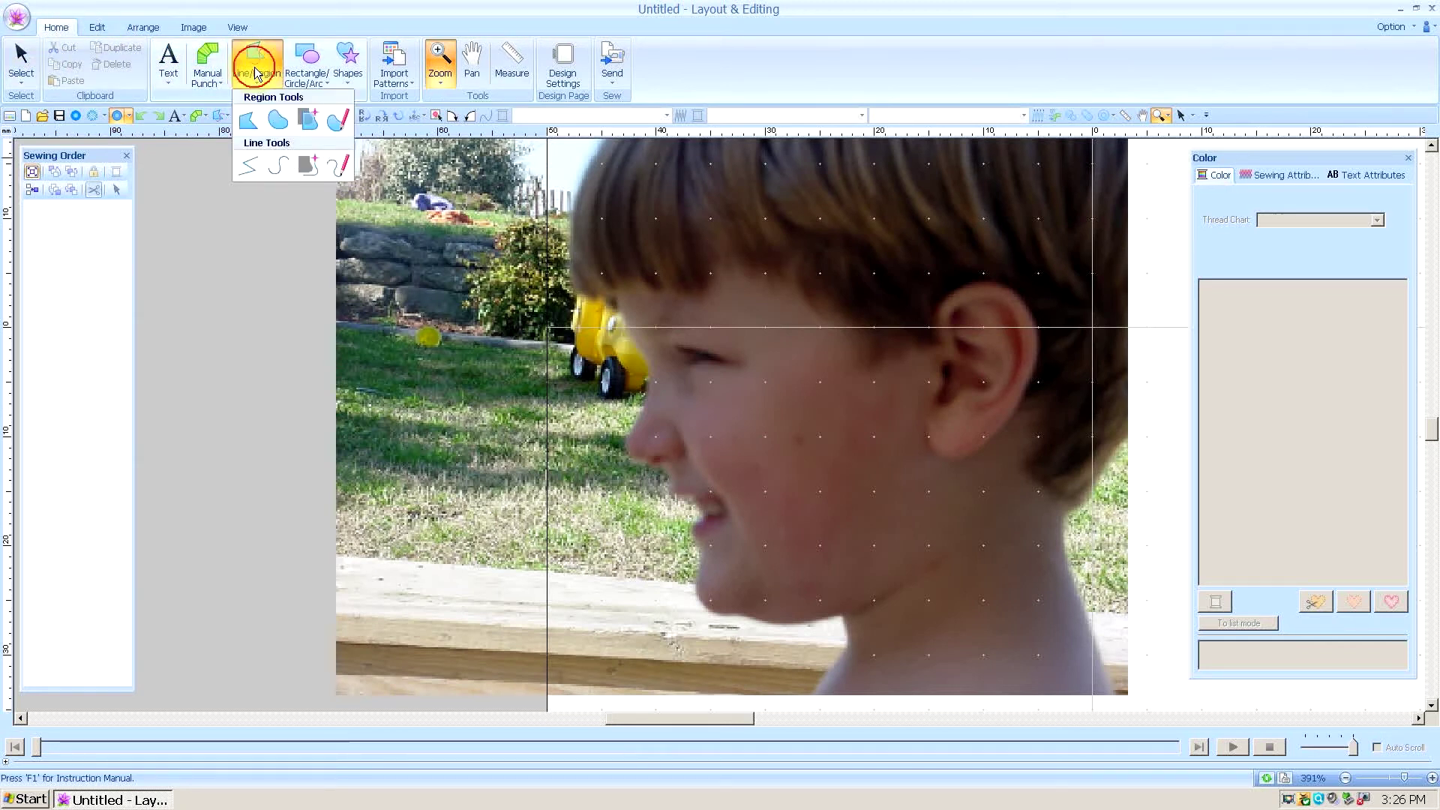
pyautogui.click(277, 122)
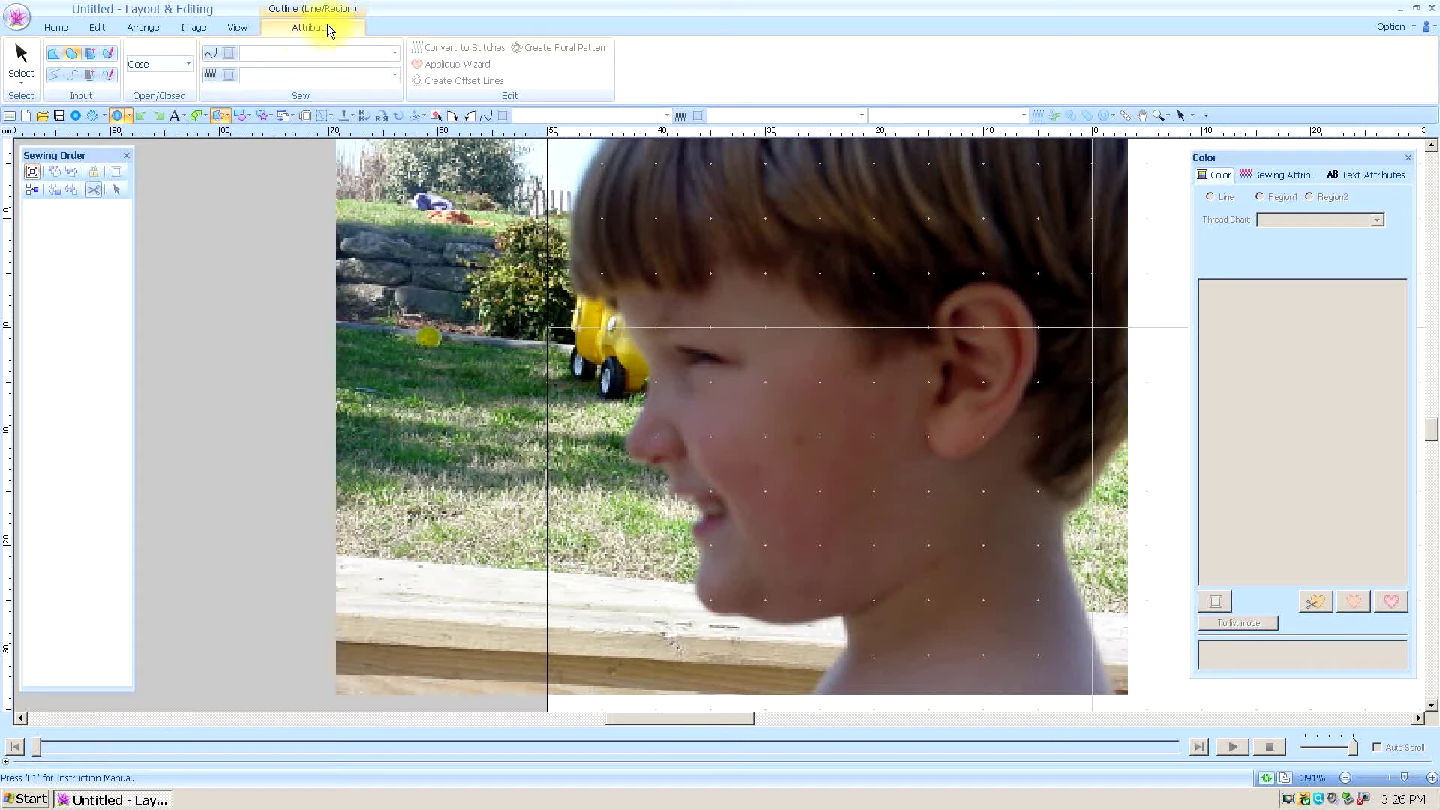
pyautogui.click(211, 75)
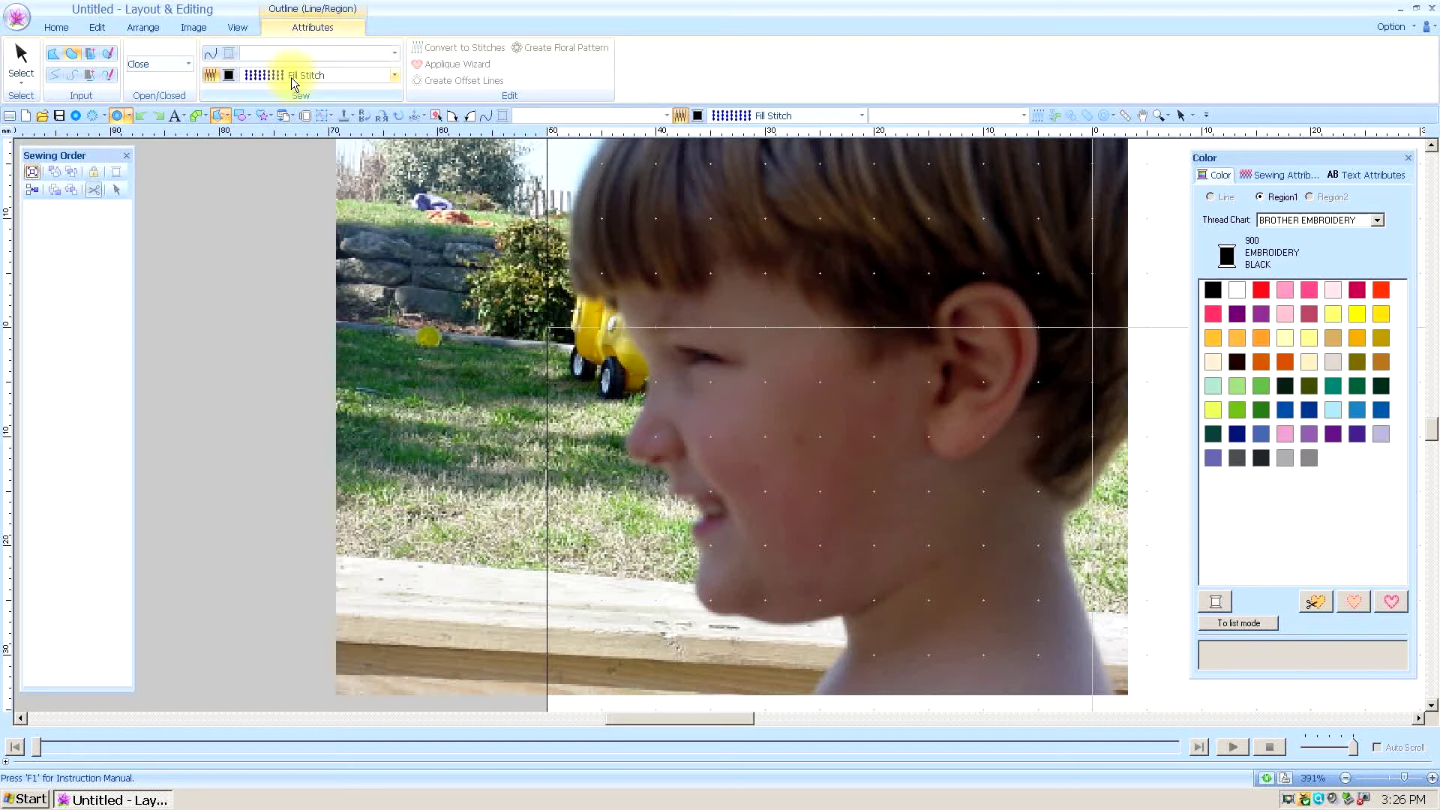
# Trace the boy's profile from forehead over nose, lips and chin to the jaw corner.
pyautogui.click(622, 290)
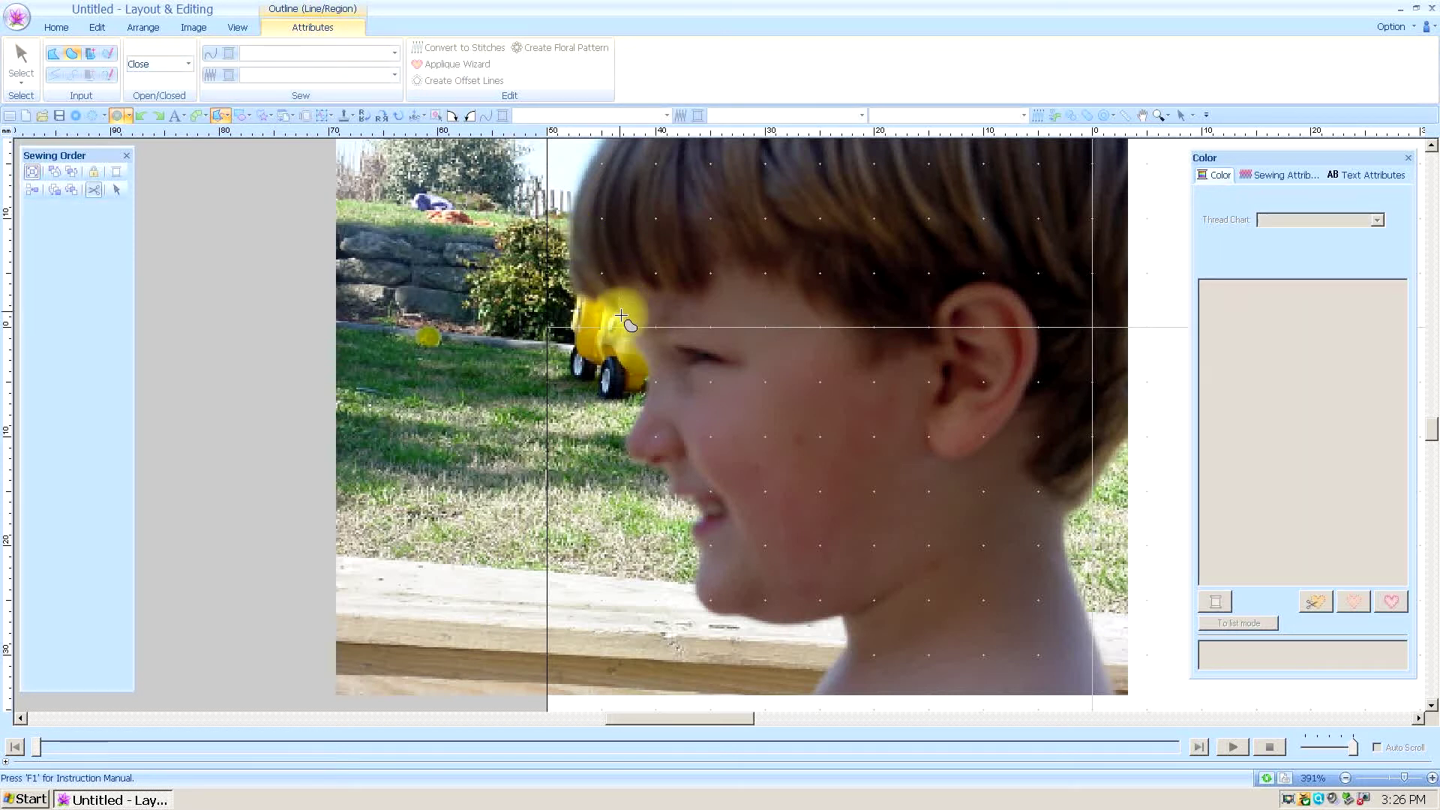
pyautogui.click(651, 369)
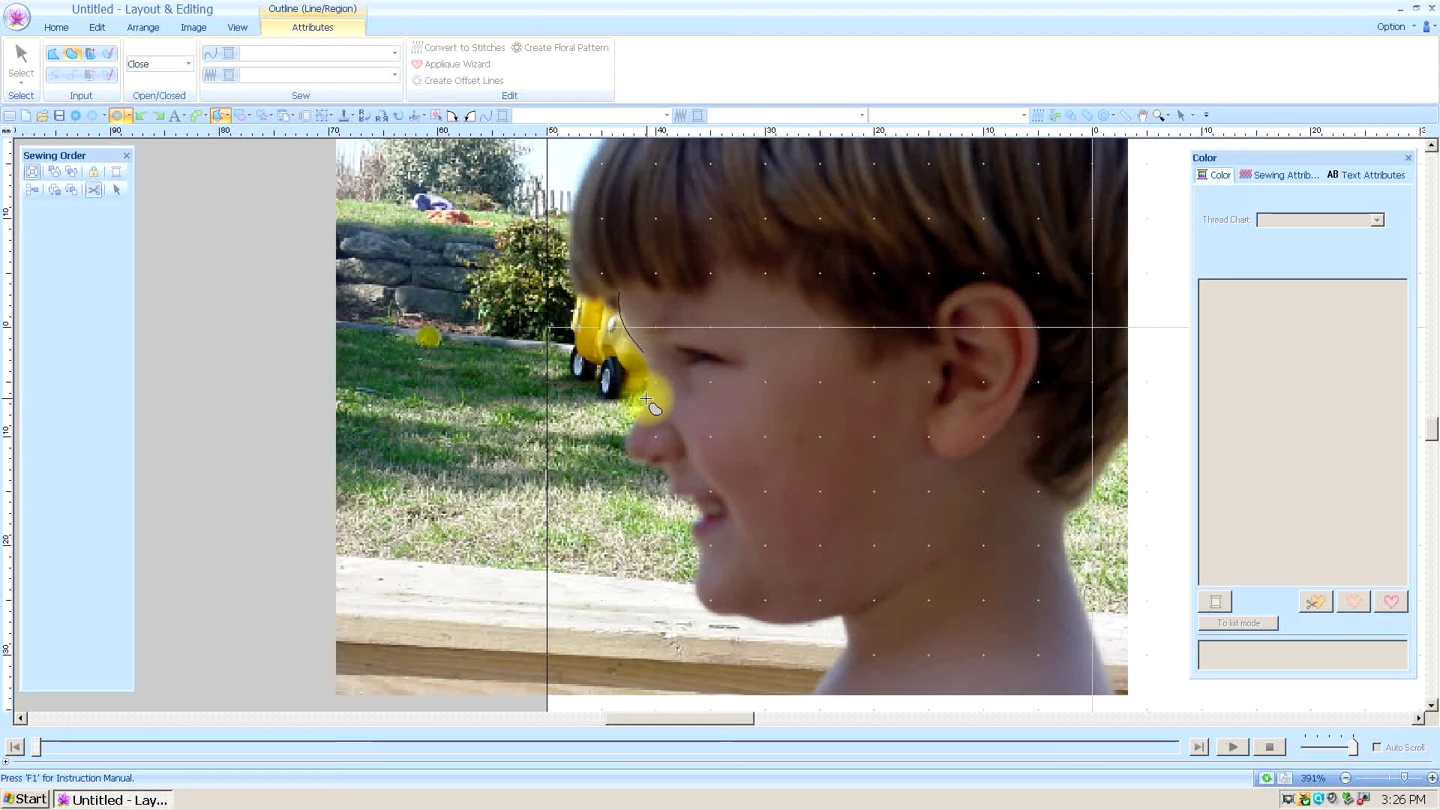
pyautogui.click(630, 423)
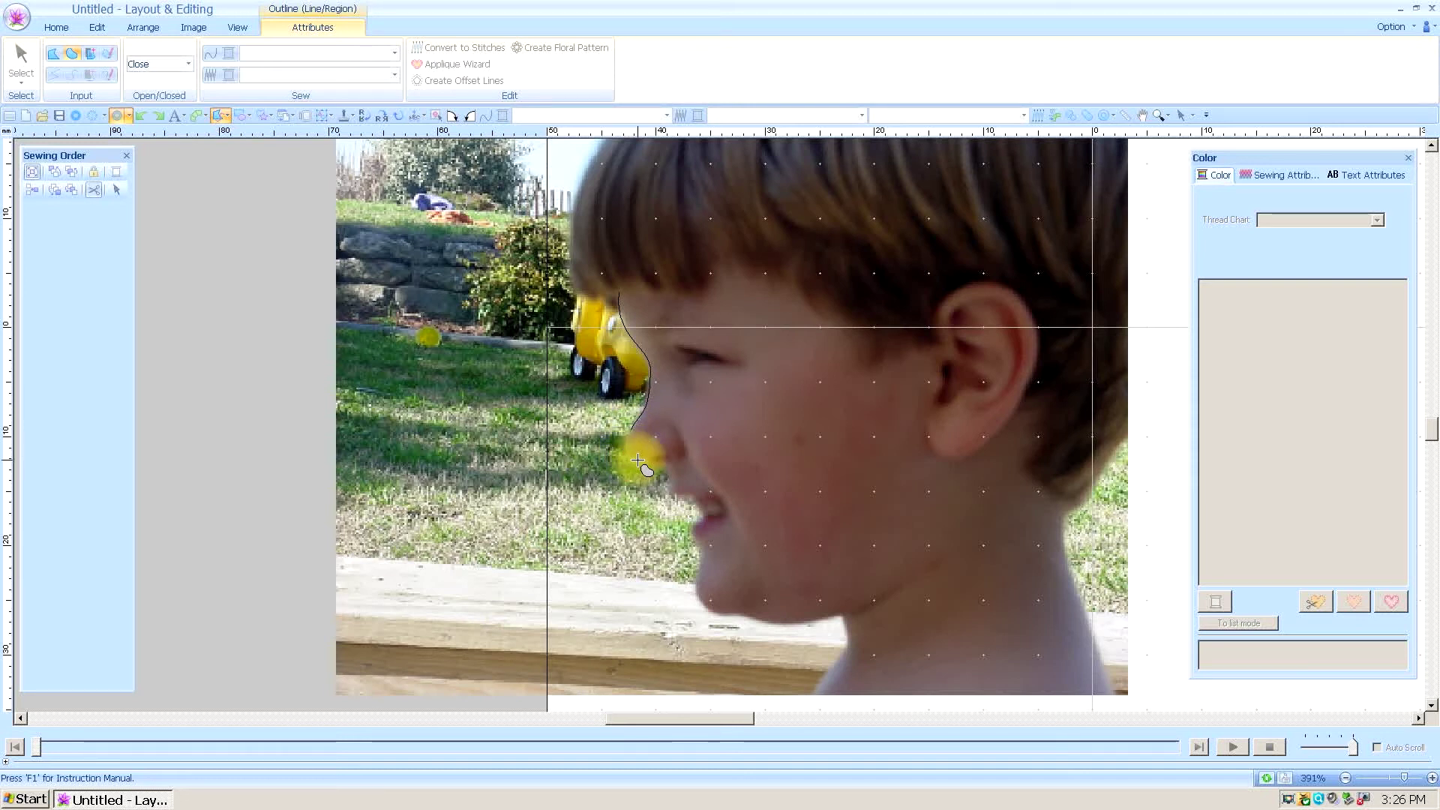
pyautogui.click(630, 451)
pyautogui.click(663, 466)
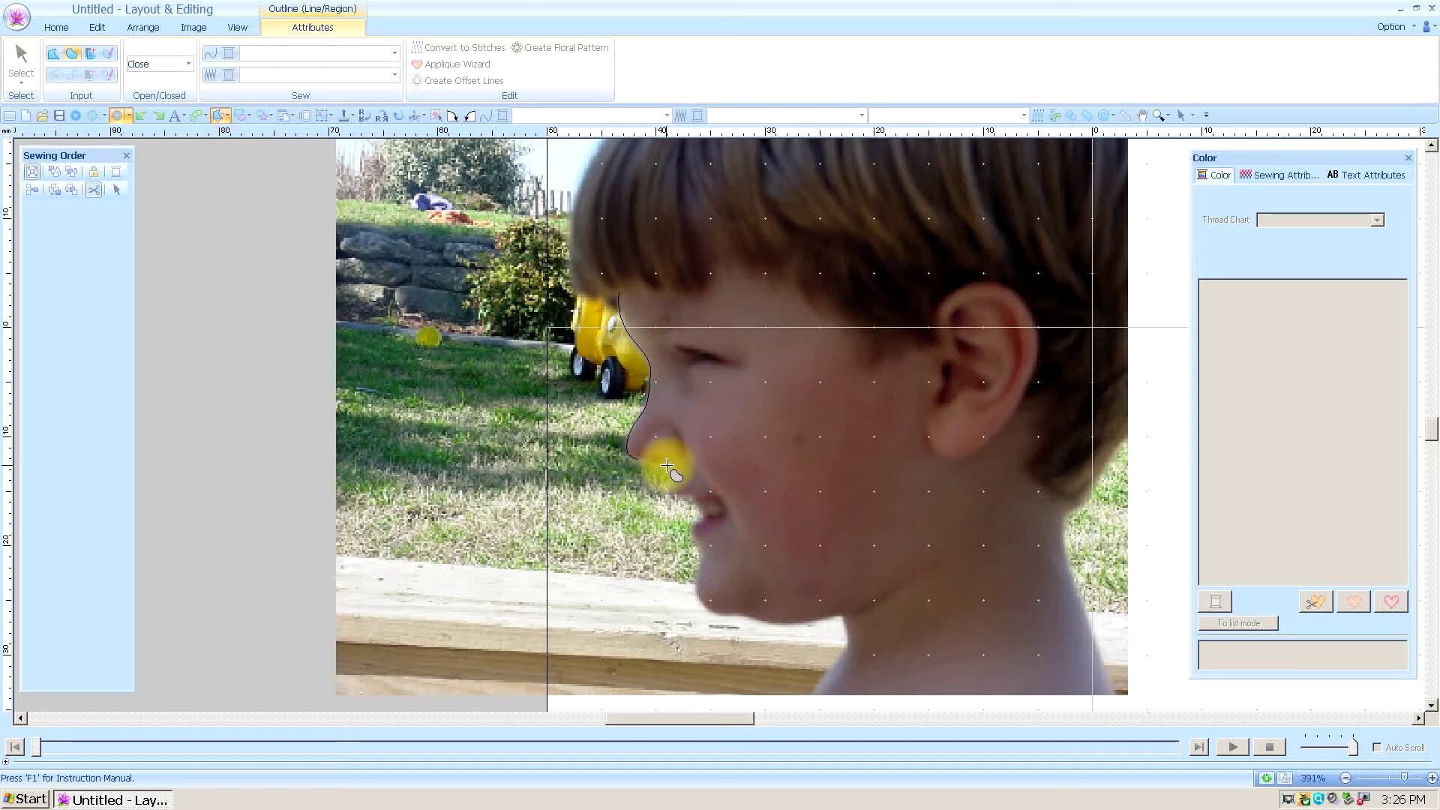
pyautogui.click(671, 497)
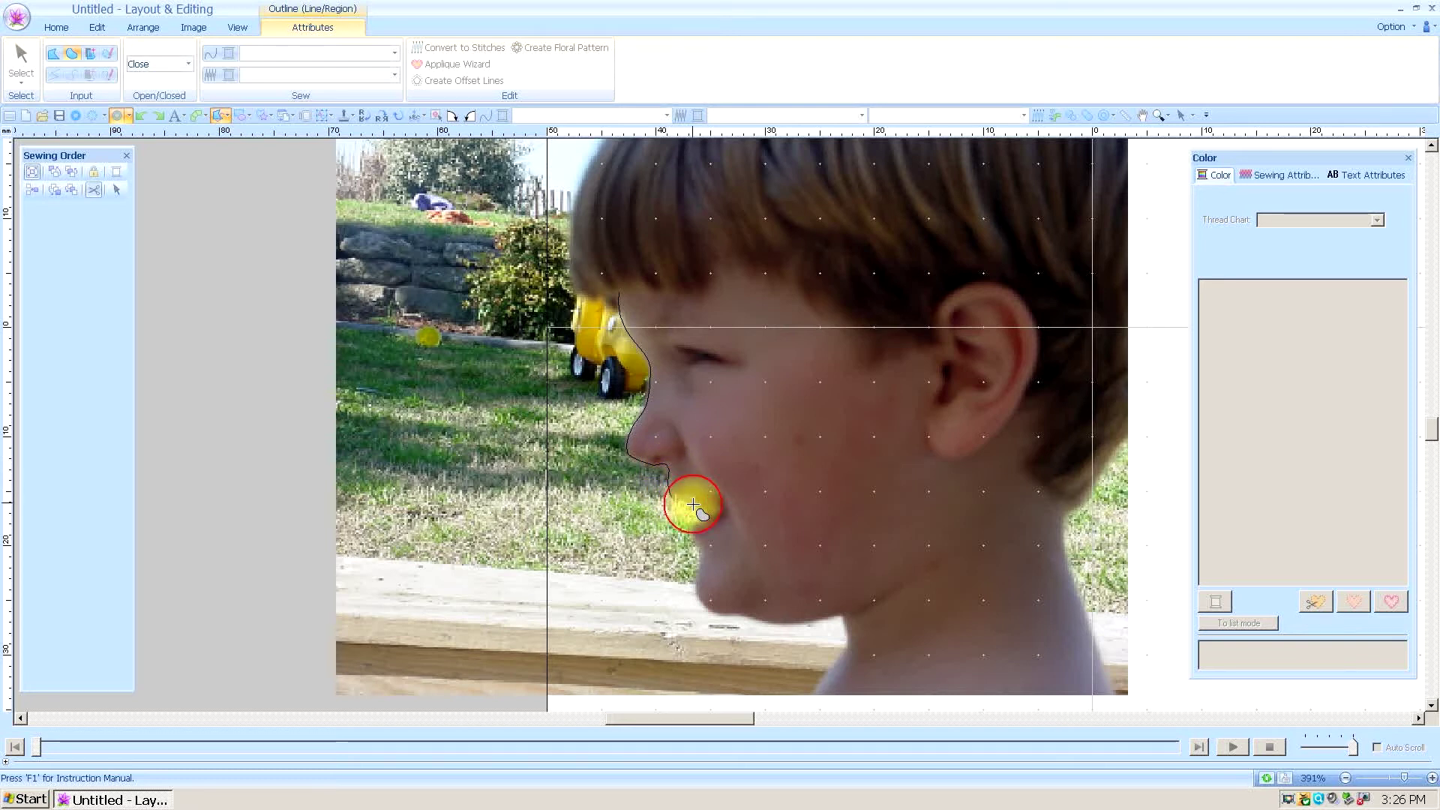
pyautogui.click(695, 511)
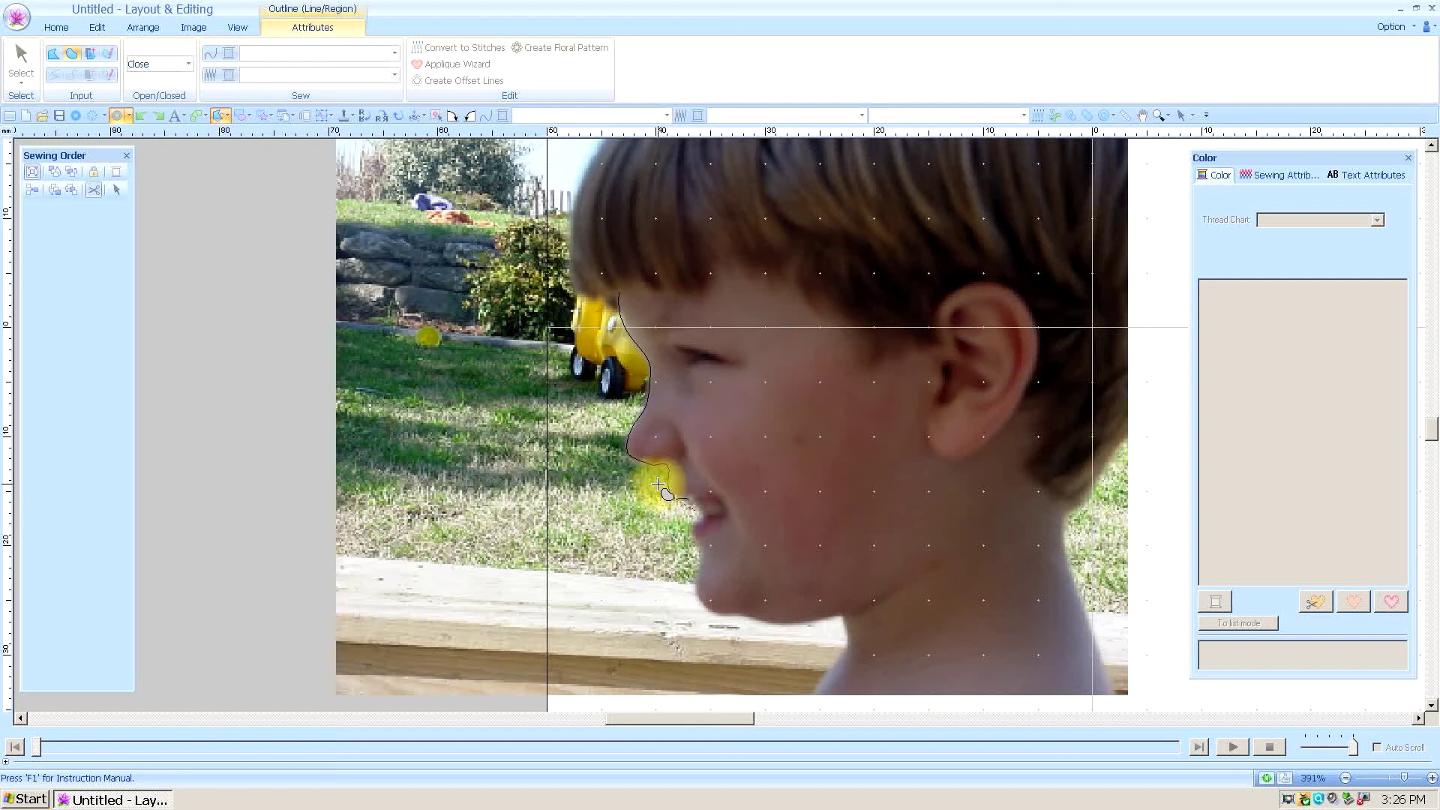
pyautogui.click(693, 513)
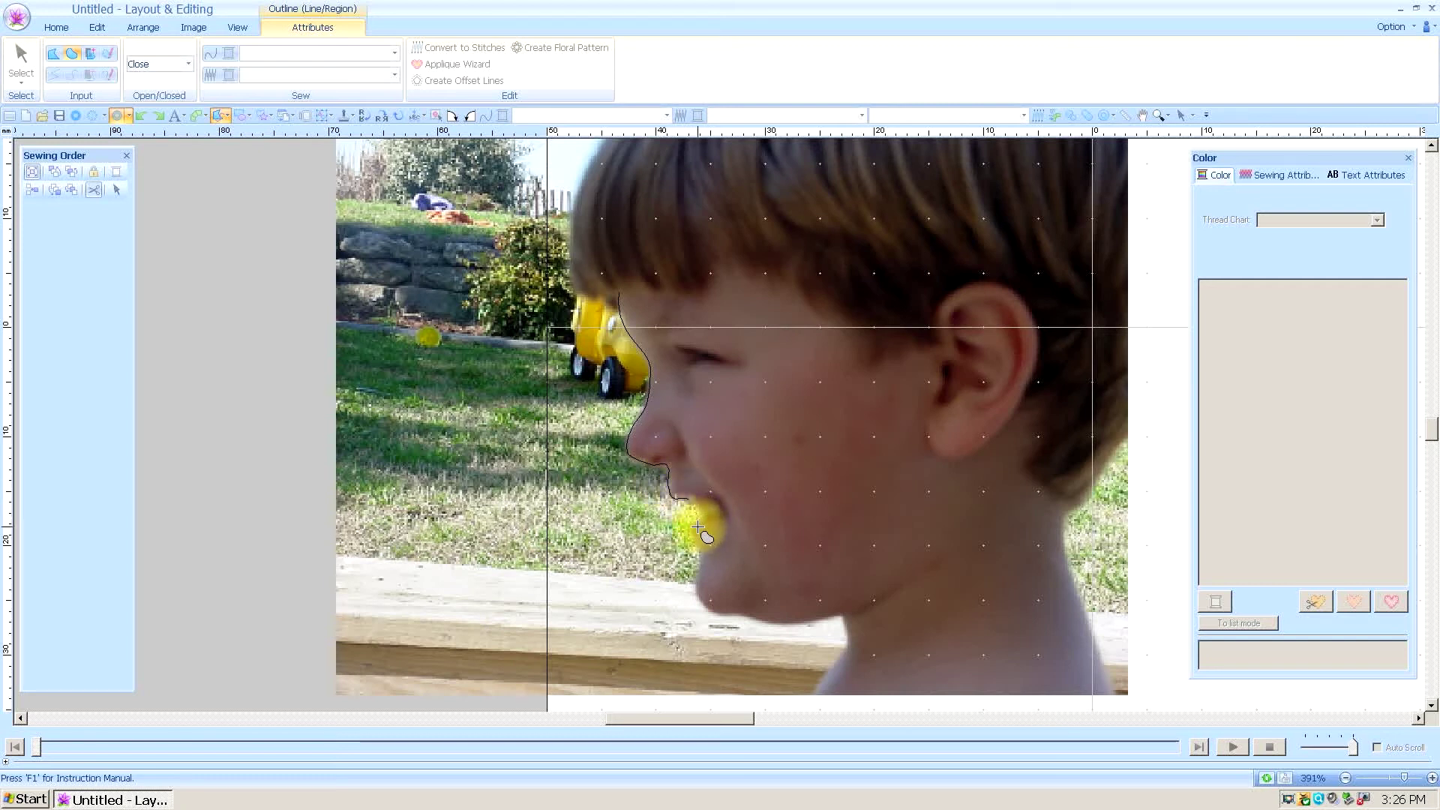
pyautogui.click(696, 522)
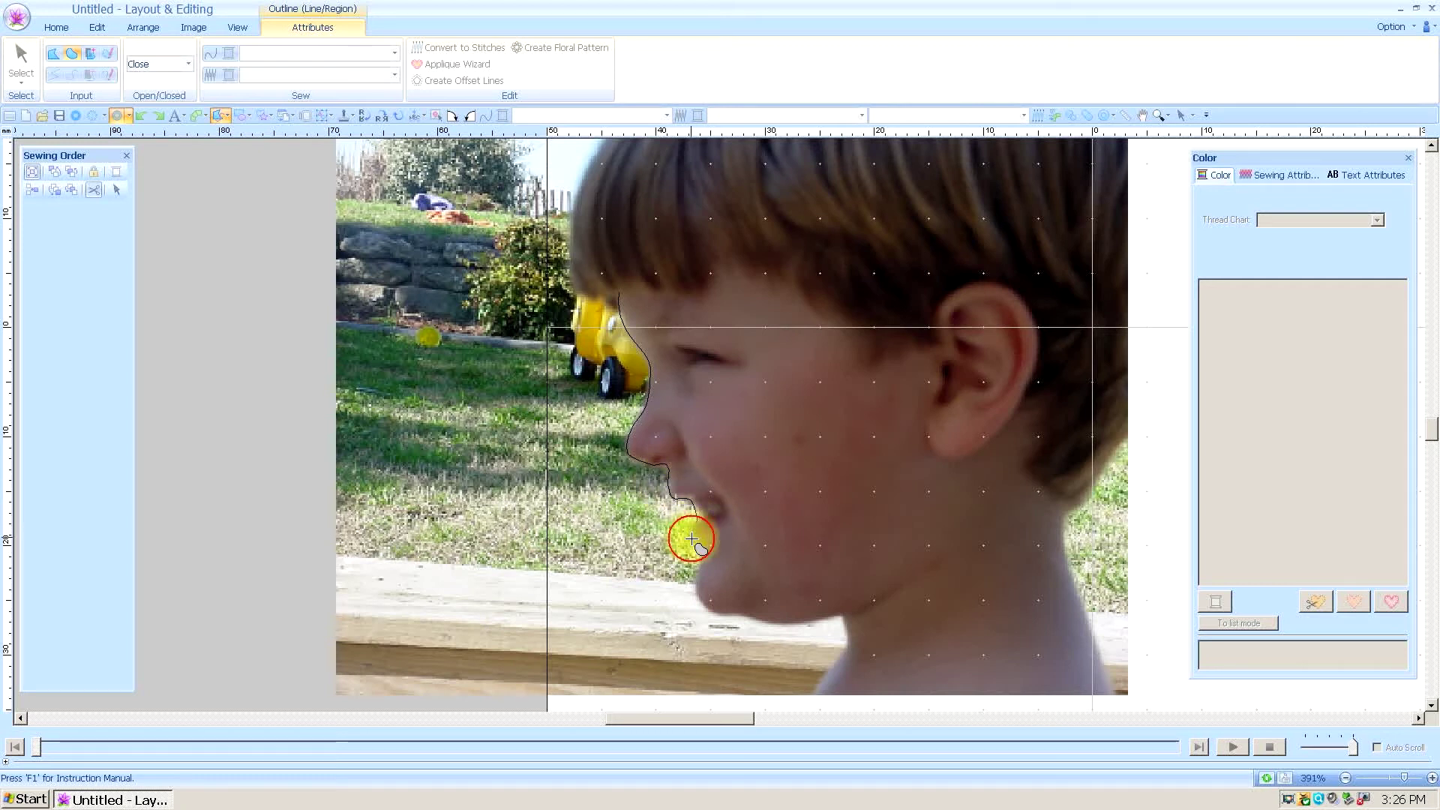
pyautogui.click(702, 550)
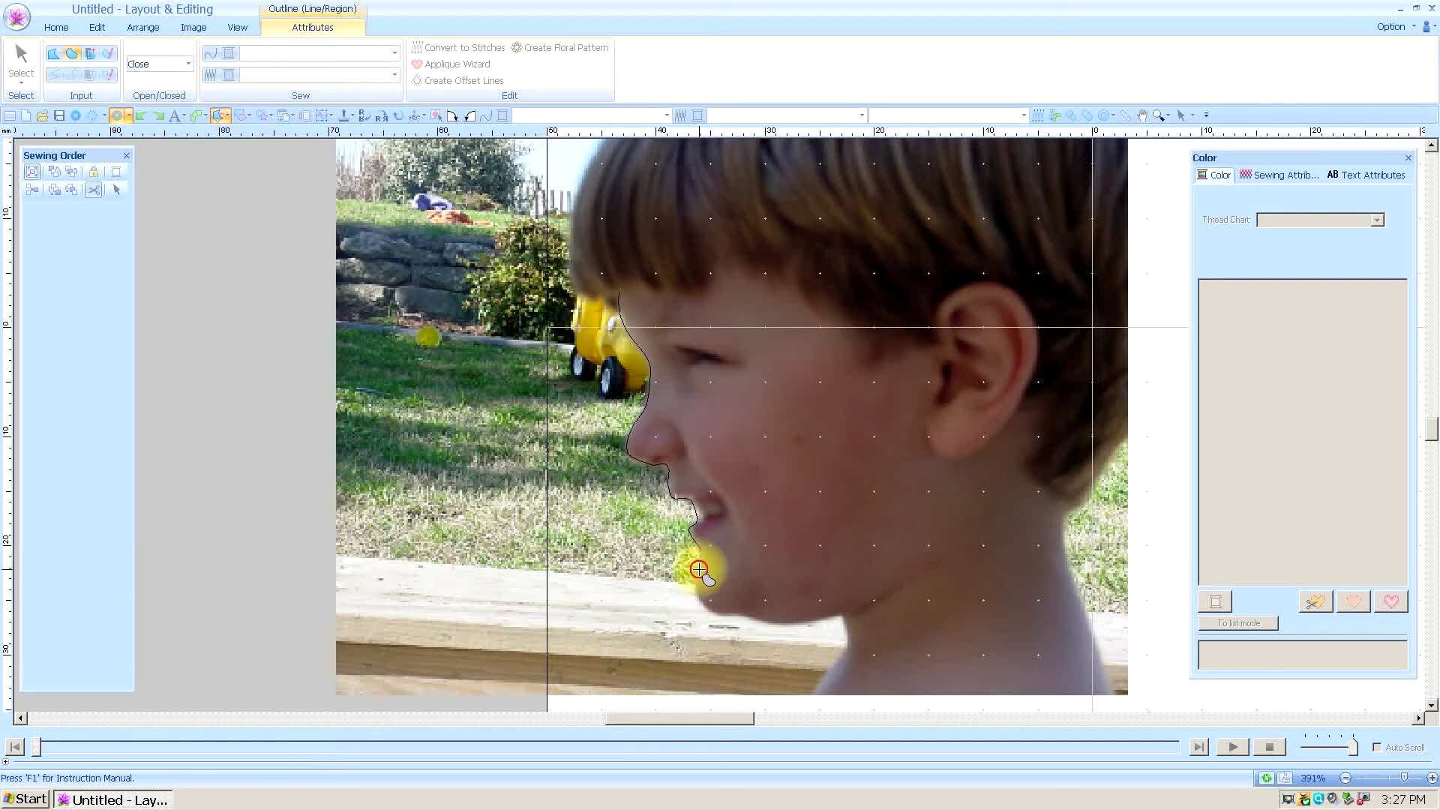
pyautogui.click(699, 570)
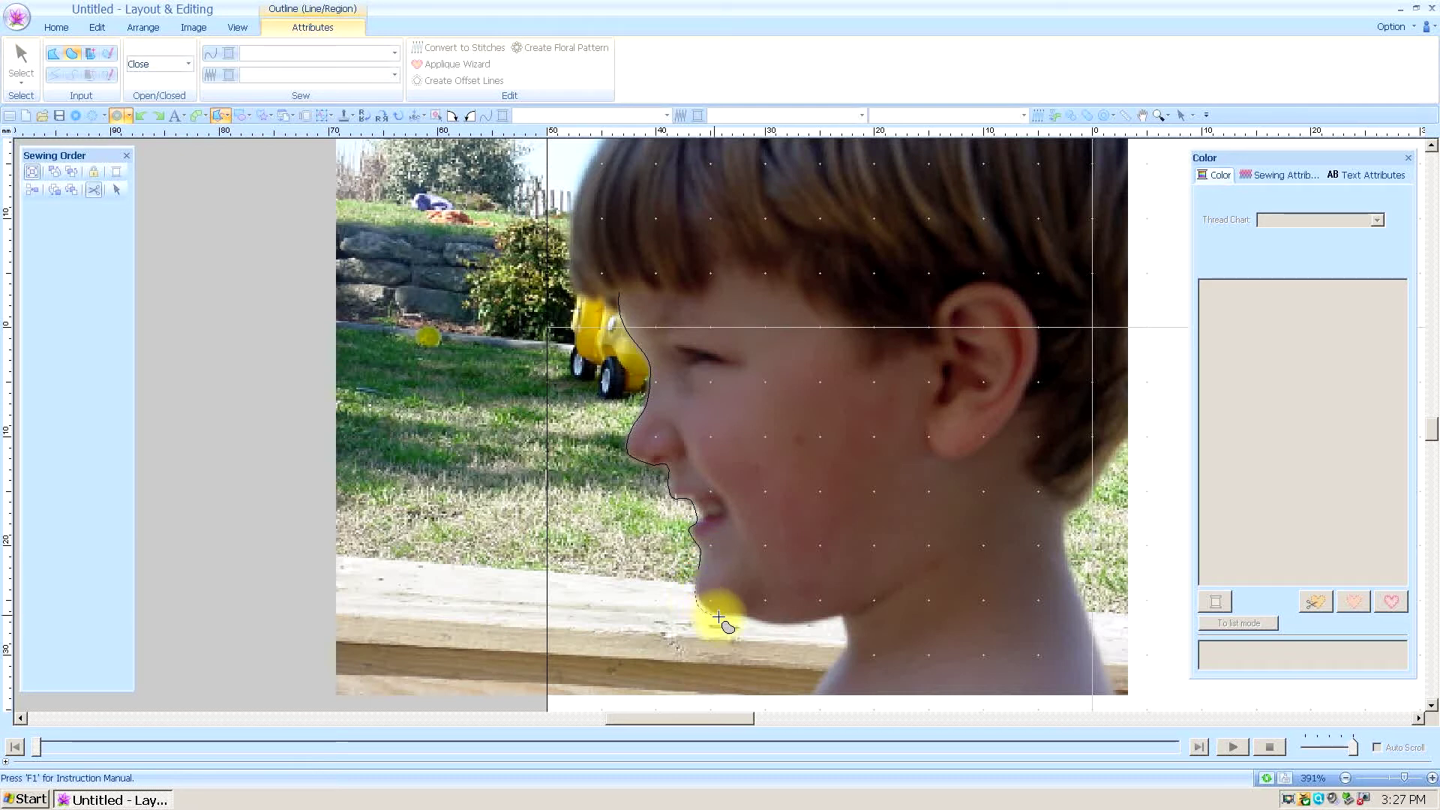
pyautogui.click(727, 616)
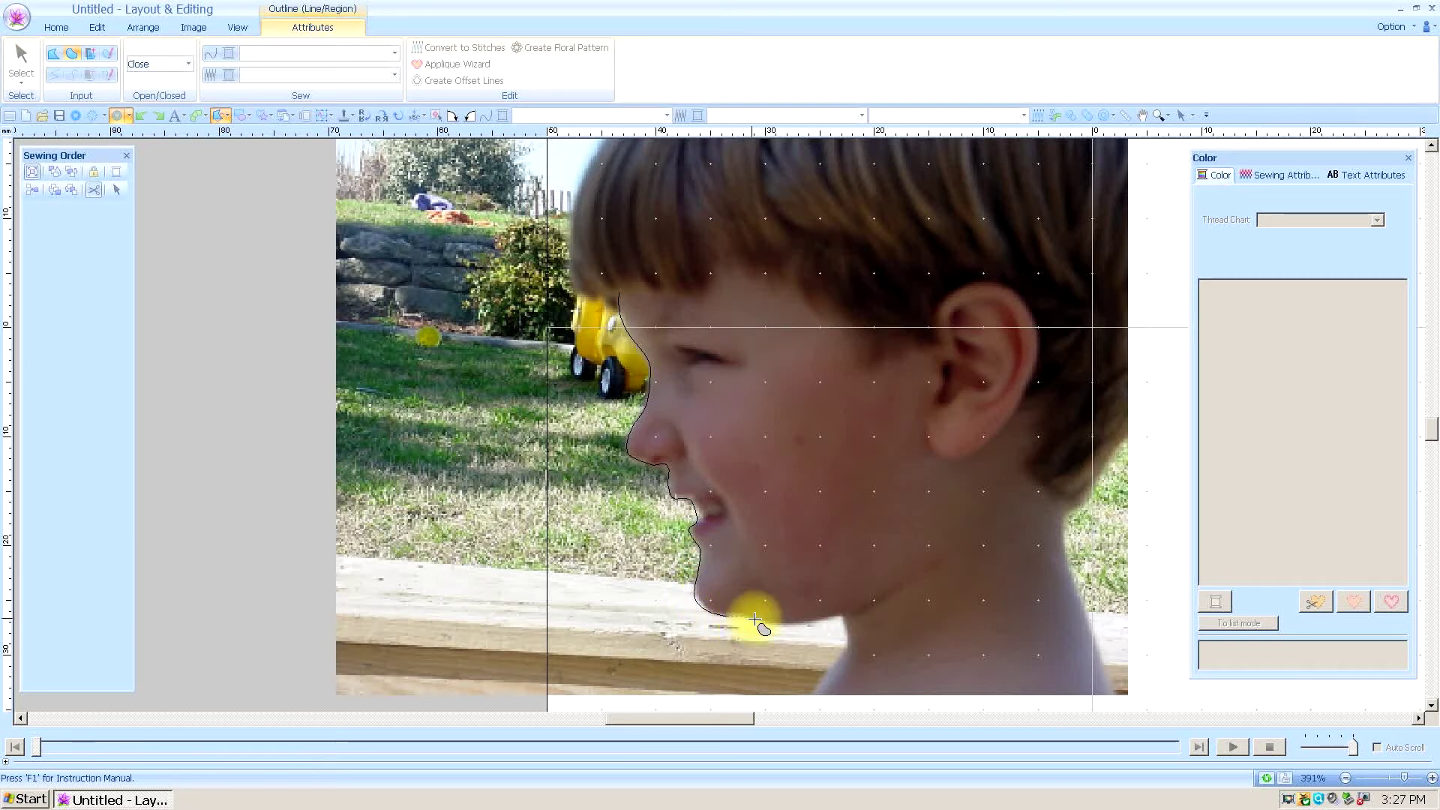
pyautogui.click(761, 621)
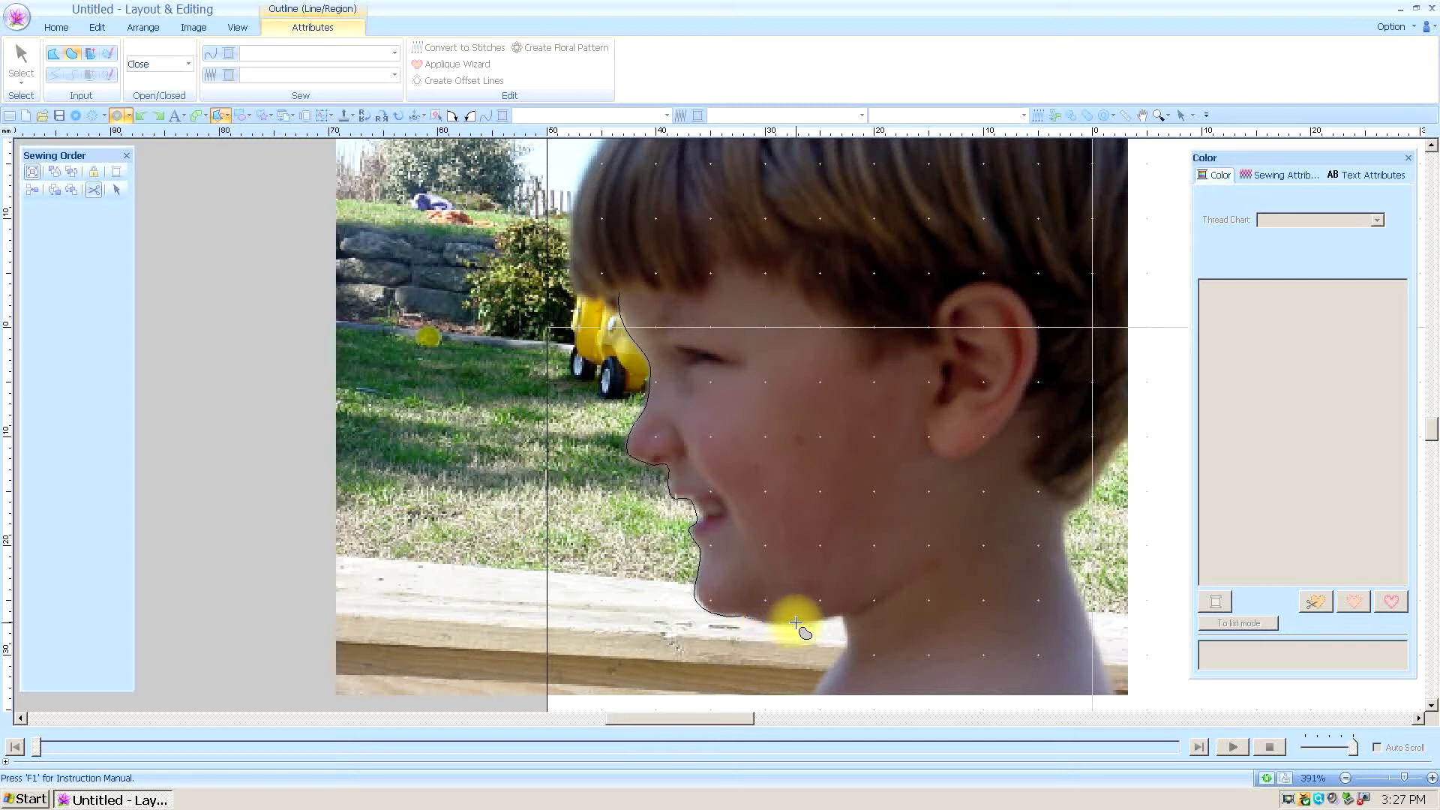
pyautogui.click(843, 615)
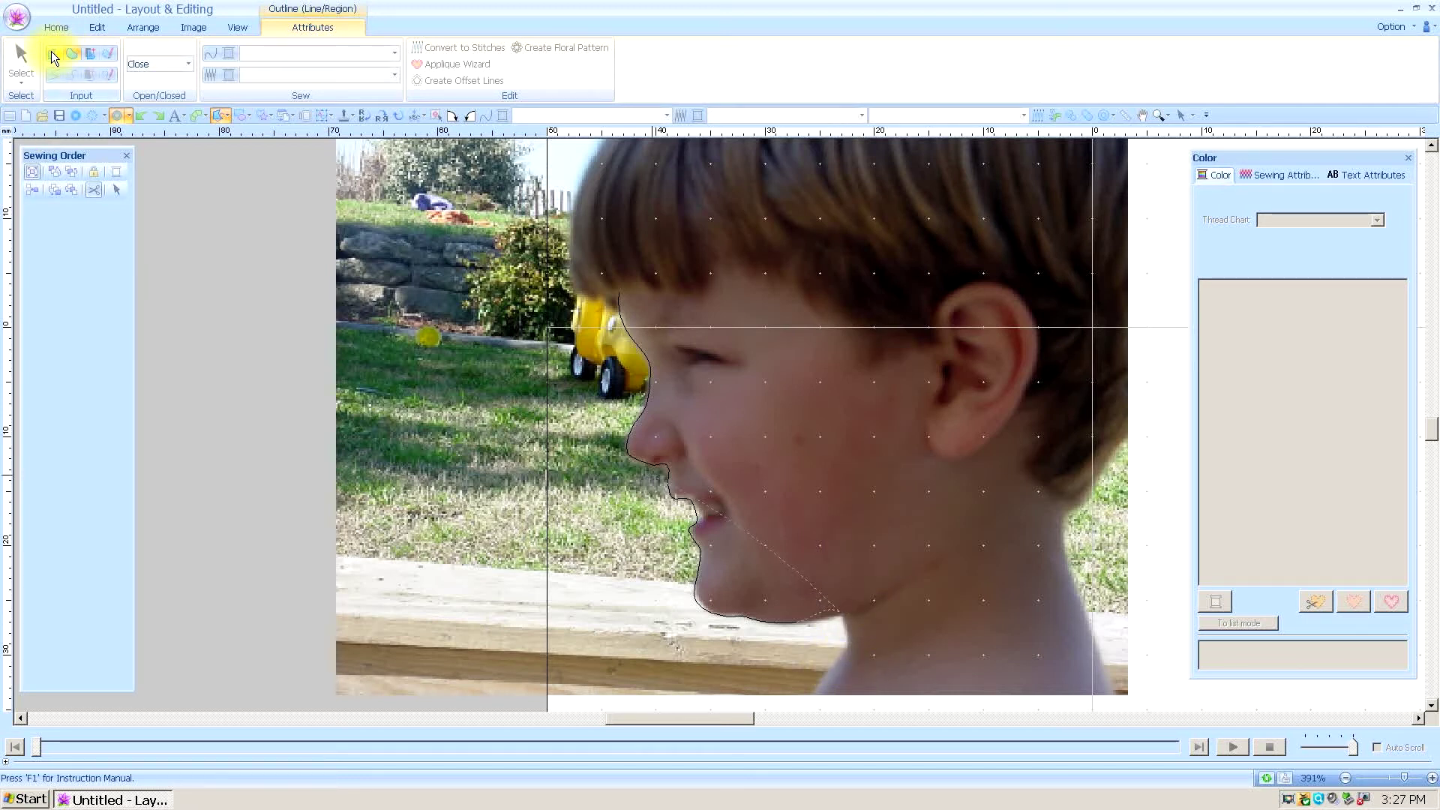
# Change segment type and continue the outline down the neck, across its base and up the back.
pyautogui.click(51, 56)
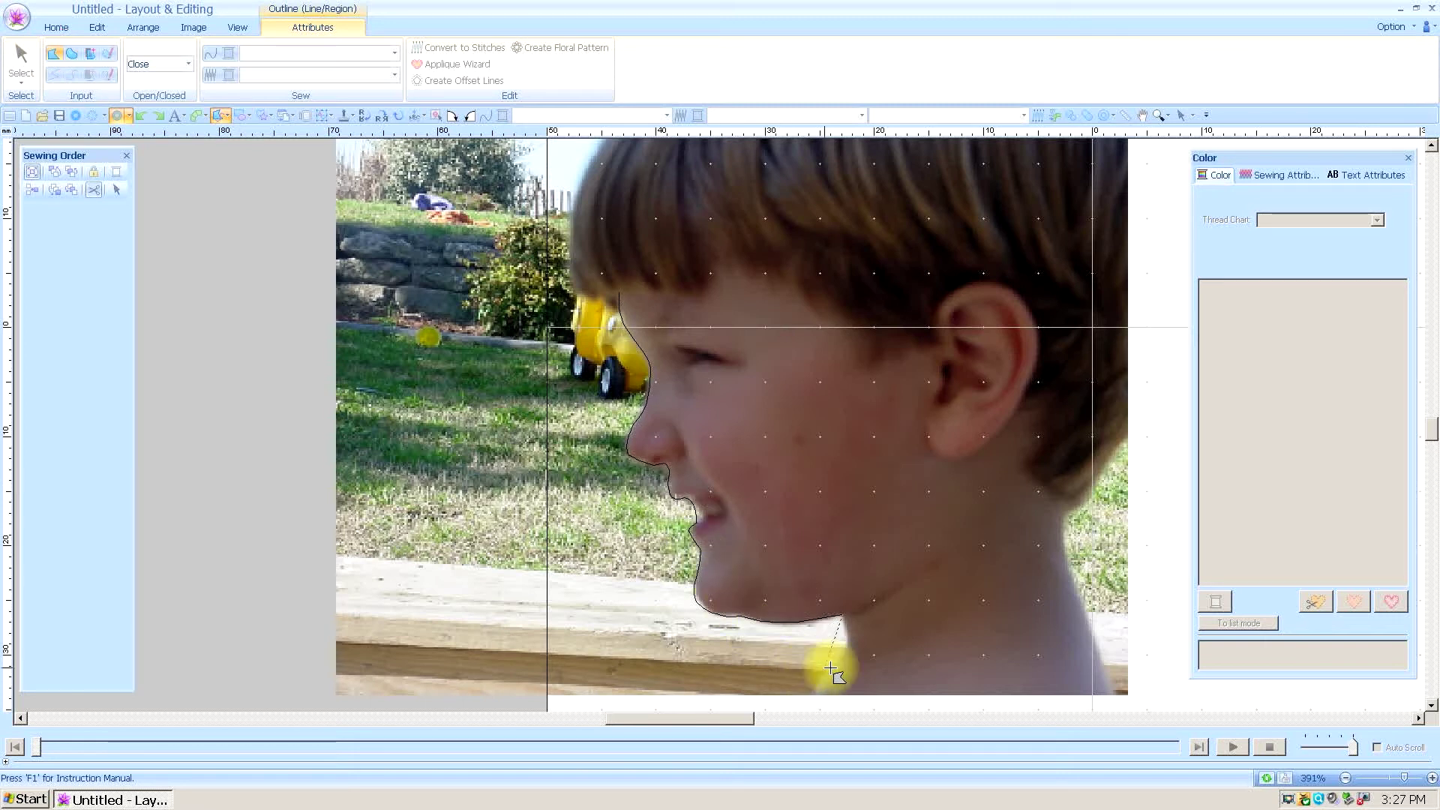
pyautogui.click(850, 652)
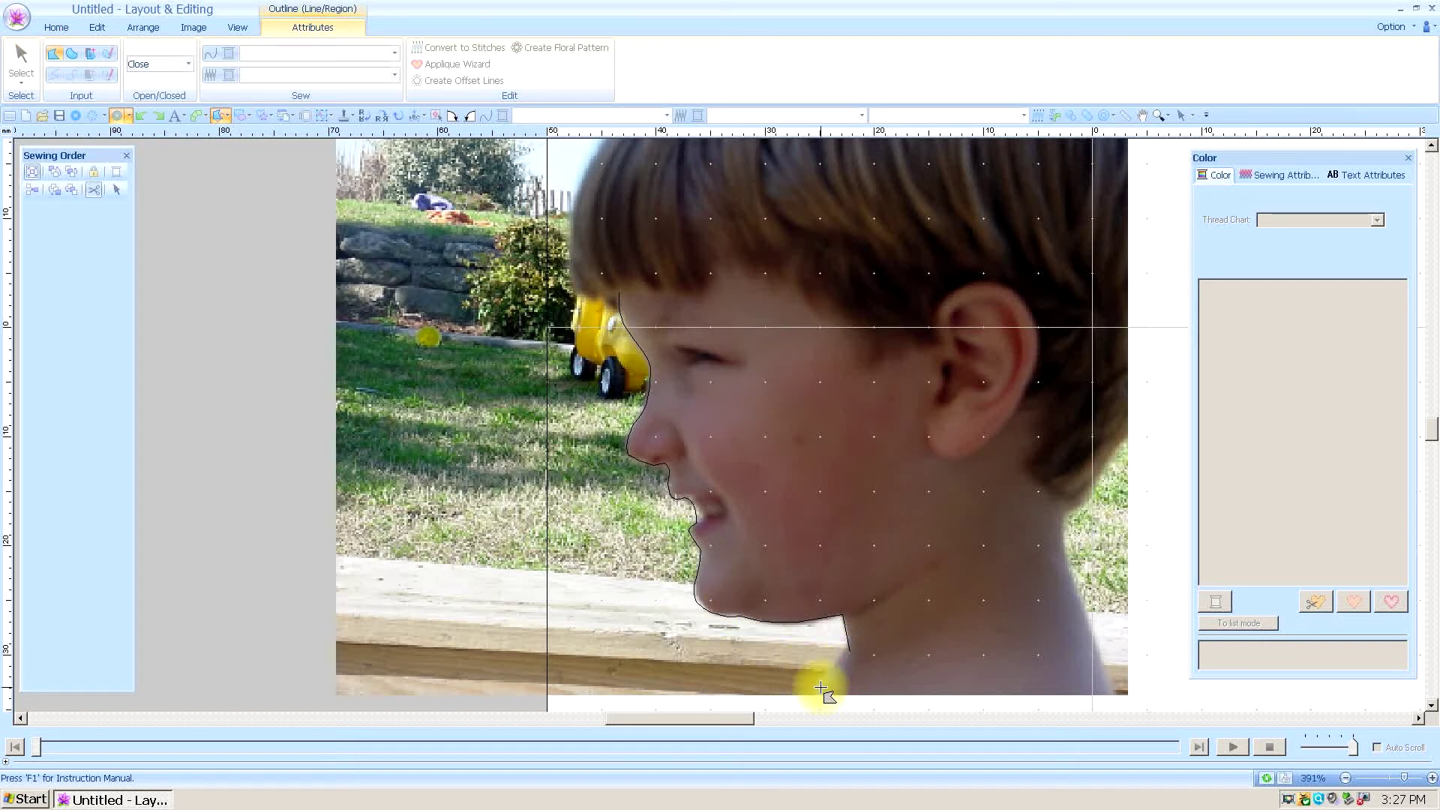
pyautogui.click(1096, 645)
pyautogui.click(1089, 626)
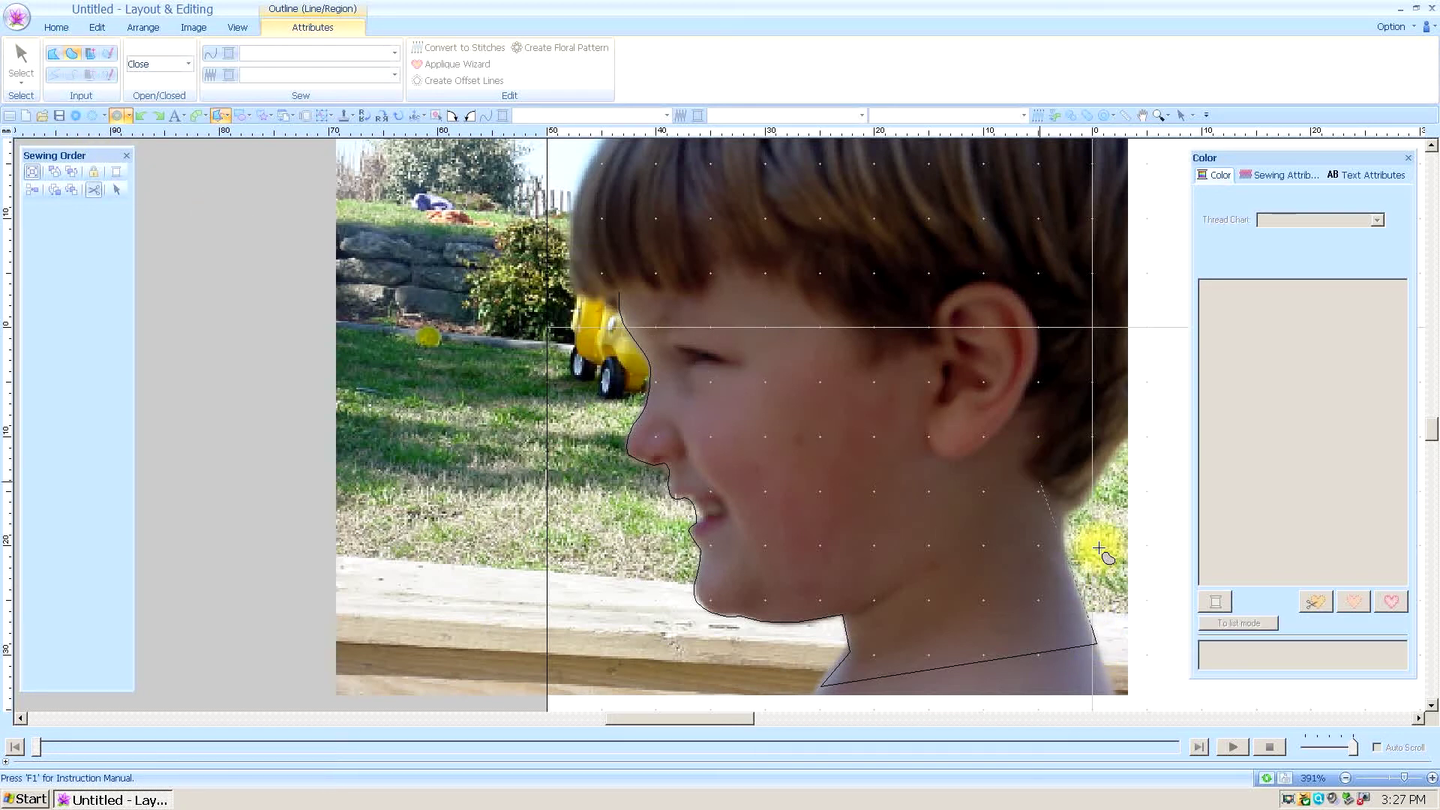
pyautogui.click(1065, 558)
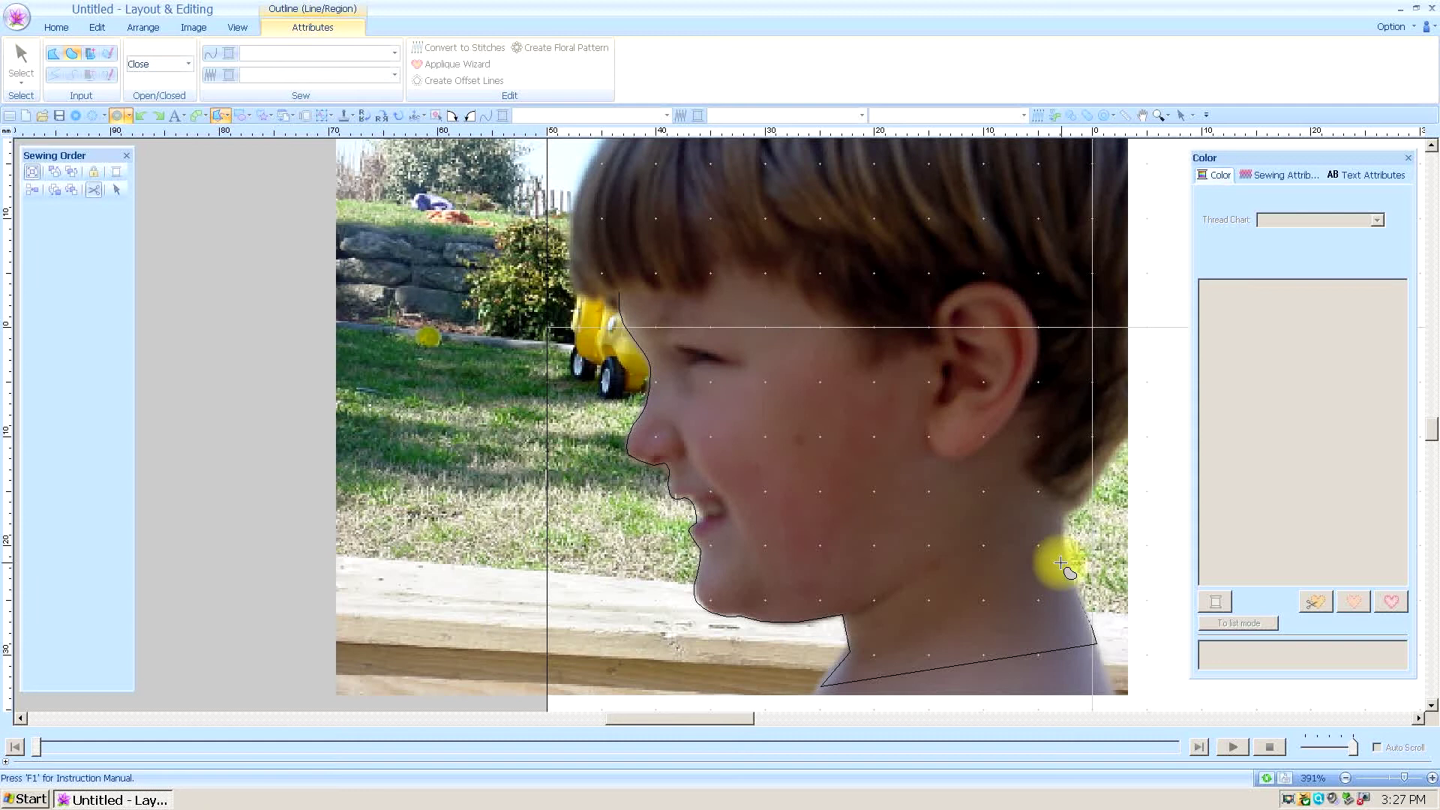
pyautogui.click(1072, 511)
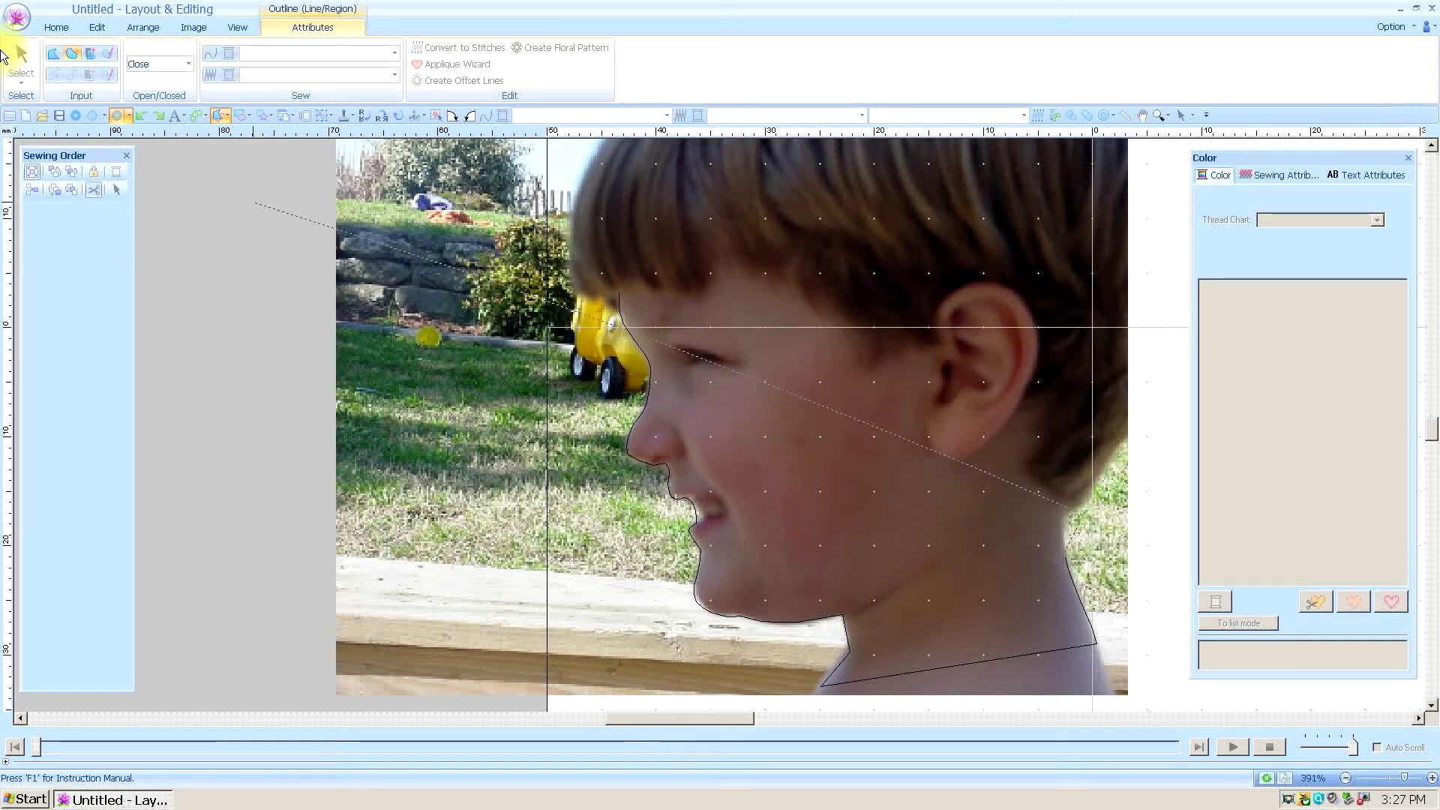
# Zoom out, freehand-draw the back of the head, and close the outline into a black-filled region.
pyautogui.click(56, 28)
pyautogui.click(440, 62)
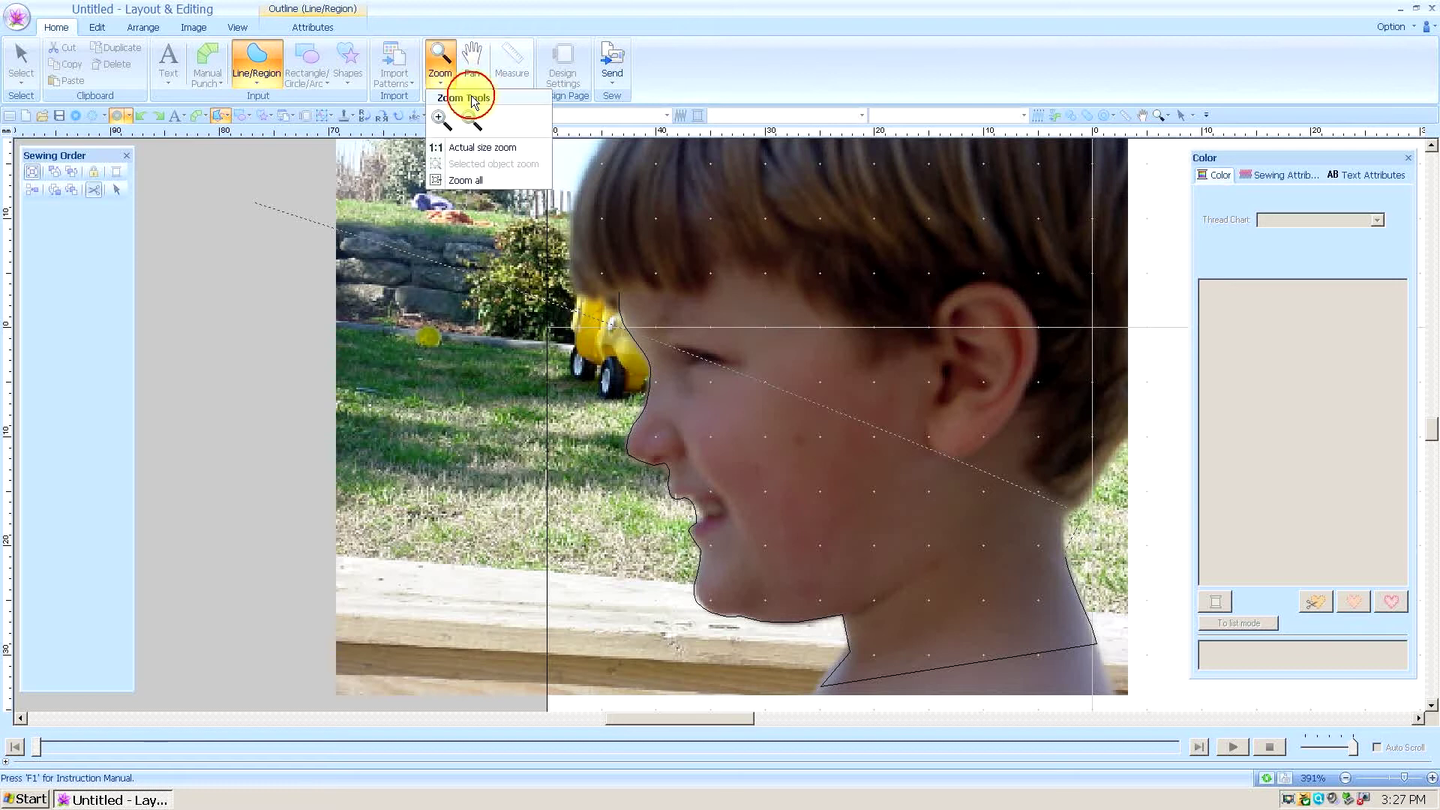
pyautogui.click(471, 119)
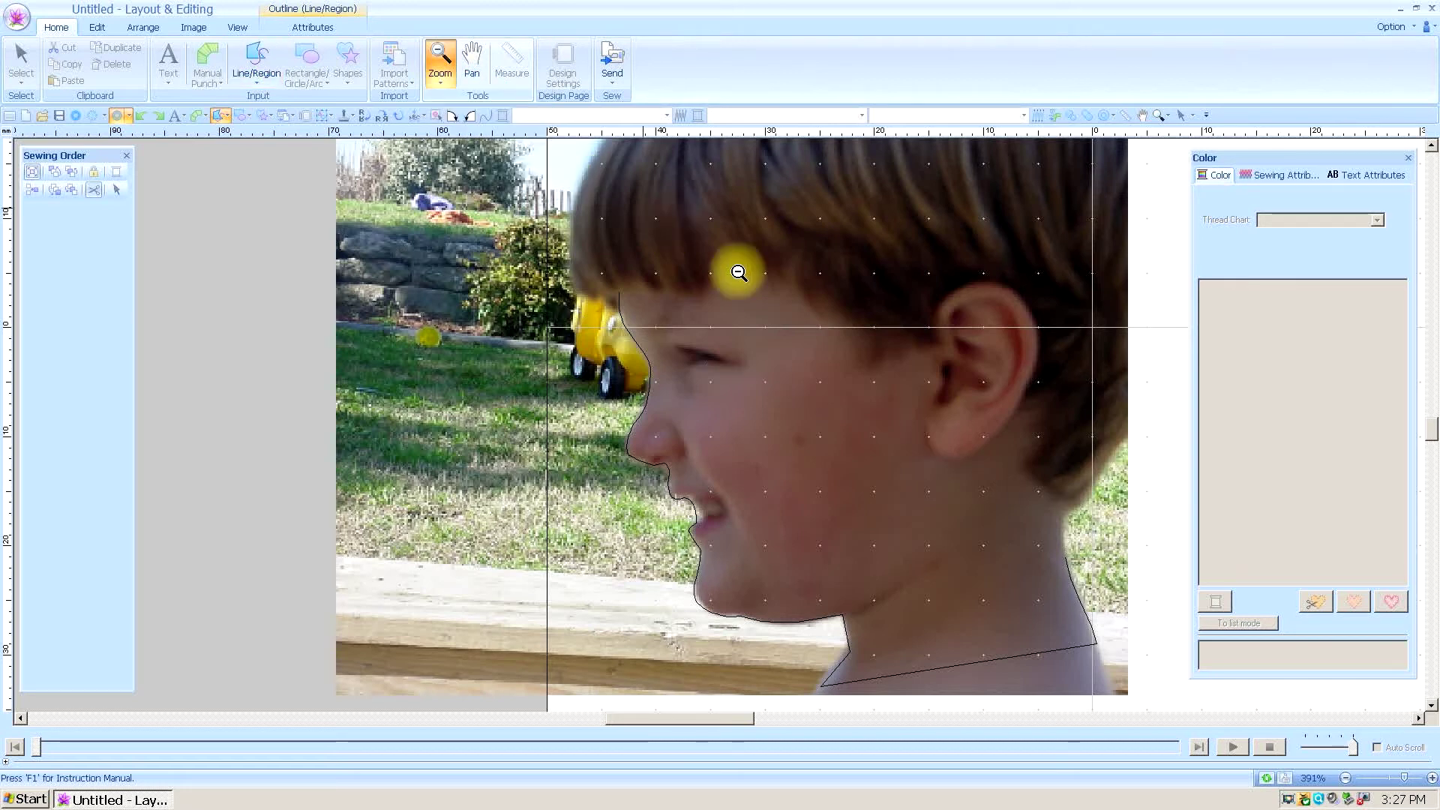
pyautogui.click(856, 356)
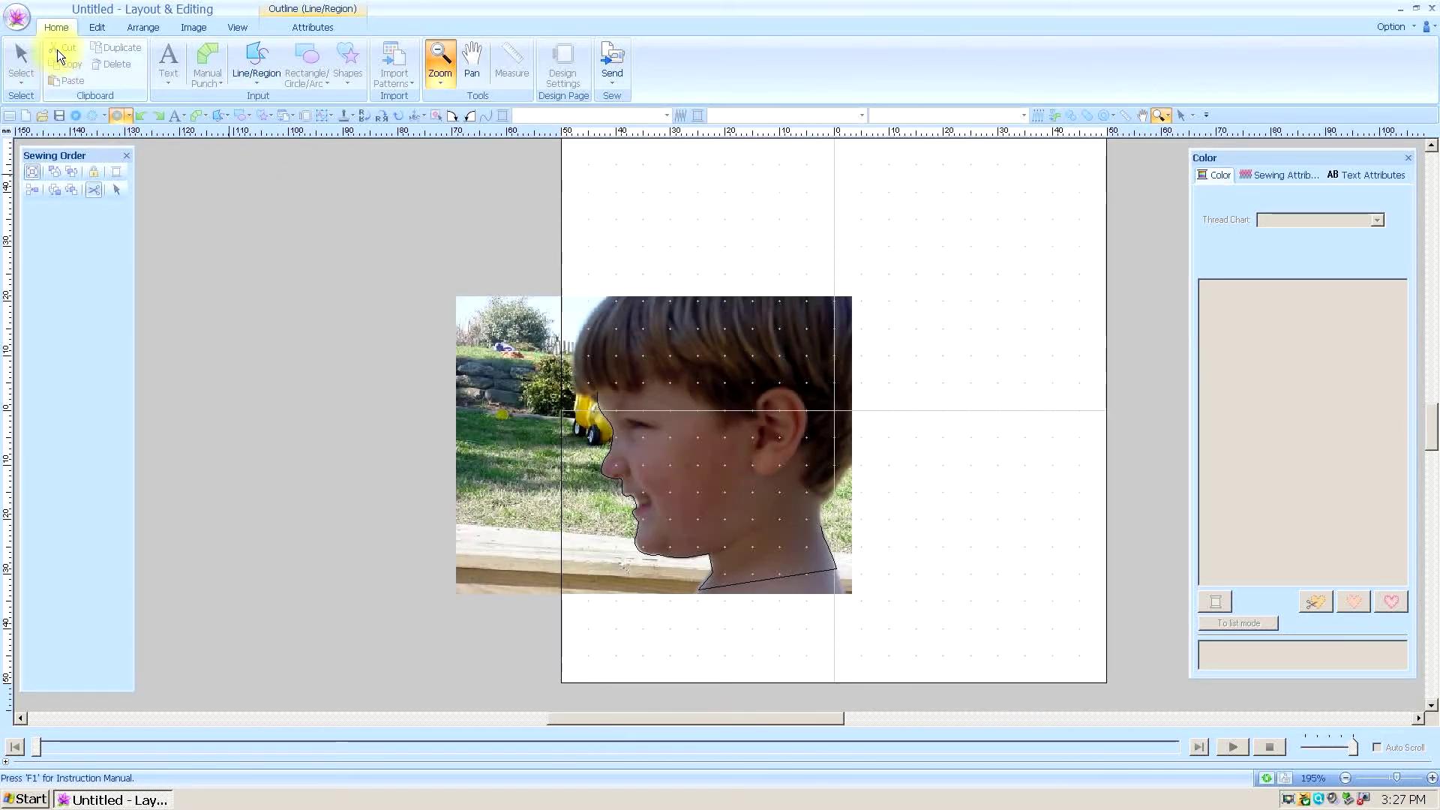
pyautogui.click(258, 75)
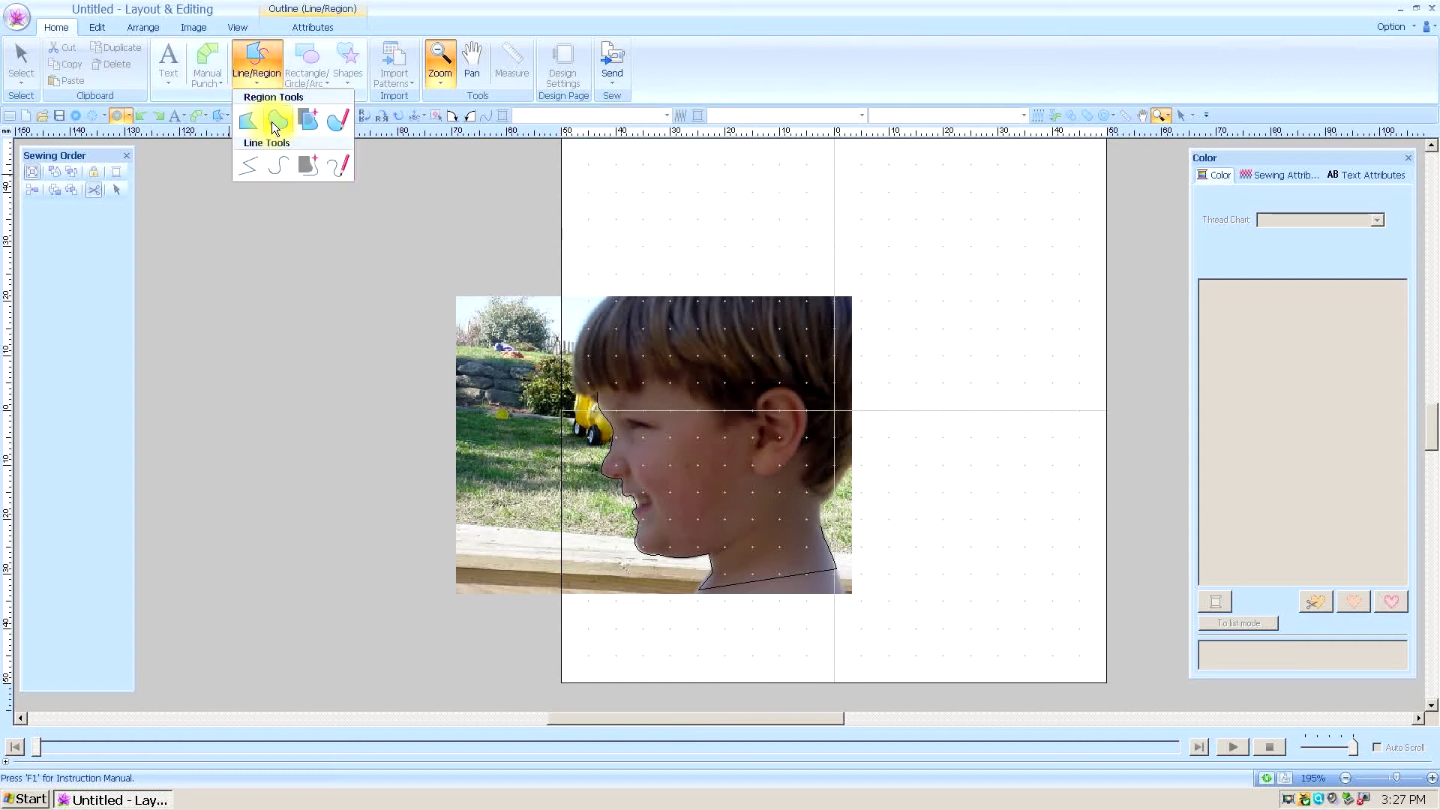
pyautogui.click(276, 124)
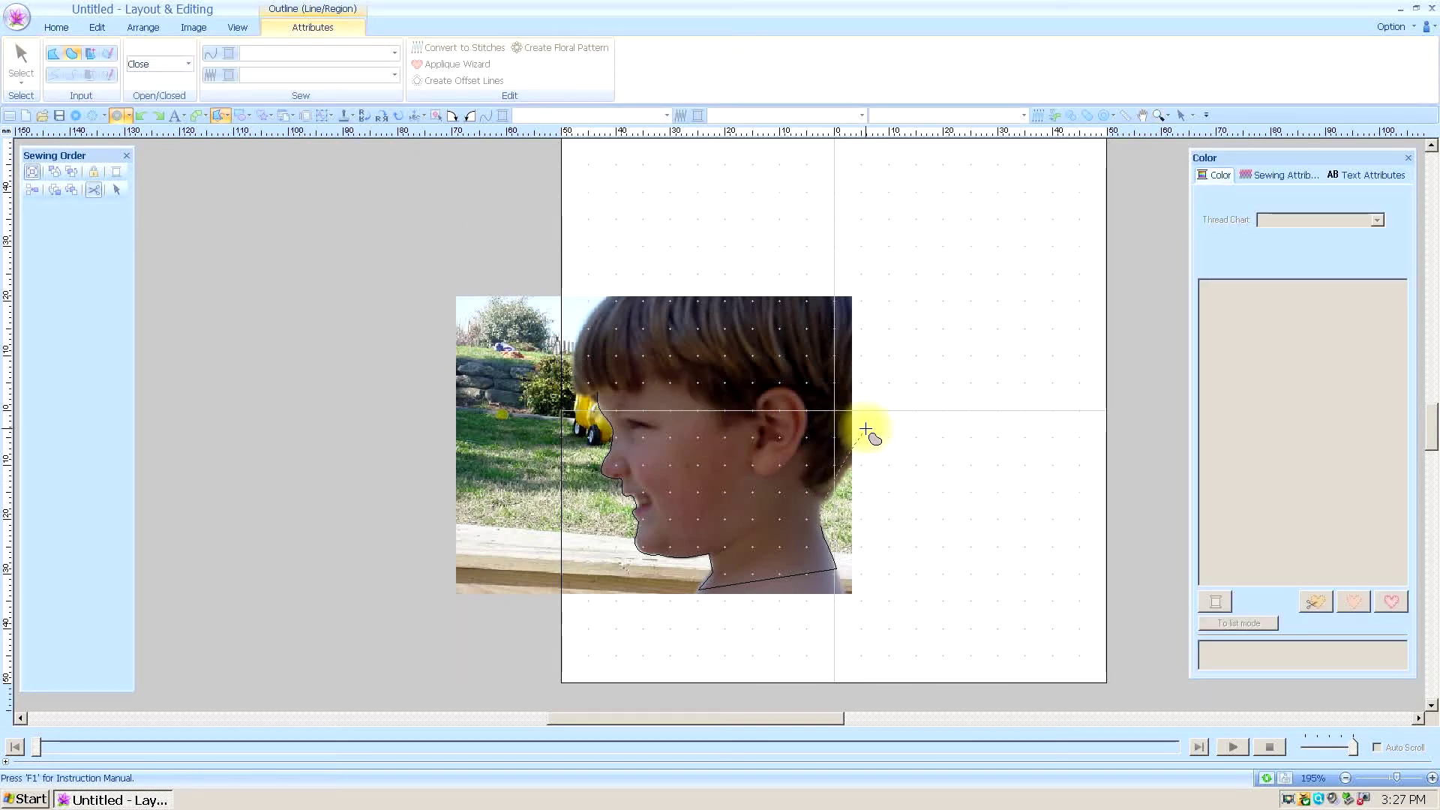
pyautogui.moveTo(875, 448)
pyautogui.mouseDown()
pyautogui.moveTo(906, 307)
pyautogui.moveTo(876, 249)
pyautogui.moveTo(844, 229)
pyautogui.moveTo(913, 293)
pyautogui.moveTo(900, 345)
pyautogui.moveTo(845, 259)
pyautogui.moveTo(860, 247)
pyautogui.moveTo(819, 232)
pyautogui.moveTo(710, 223)
pyautogui.moveTo(592, 311)
pyautogui.mouseUp()
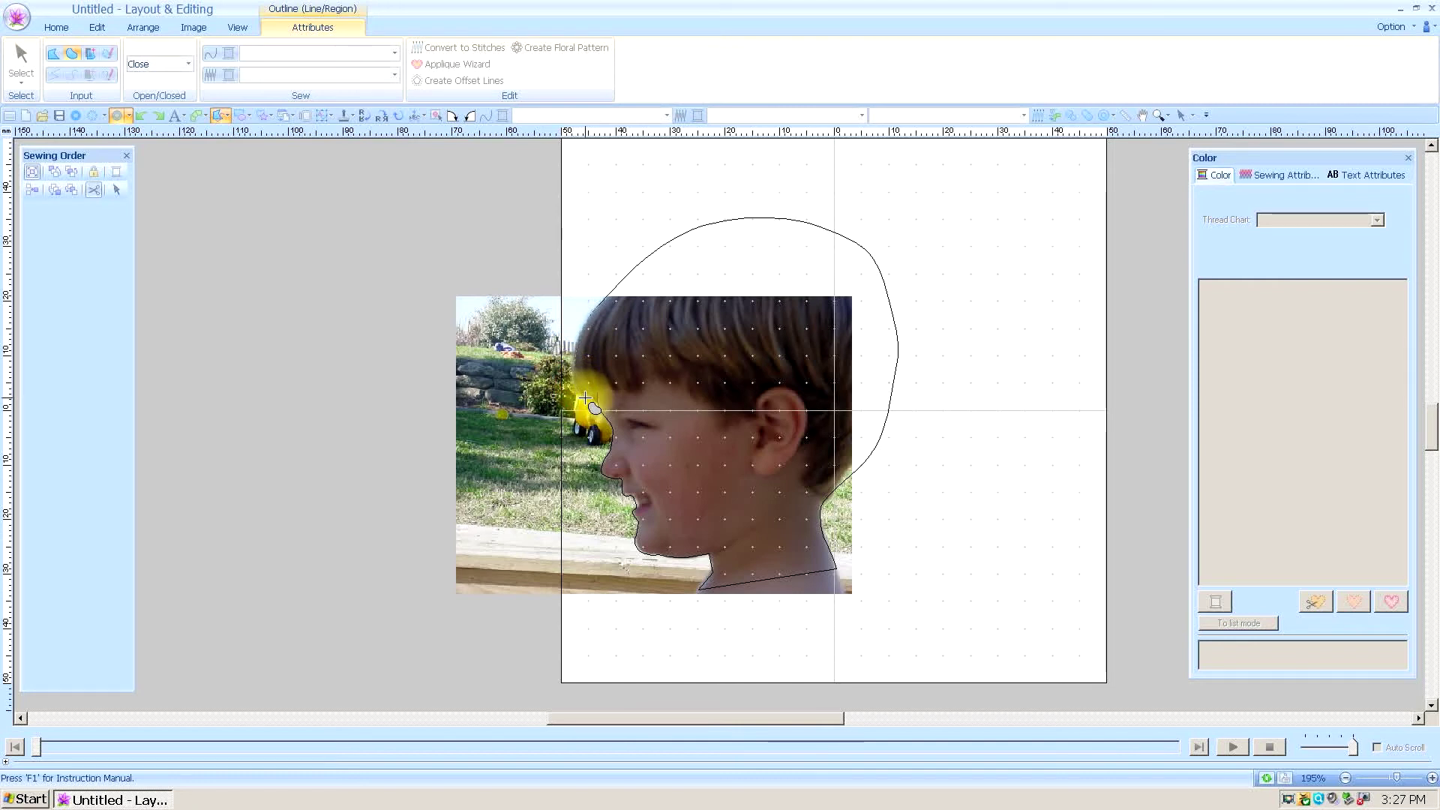
pyautogui.click(585, 397)
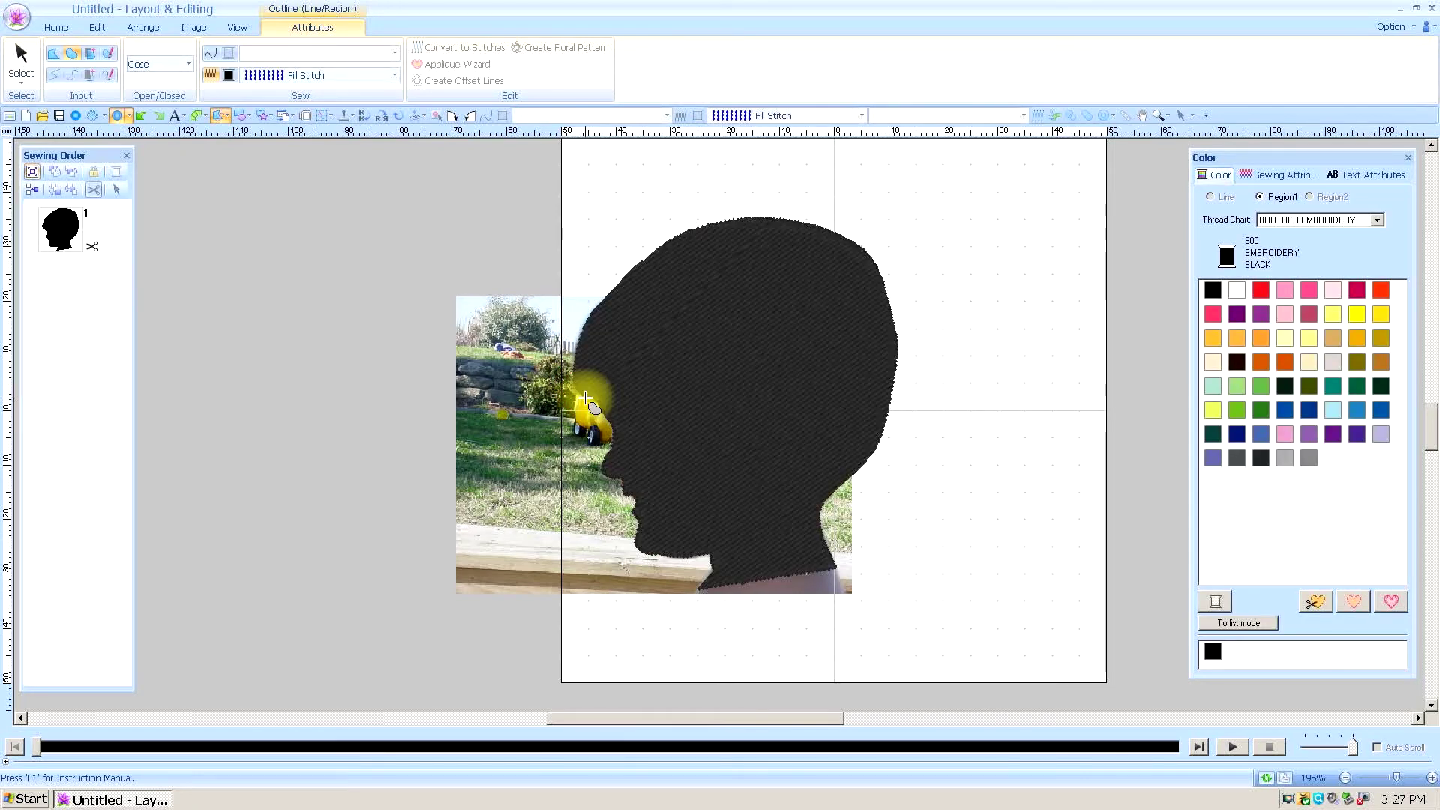
# Smooth the back-of-head curve by moving the silhouette's top-of-head outline point.
pyautogui.click(20, 79)
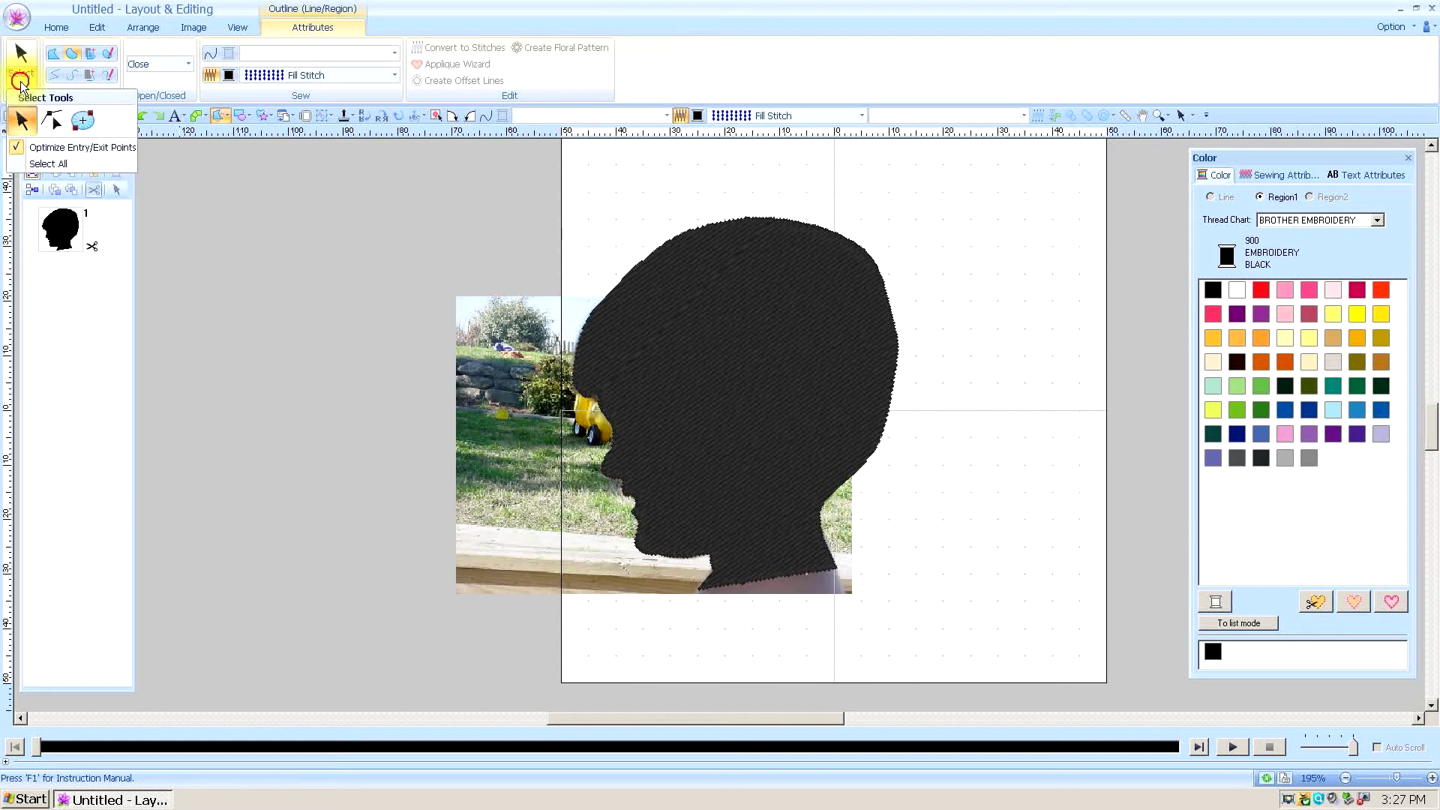
pyautogui.click(52, 120)
pyautogui.click(704, 321)
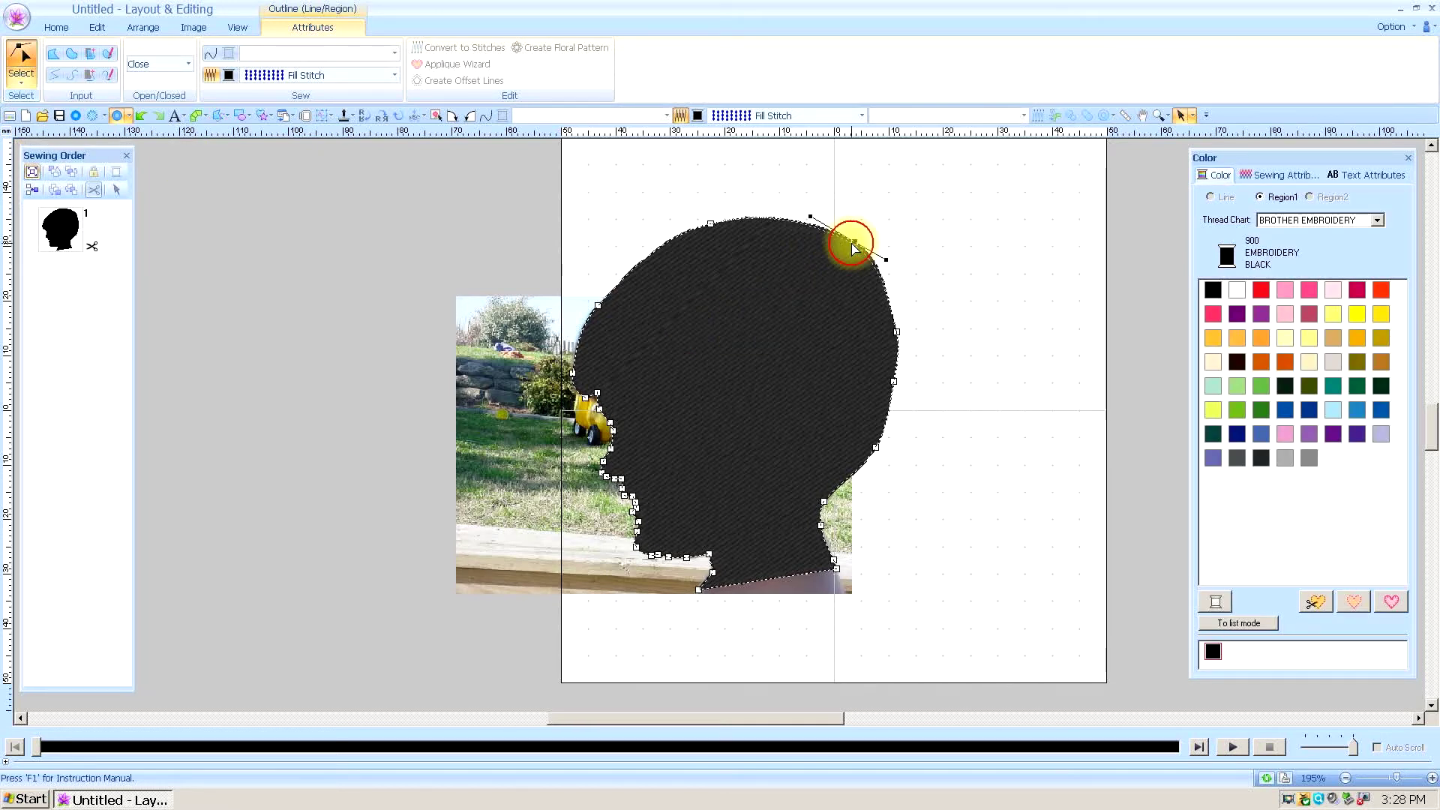
pyautogui.moveTo(852, 243); pyautogui.dragTo(840, 248)
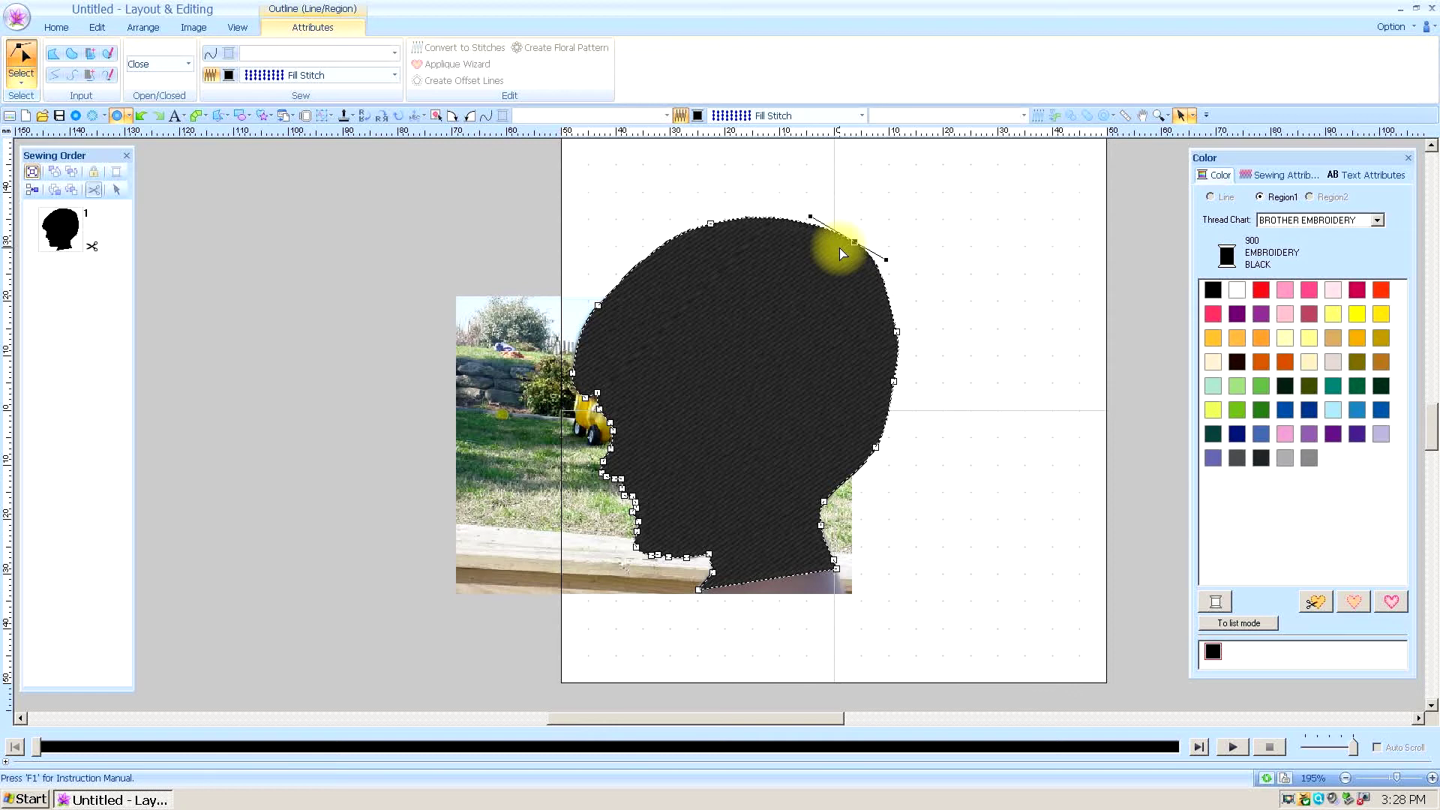
pyautogui.click(894, 327)
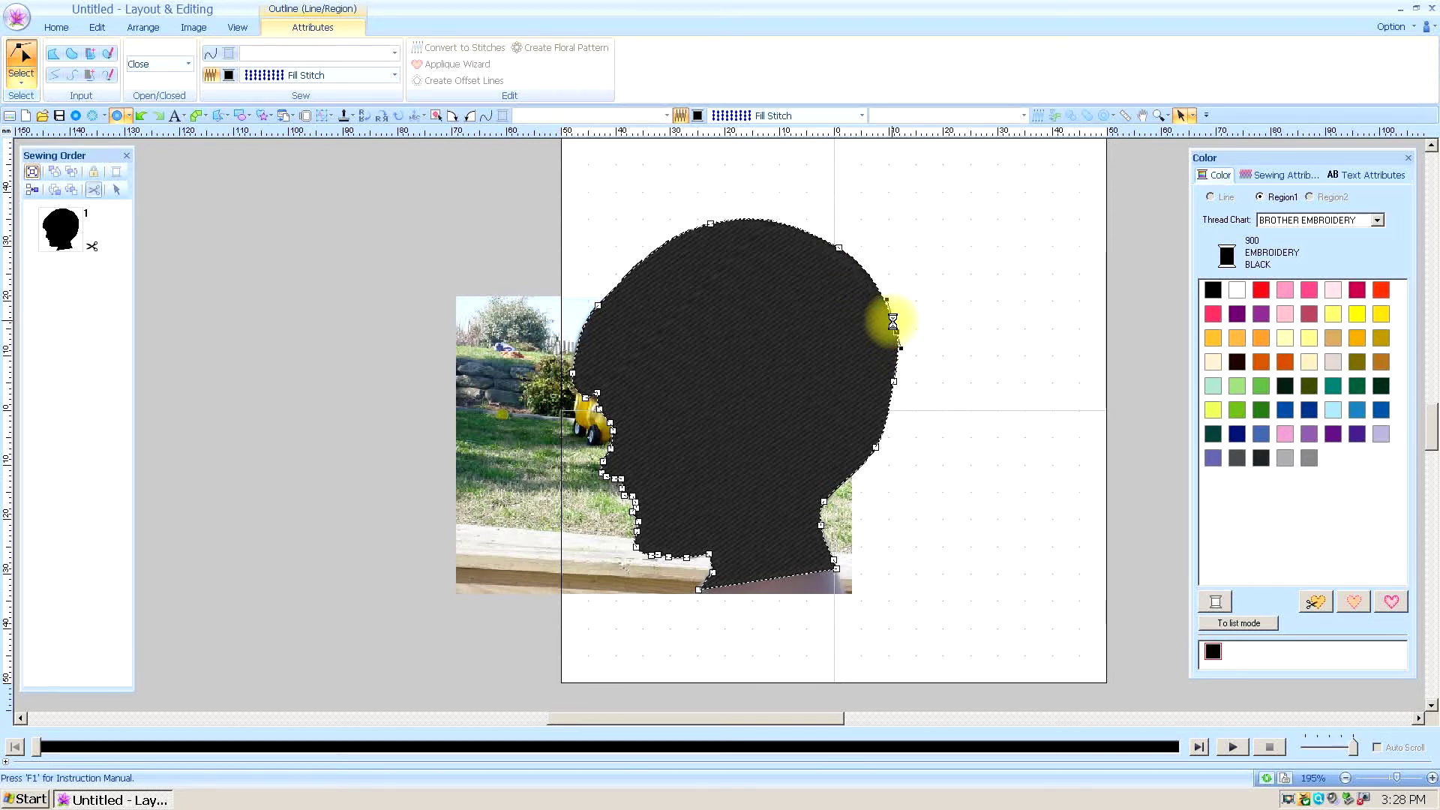
pyautogui.click(23, 90)
pyautogui.click(167, 148)
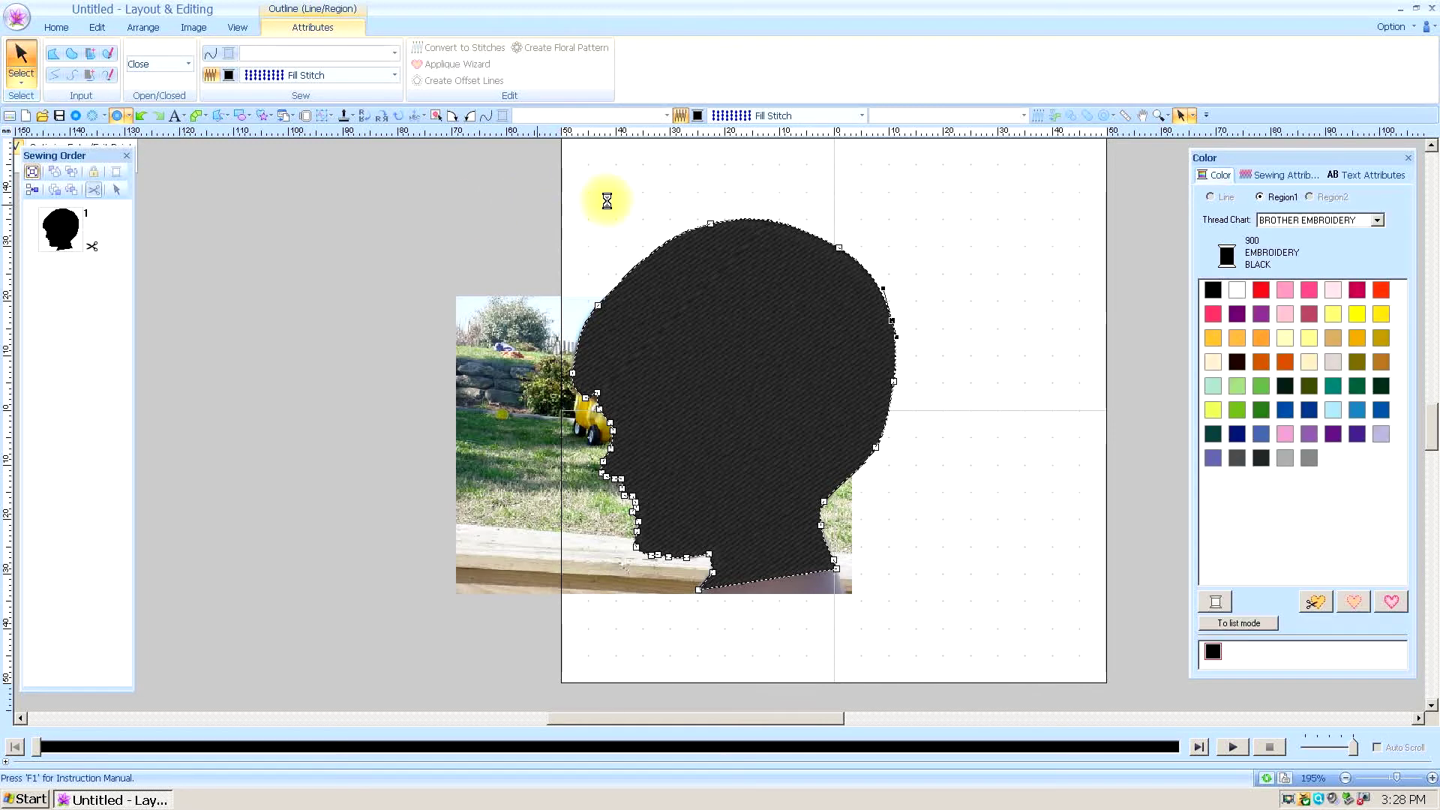
# Deselect the silhouette and fade the background photo by lowering its transparency three steps.
pyautogui.click(605, 174)
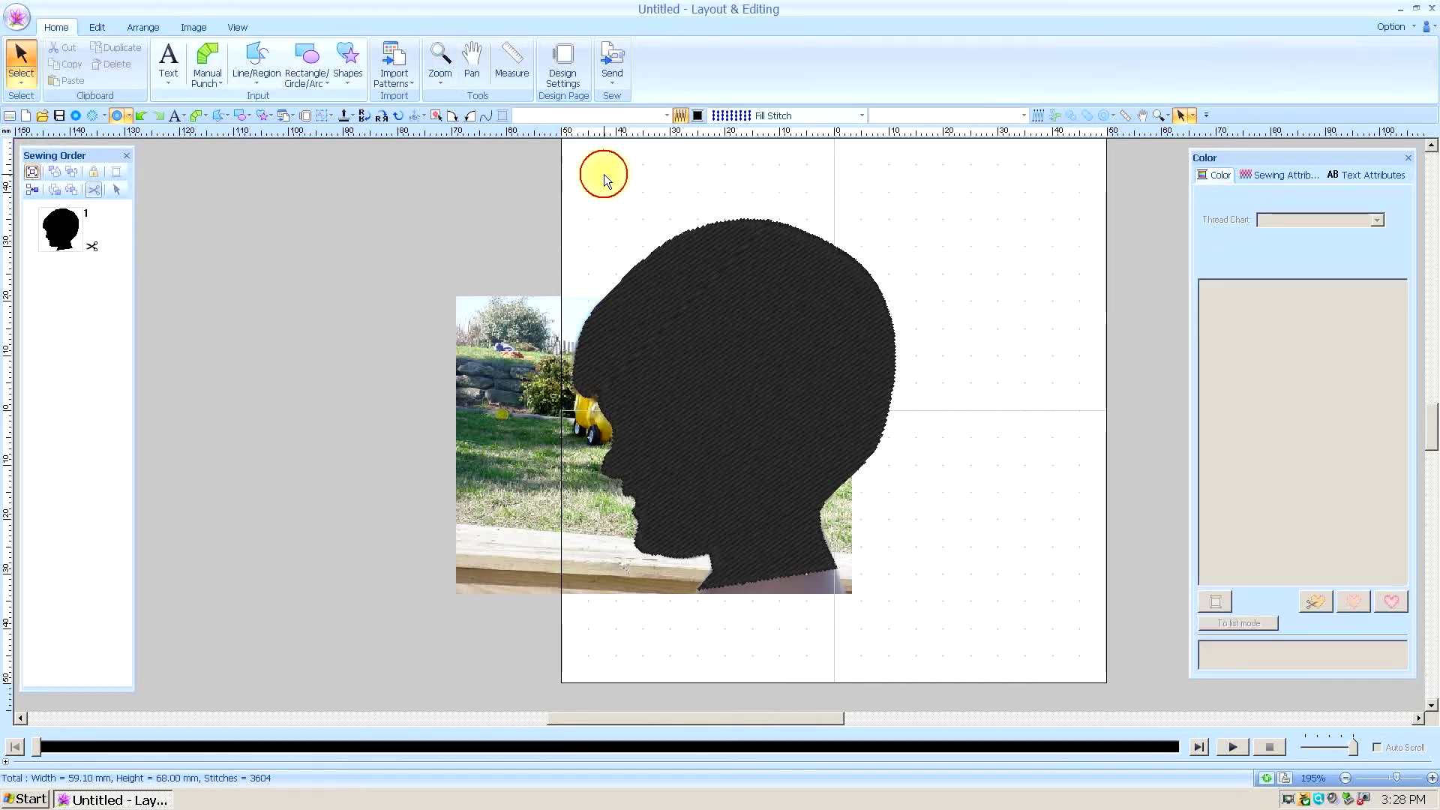
pyautogui.click(191, 27)
pyautogui.click(42, 77)
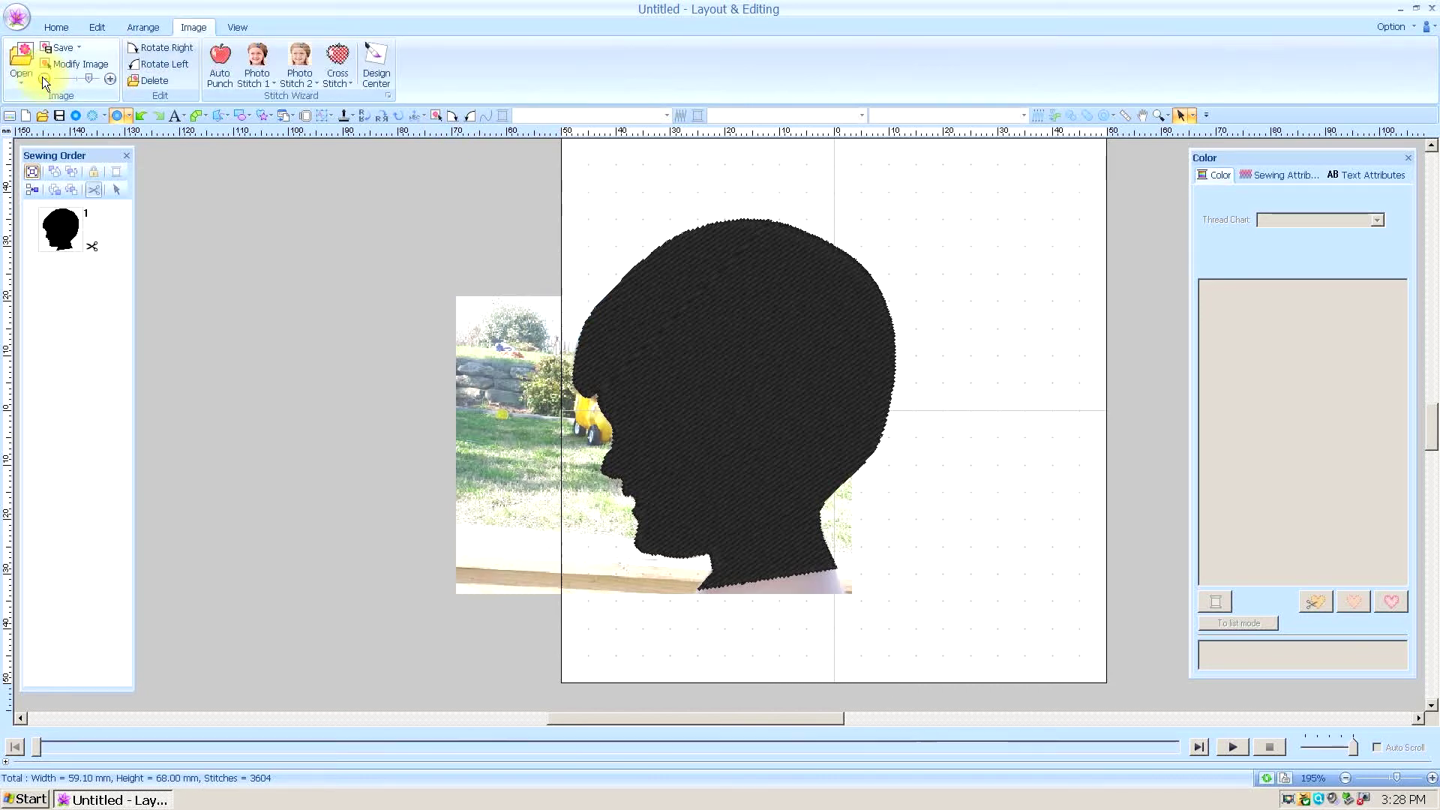
pyautogui.click(42, 76)
pyautogui.click(42, 77)
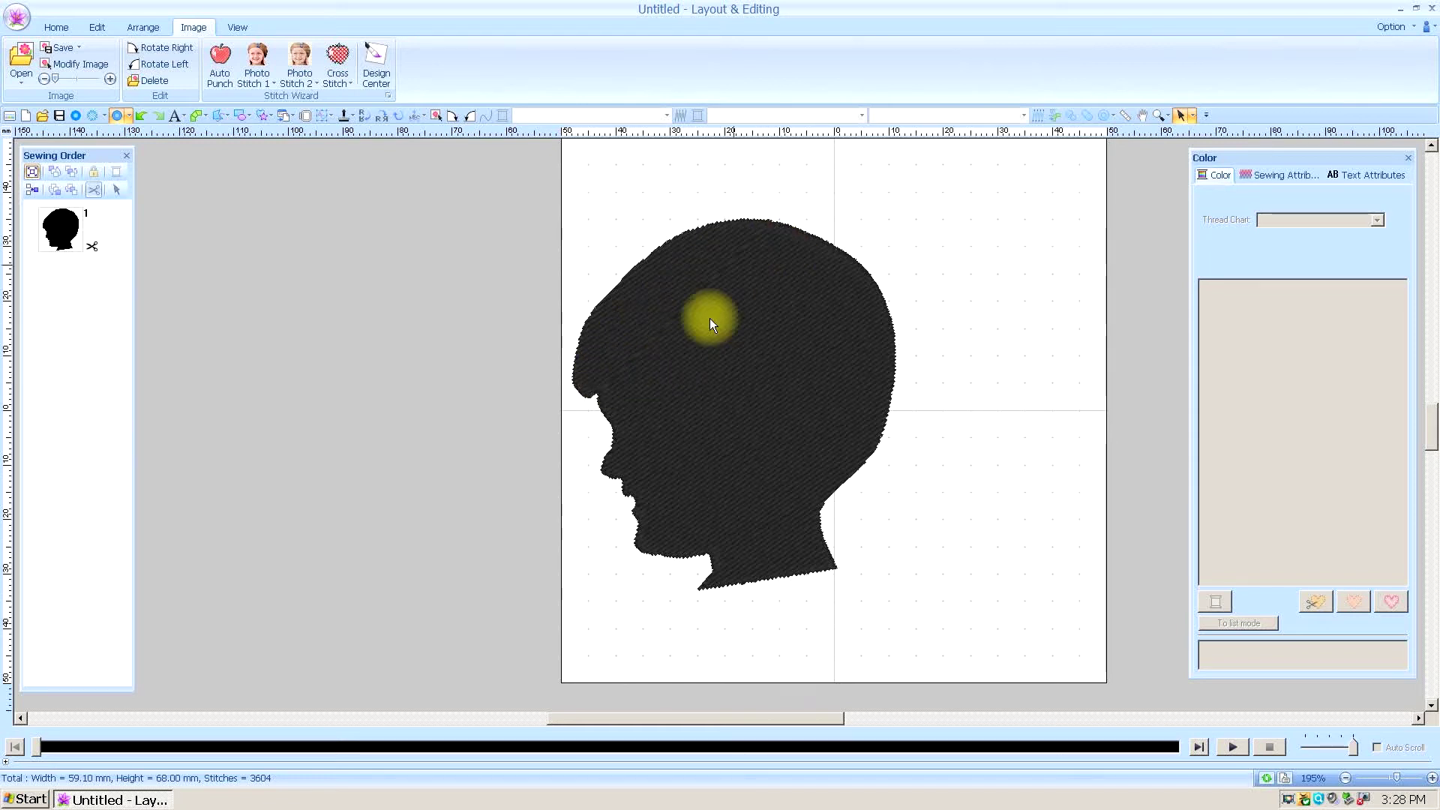
# Toggle between stitch and realistic views, then play the stitch simulation of the black silhouette.
pyautogui.click(92, 115)
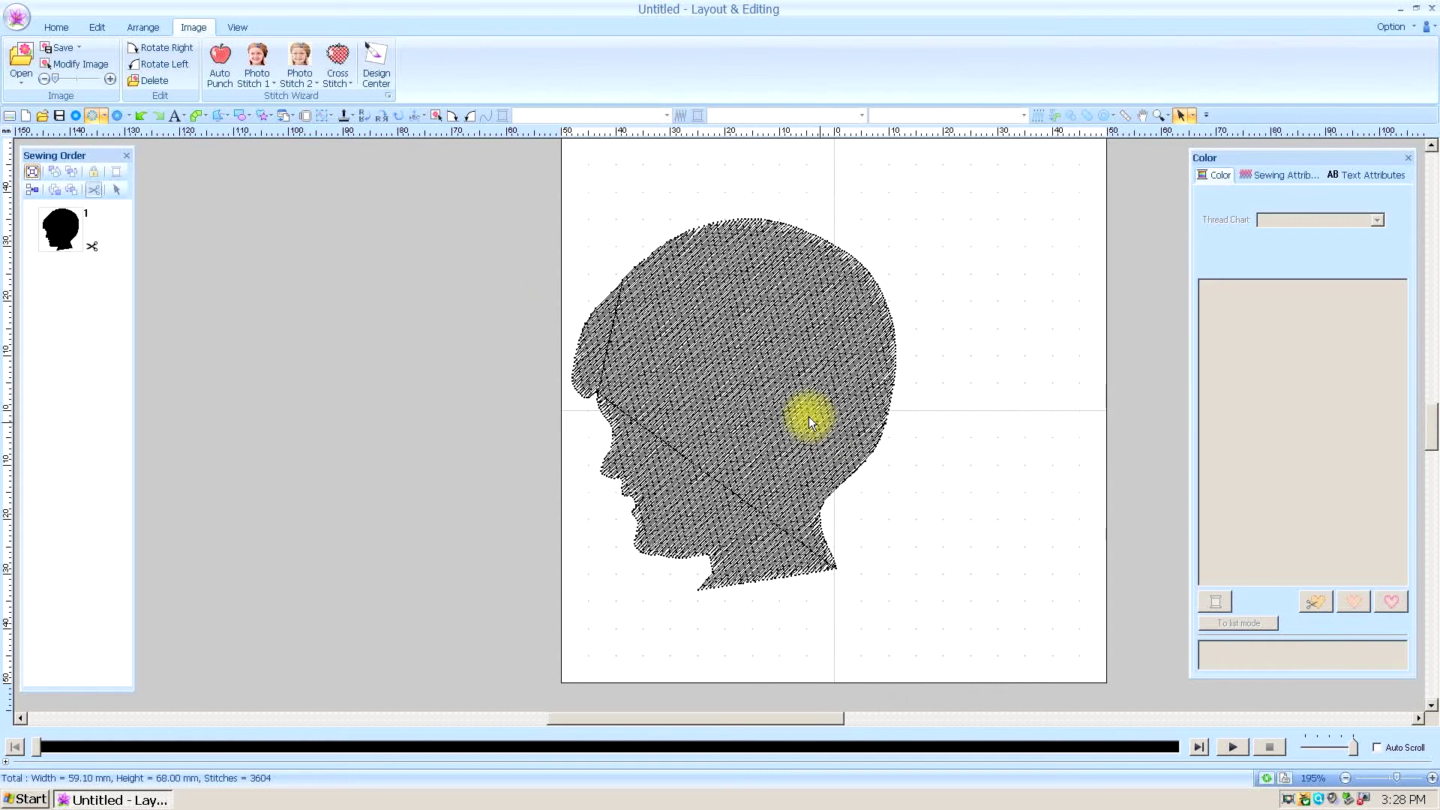
pyautogui.click(116, 118)
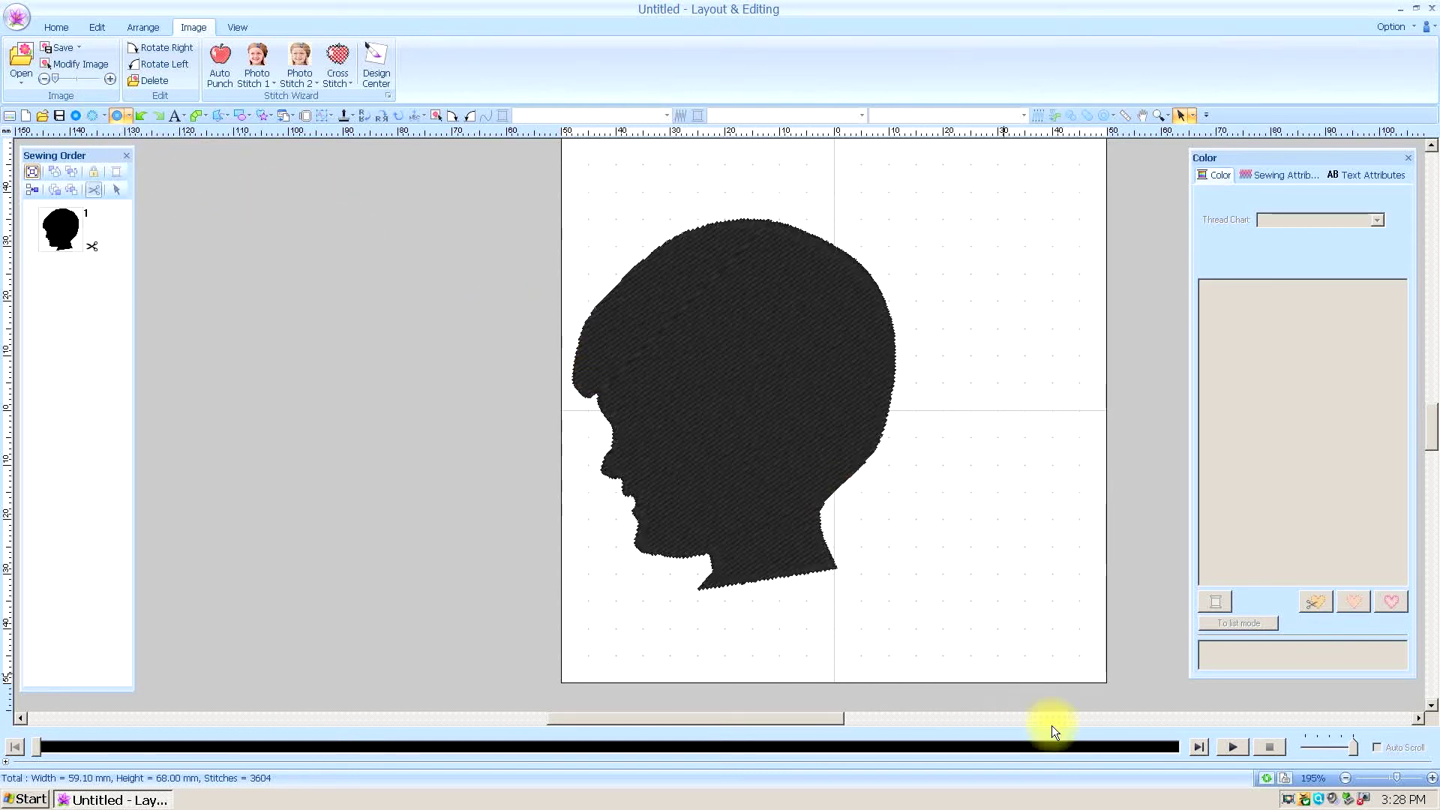
pyautogui.click(1236, 746)
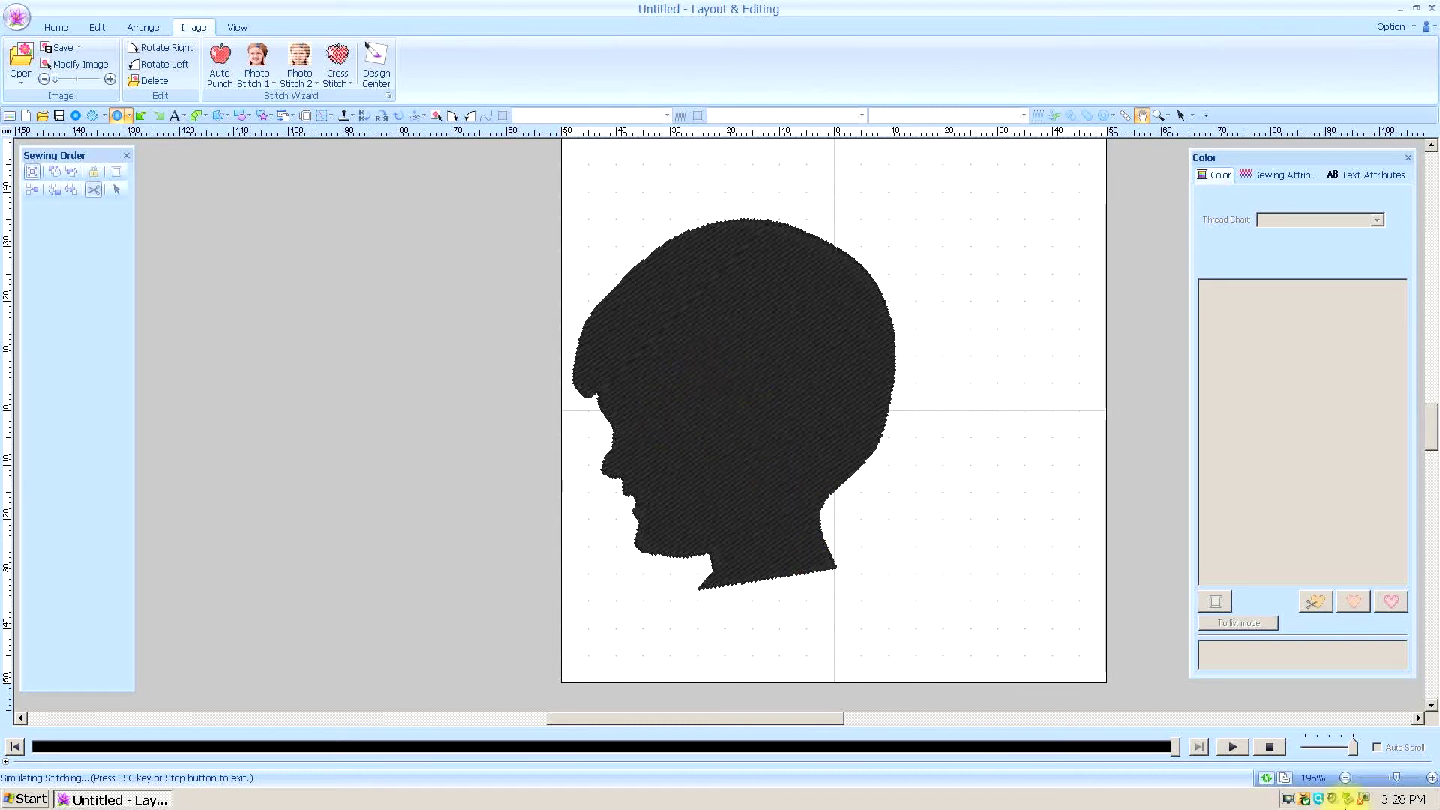
pyautogui.click(1231, 746)
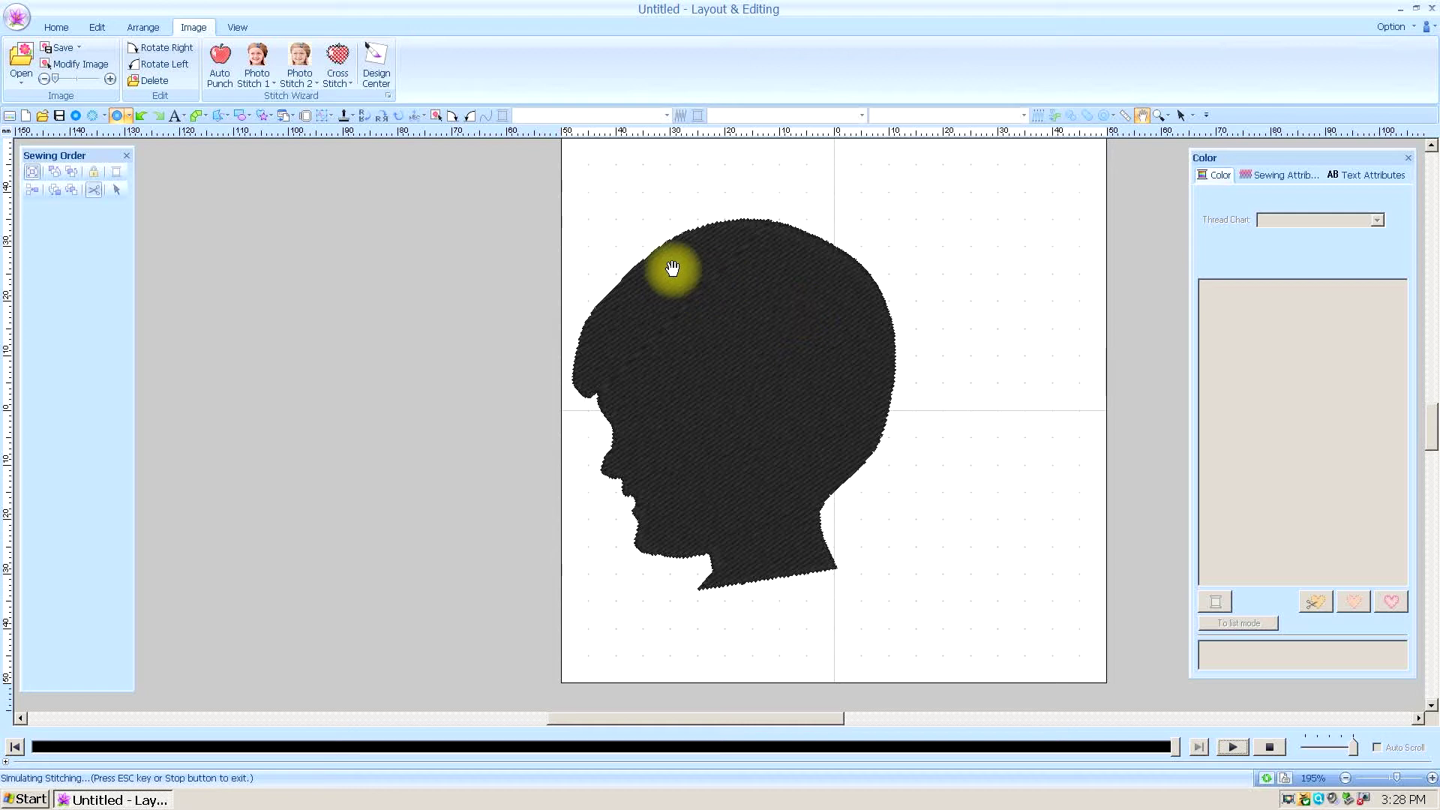
# End the simulation and show the black silhouette's stitch entry and exit points for editing.
pyautogui.click(45, 26)
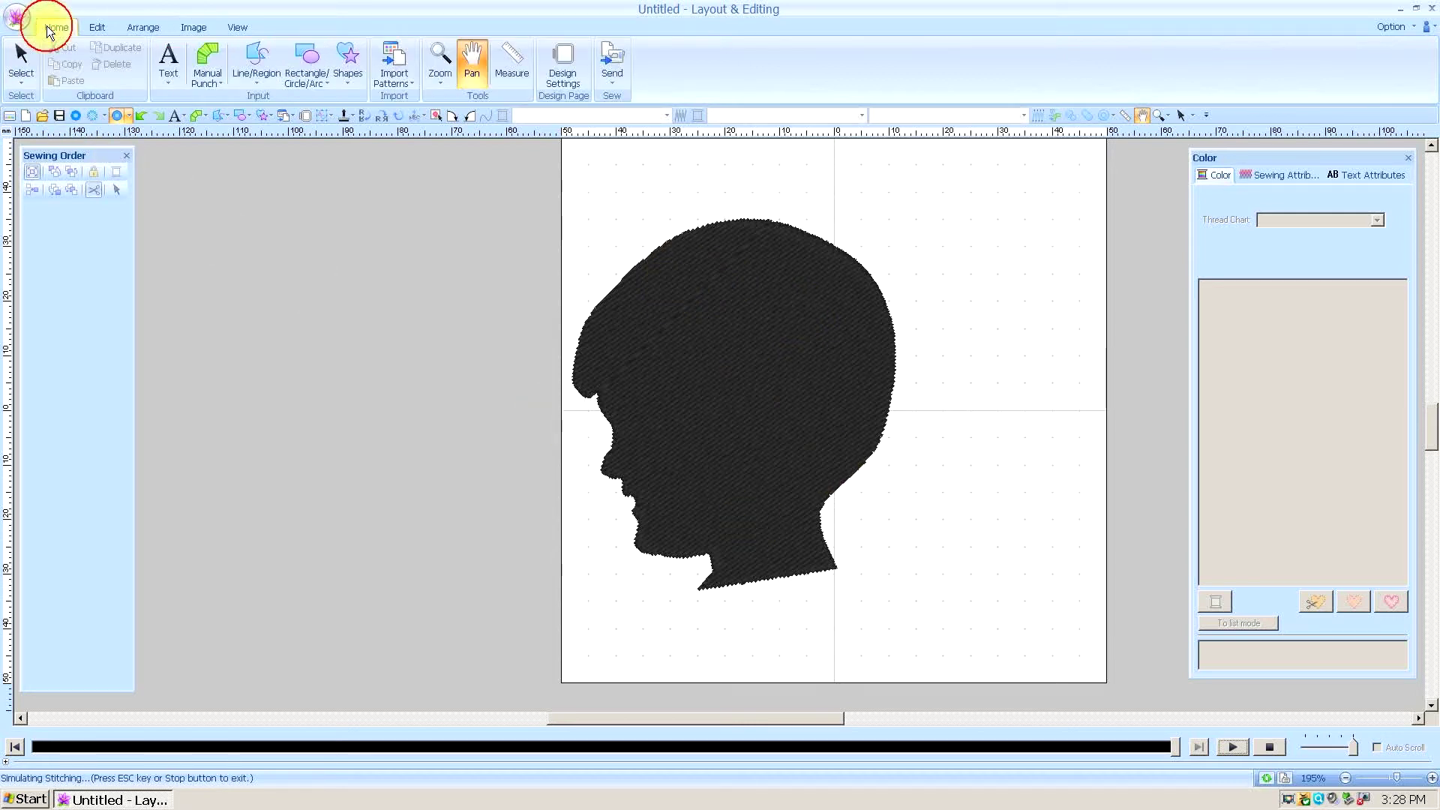
pyautogui.click(24, 77)
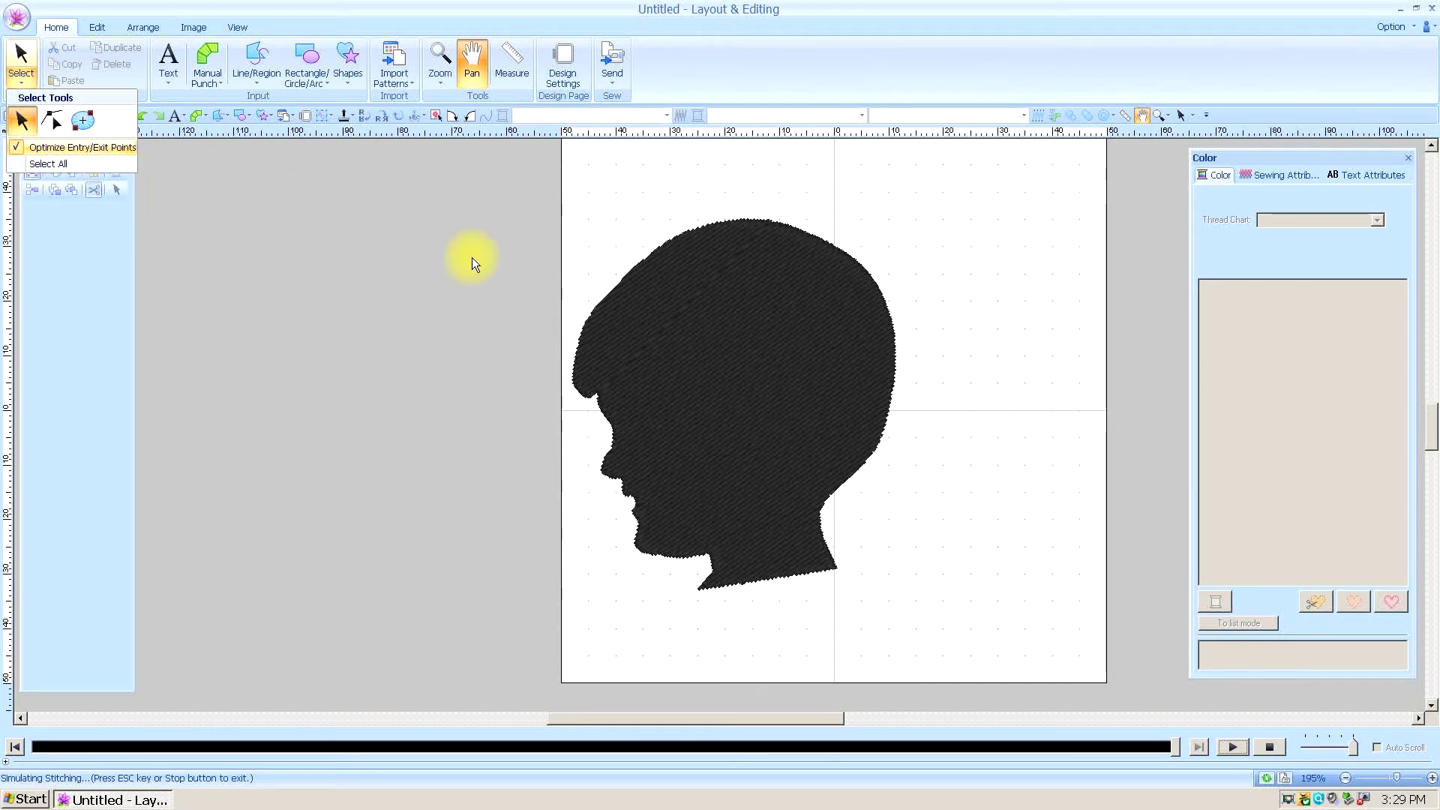
pyautogui.click(83, 119)
pyautogui.click(741, 314)
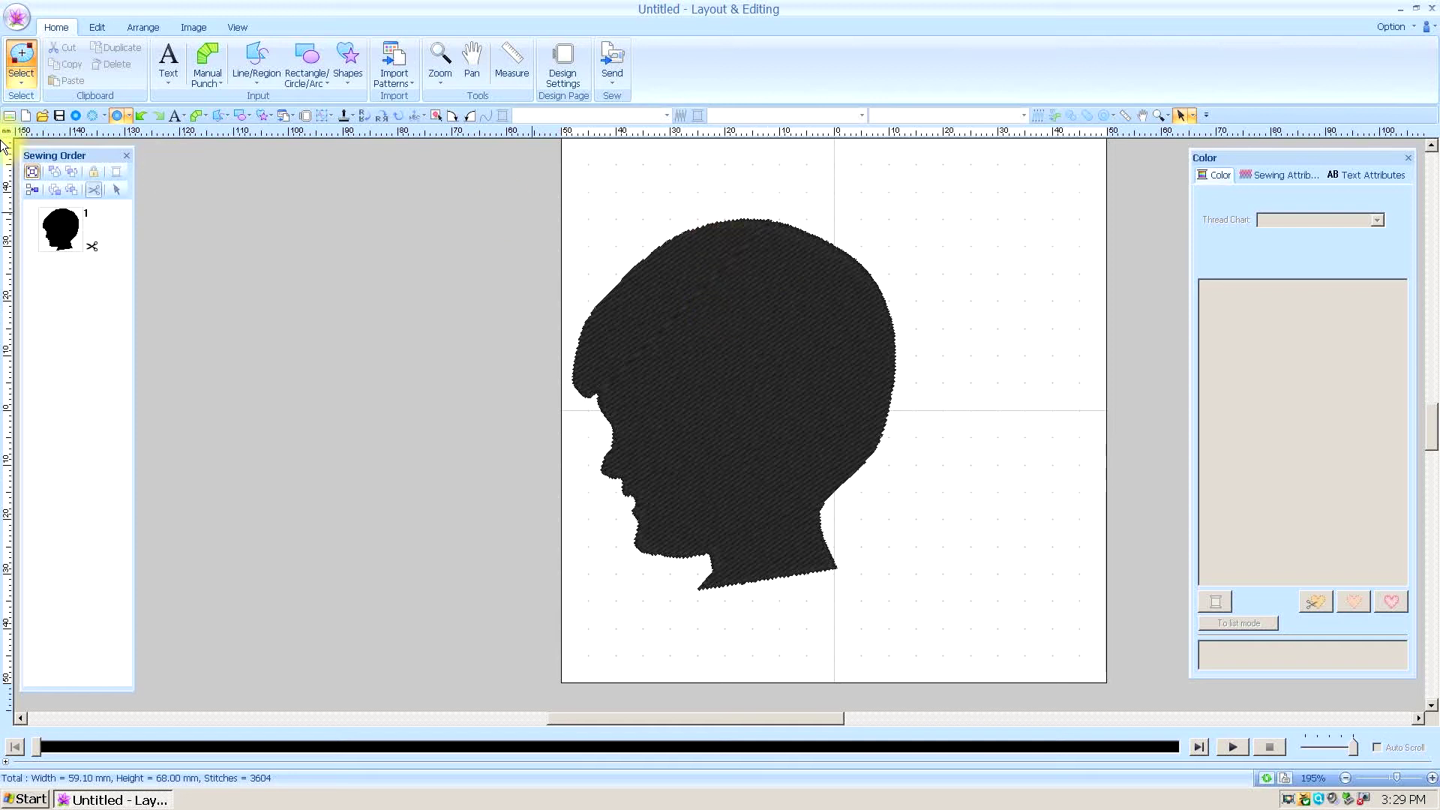
pyautogui.click(21, 82)
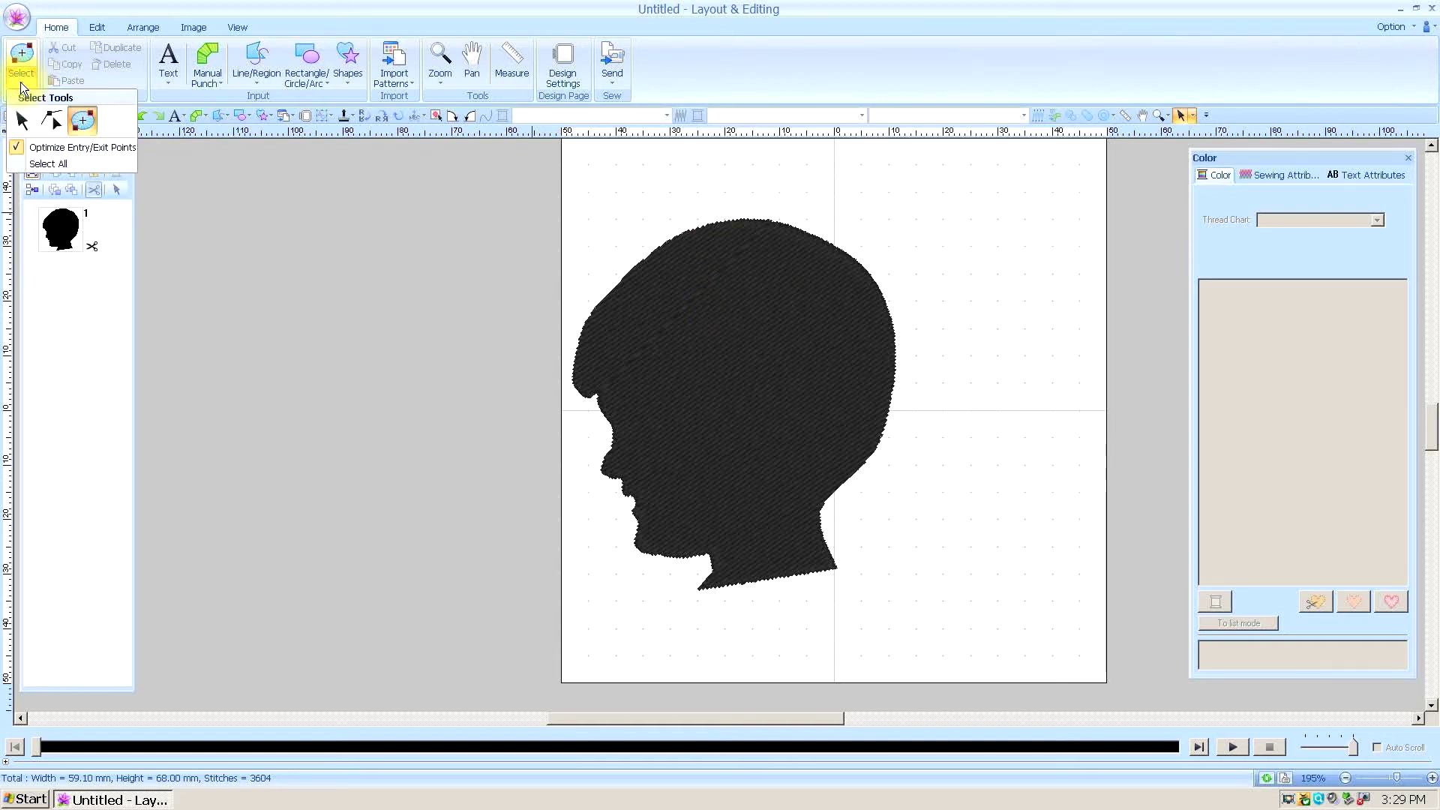
pyautogui.click(15, 149)
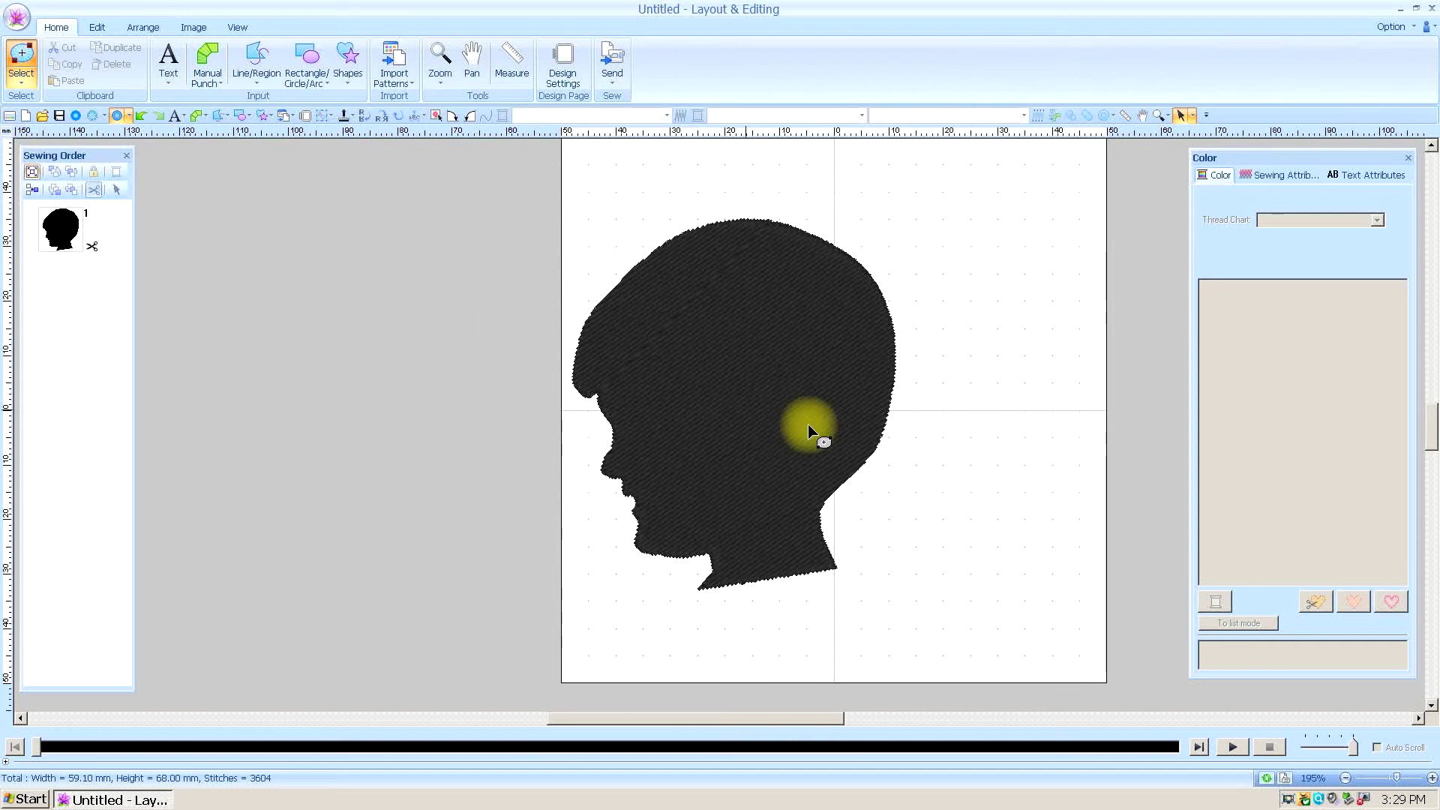
pyautogui.click(694, 345)
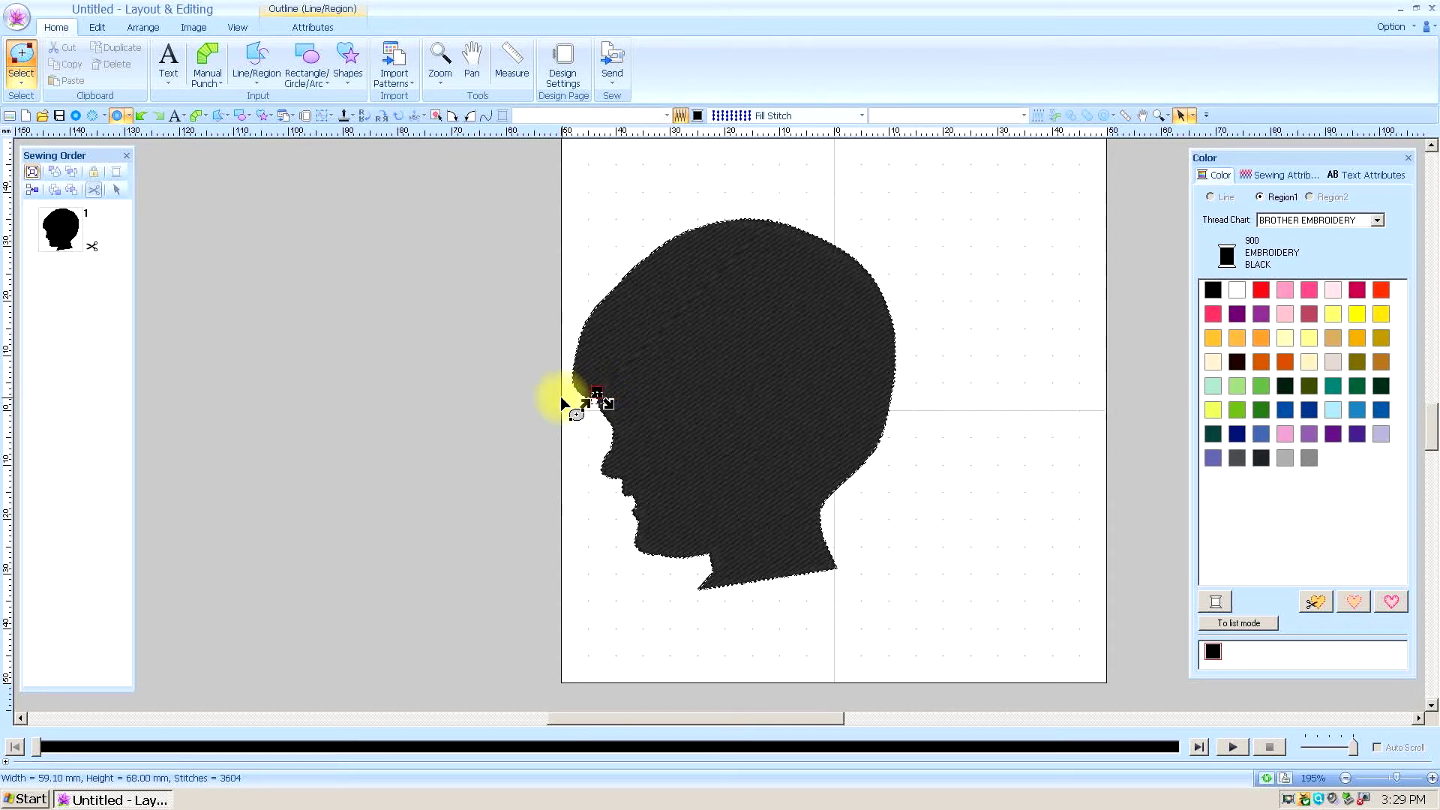
# Drag the entry and exit points up to the top of the head and replay the simulation.
pyautogui.moveTo(514, 313); pyautogui.dragTo(633, 274)
pyautogui.moveTo(602, 395)
pyautogui.mouseDown()
pyautogui.moveTo(525, 402)
pyautogui.moveTo(553, 312)
pyautogui.moveTo(647, 264)
pyautogui.mouseUp()
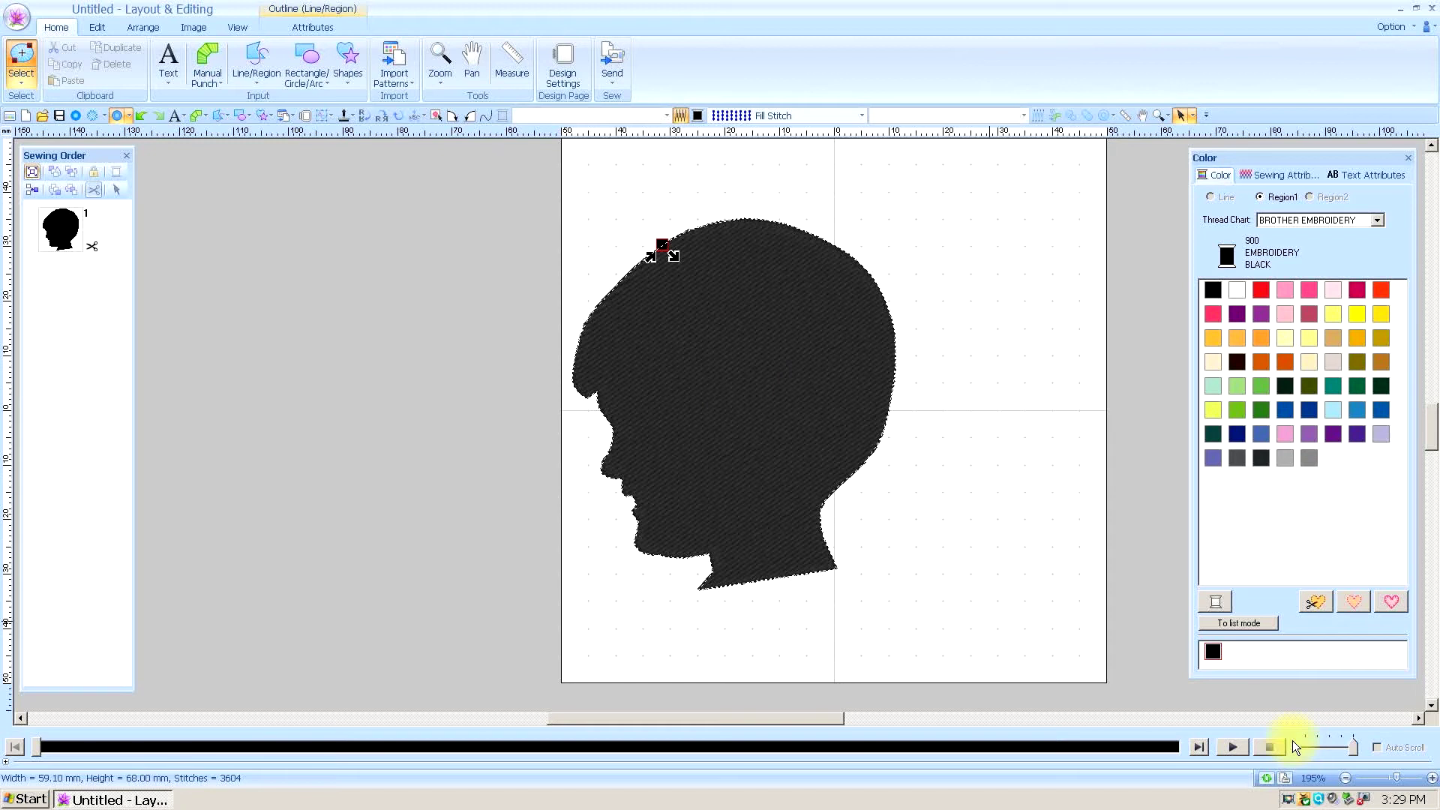
pyautogui.click(1234, 747)
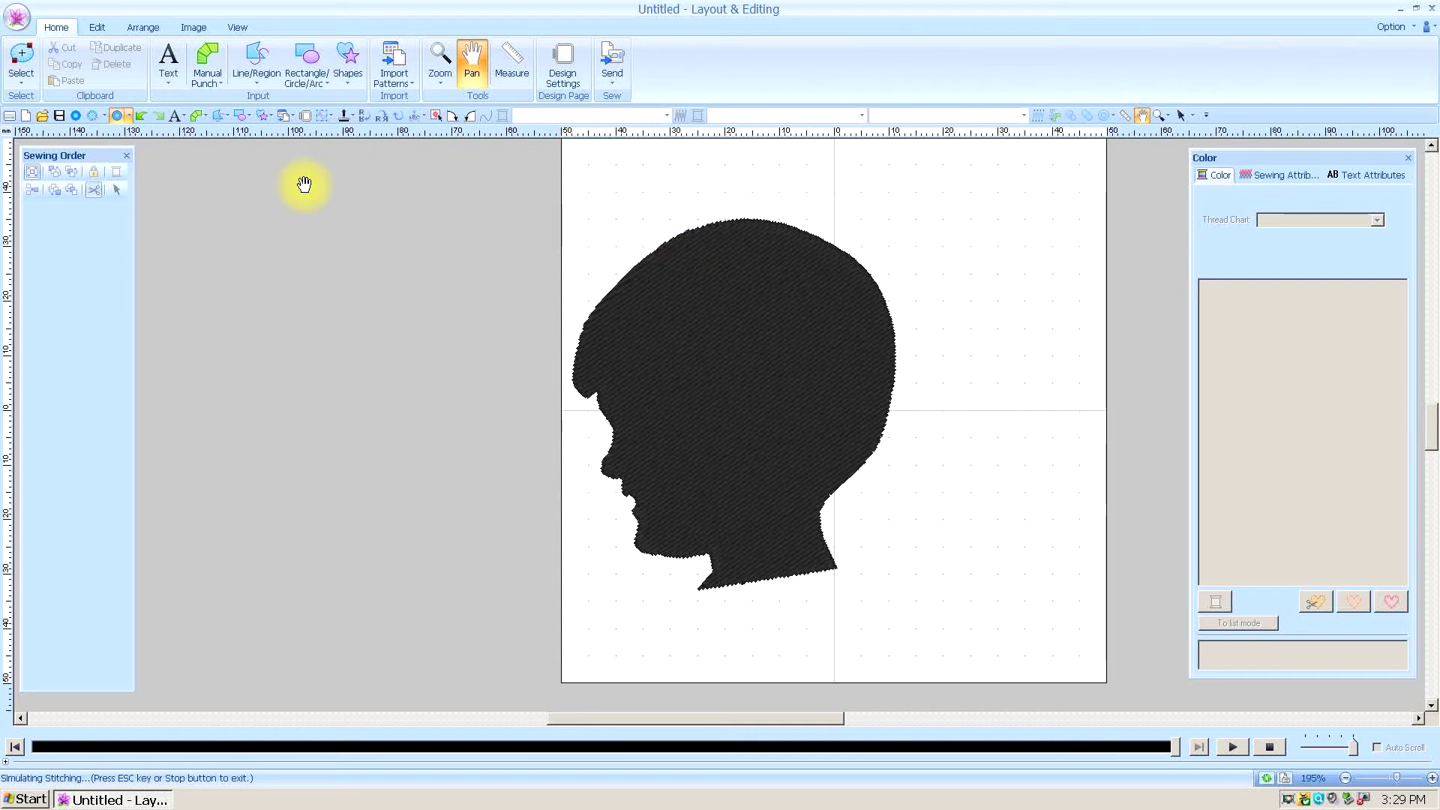
# Select the whole design and import maddie2.pes from the Works in Progress folder.
pyautogui.click(20, 80)
pyautogui.click(24, 128)
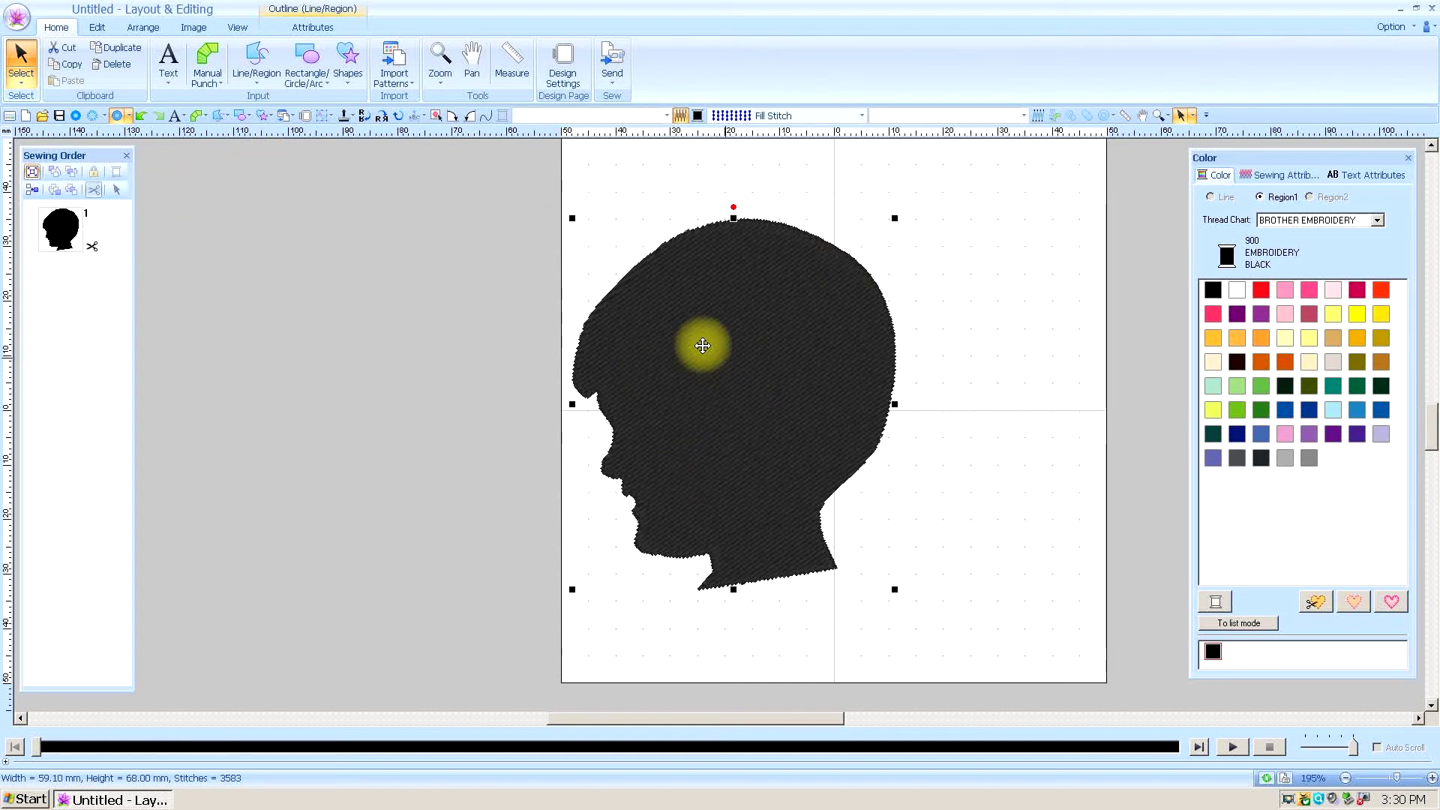
pyautogui.click(399, 60)
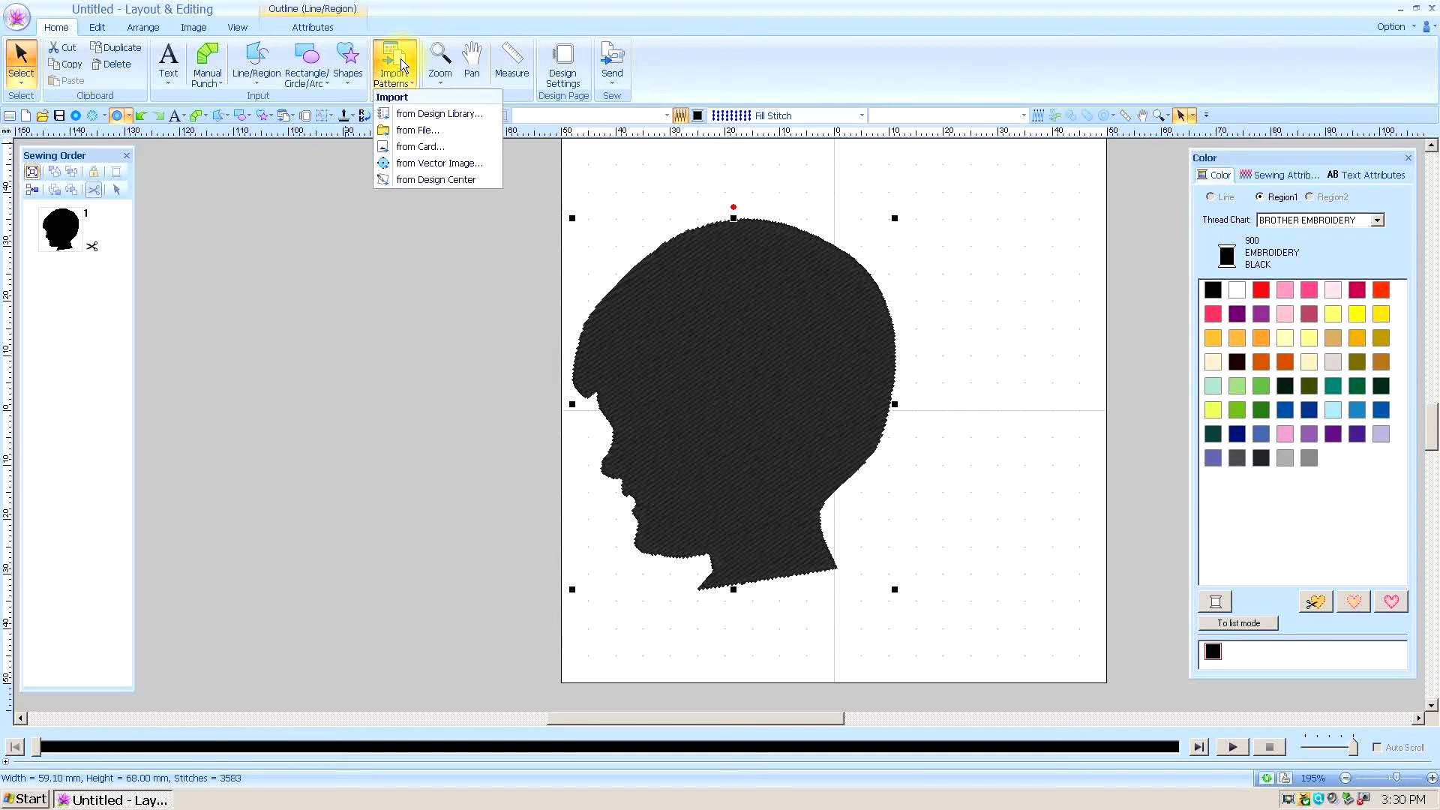
pyautogui.click(410, 129)
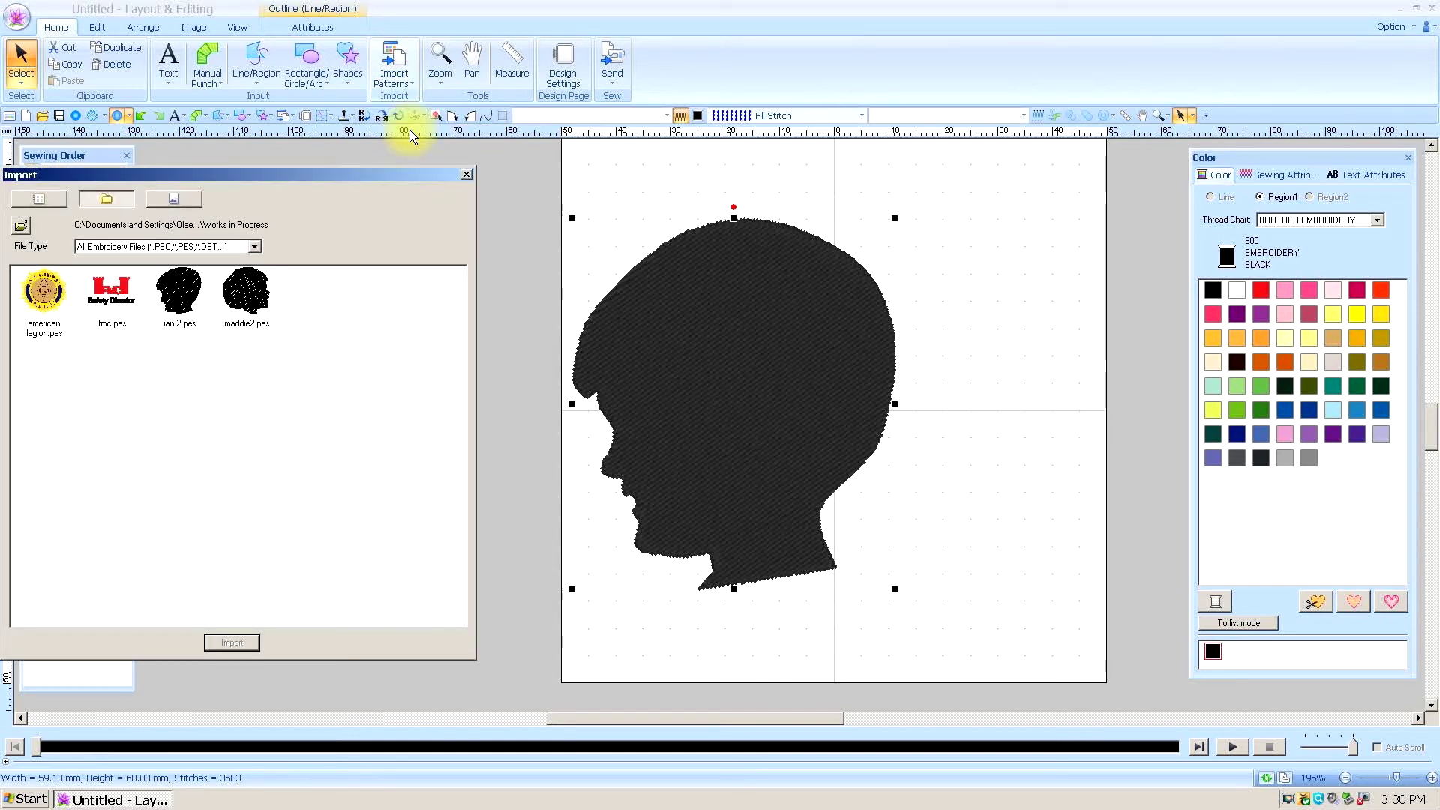
pyautogui.click(247, 302)
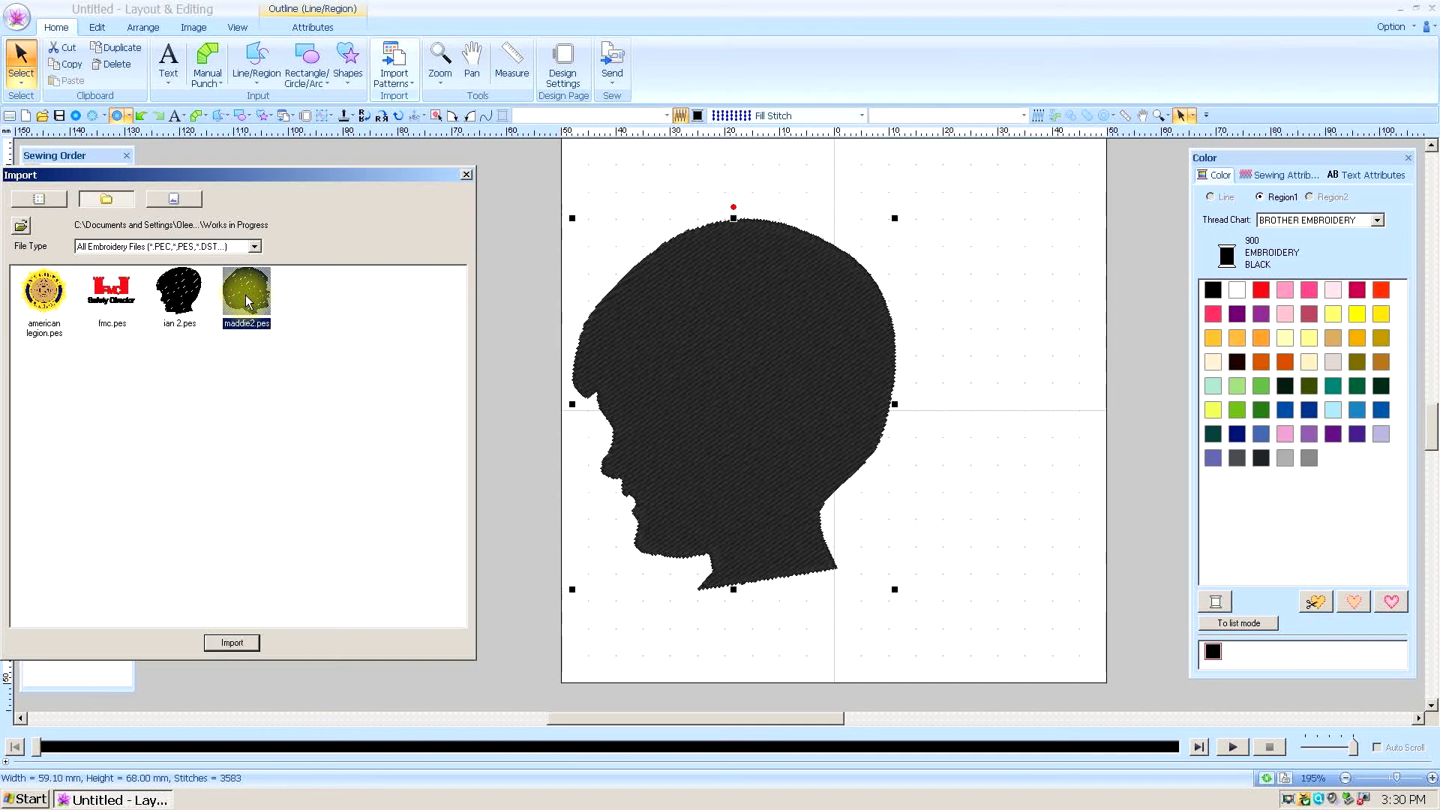
pyautogui.click(240, 645)
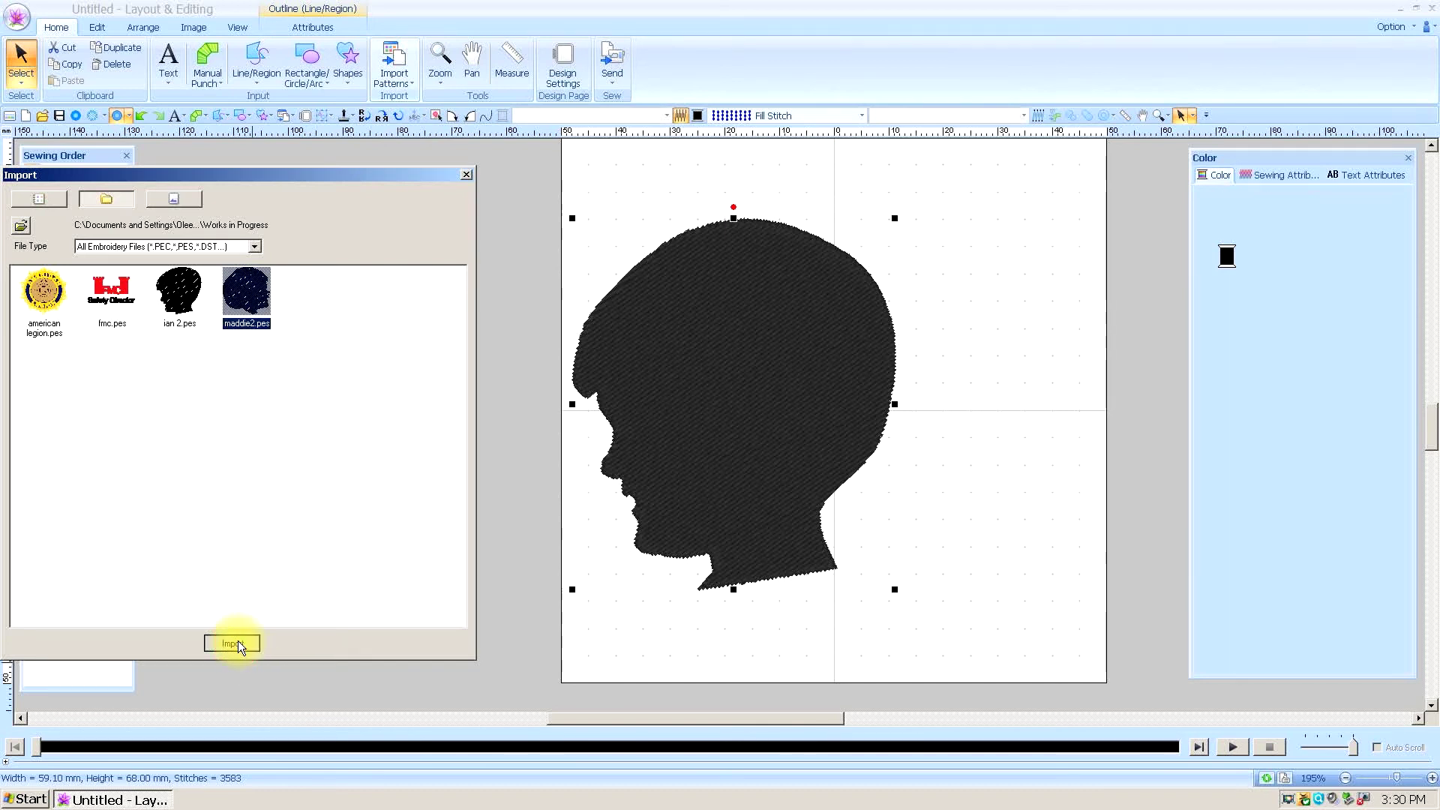
# Colour the imported silhouette pink, shift it right and enlarge it over the black head.
pyautogui.click(466, 174)
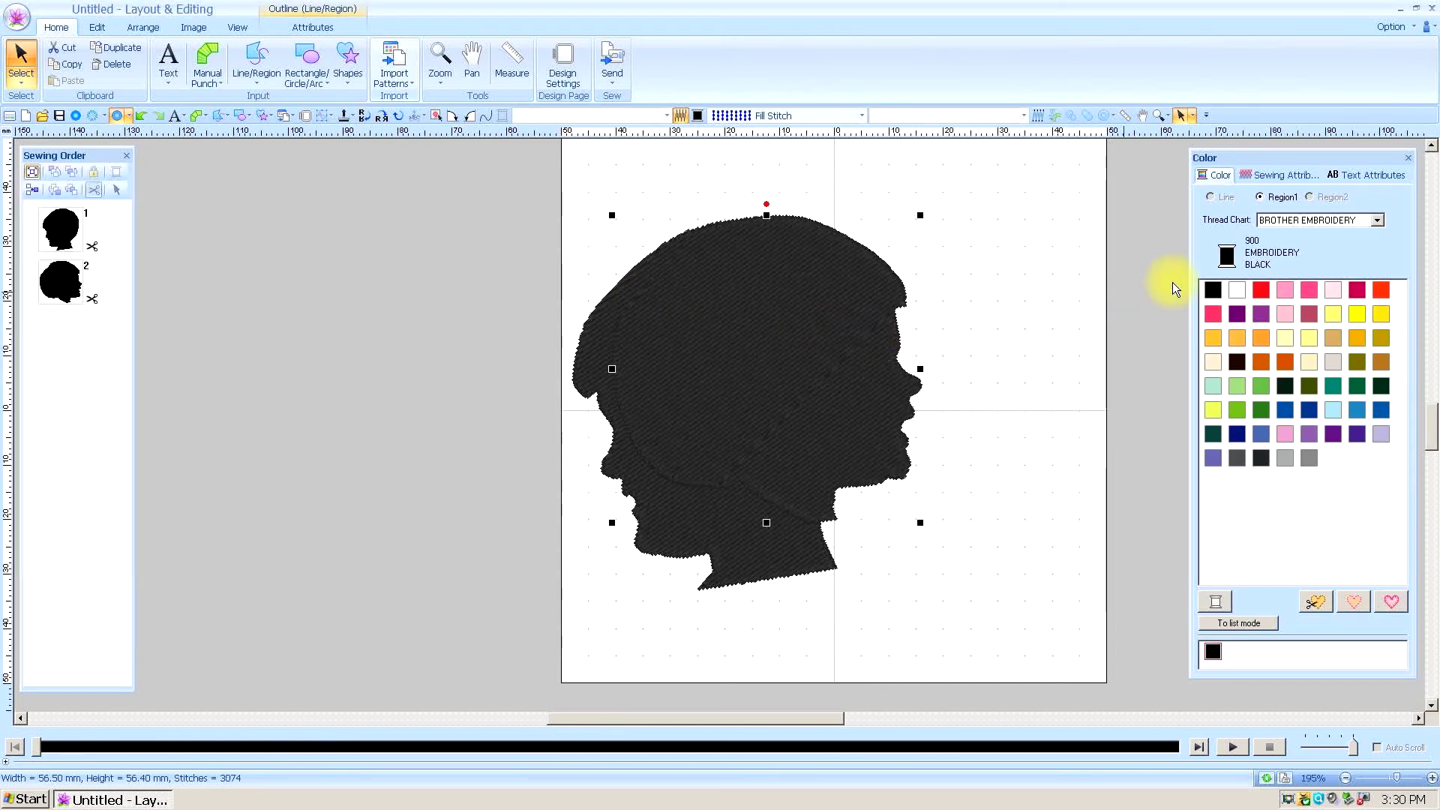
pyautogui.click(1286, 290)
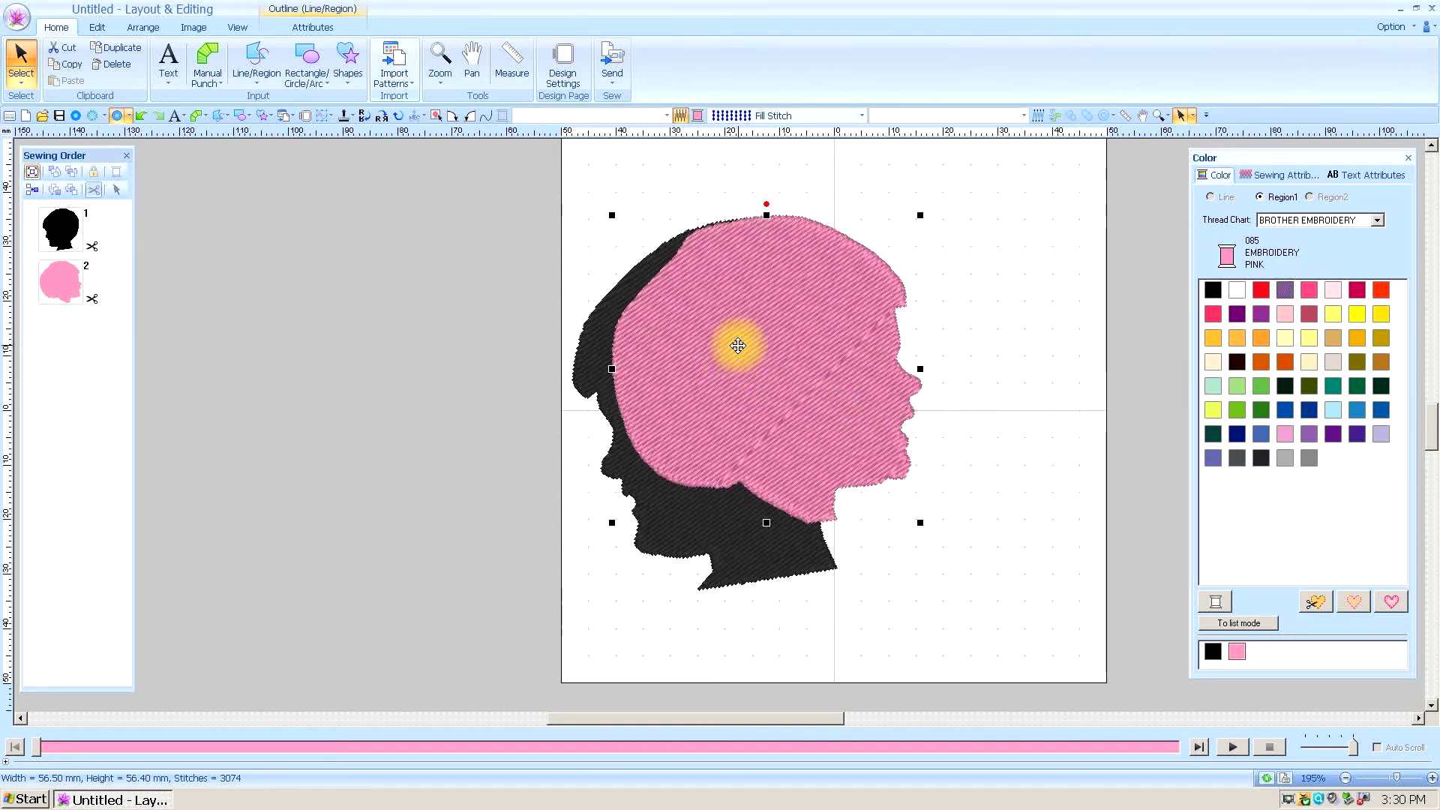
pyautogui.moveTo(740, 345); pyautogui.dragTo(817, 359)
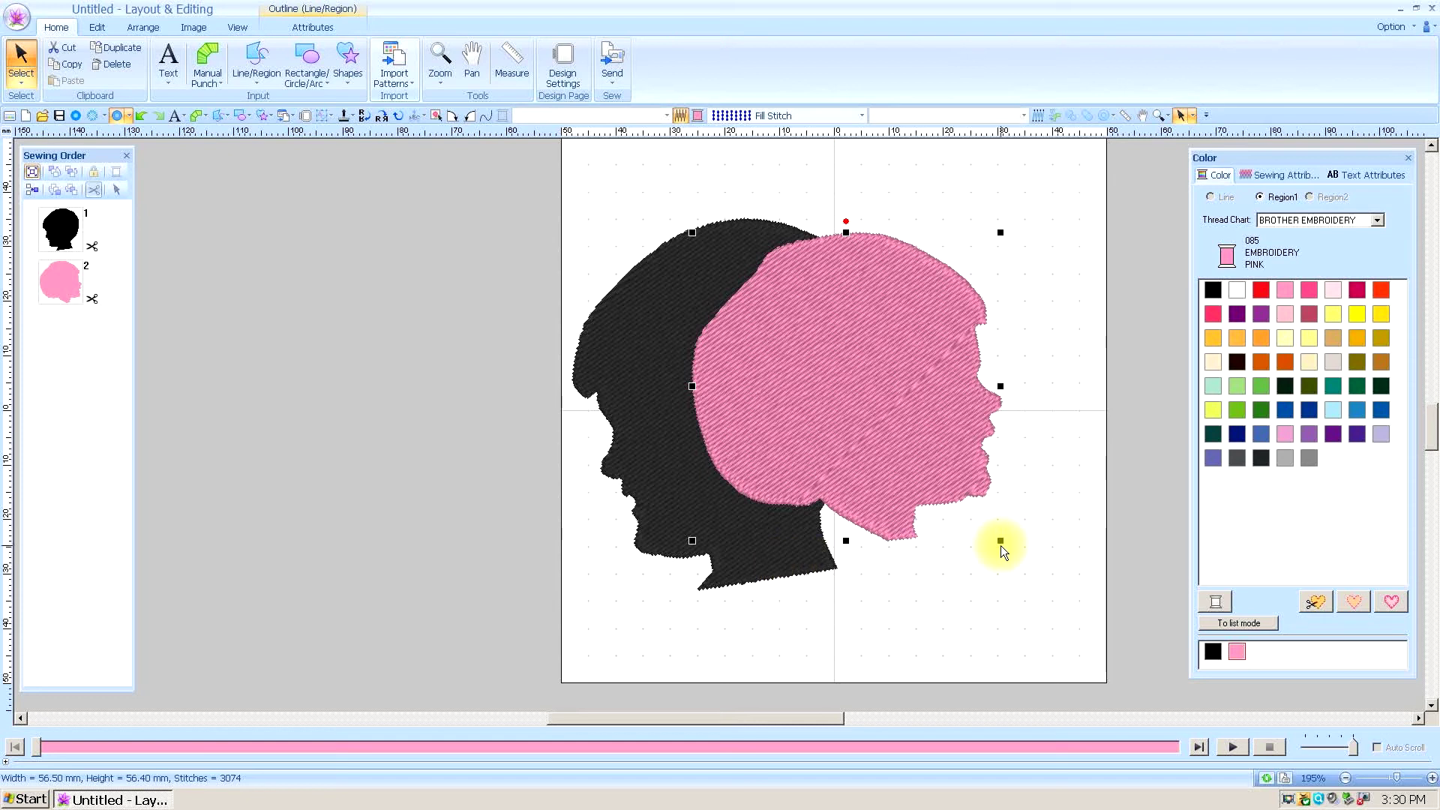
pyautogui.moveTo(1000, 539); pyautogui.dragTo(1028, 575)
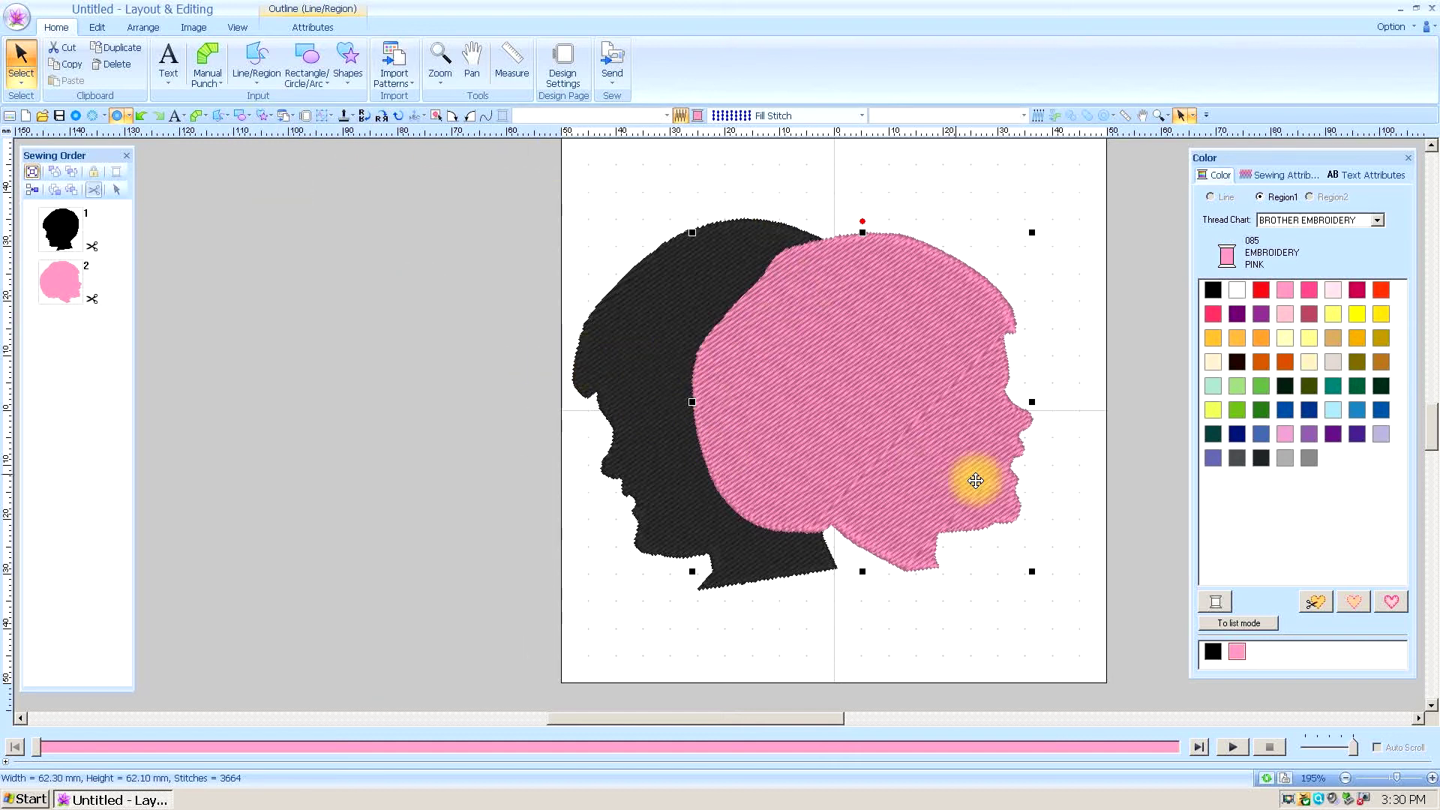
# Flip the pink silhouette horizontally to face left and tilt it slightly.
pyautogui.click(135, 28)
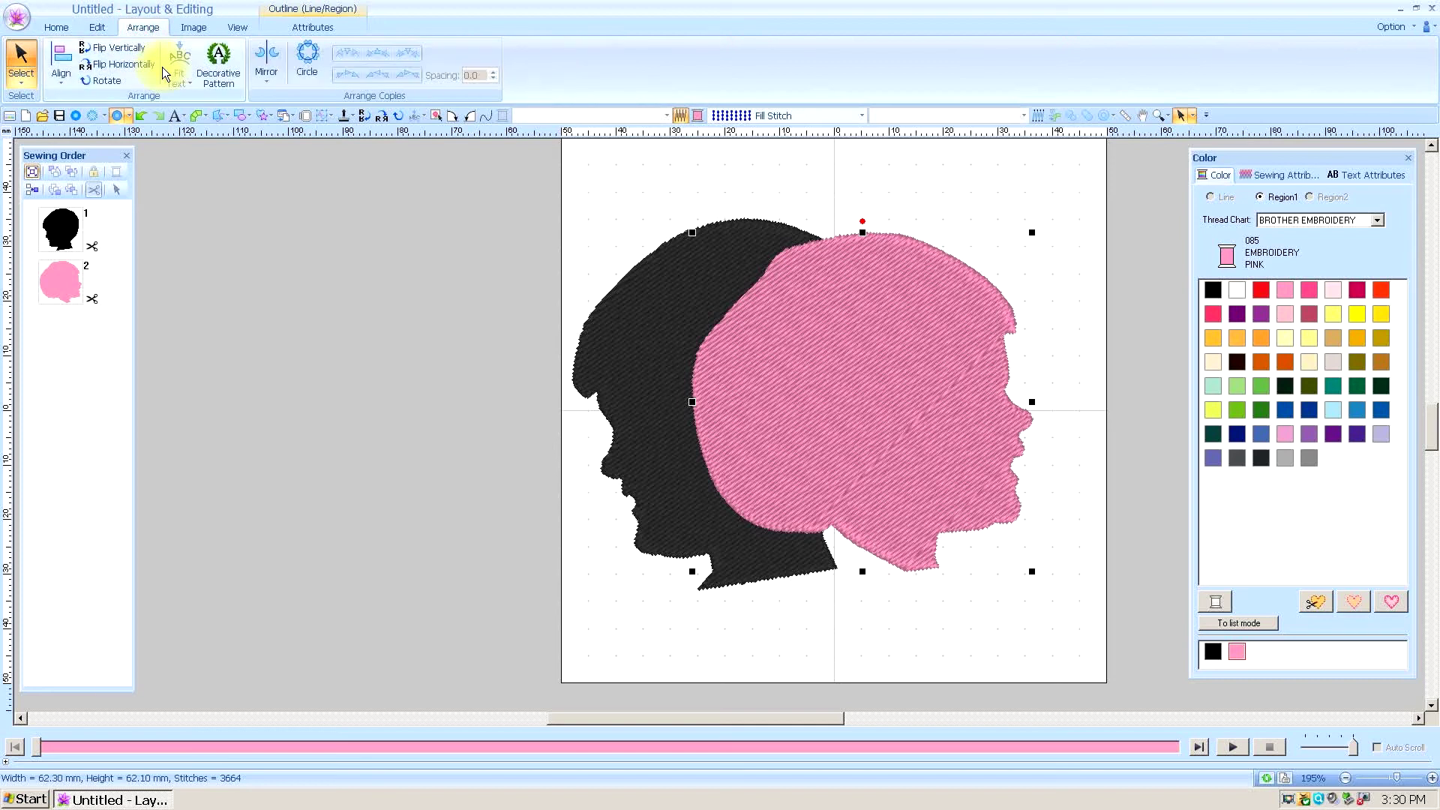
pyautogui.click(123, 63)
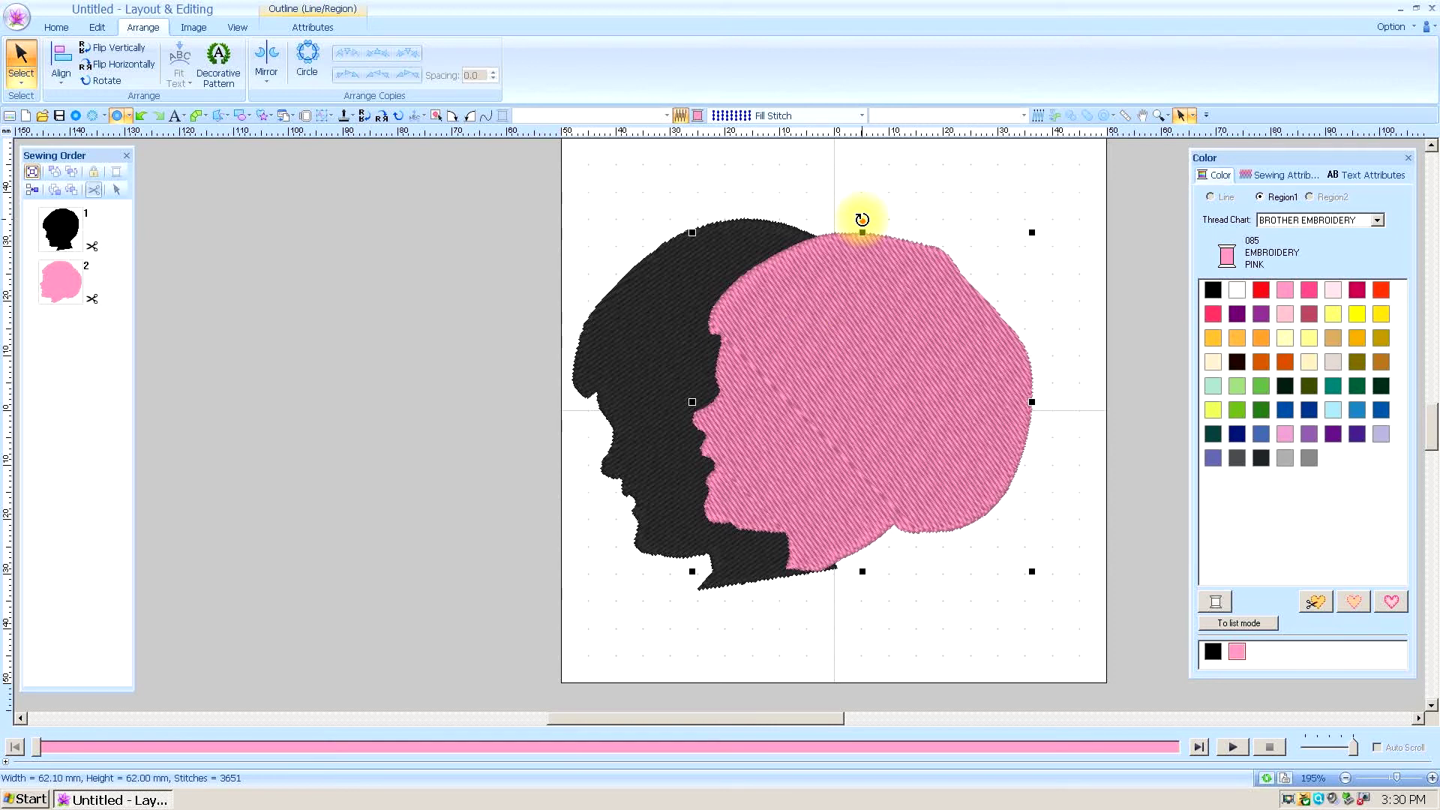
pyautogui.moveTo(861, 219); pyautogui.dragTo(799, 212)
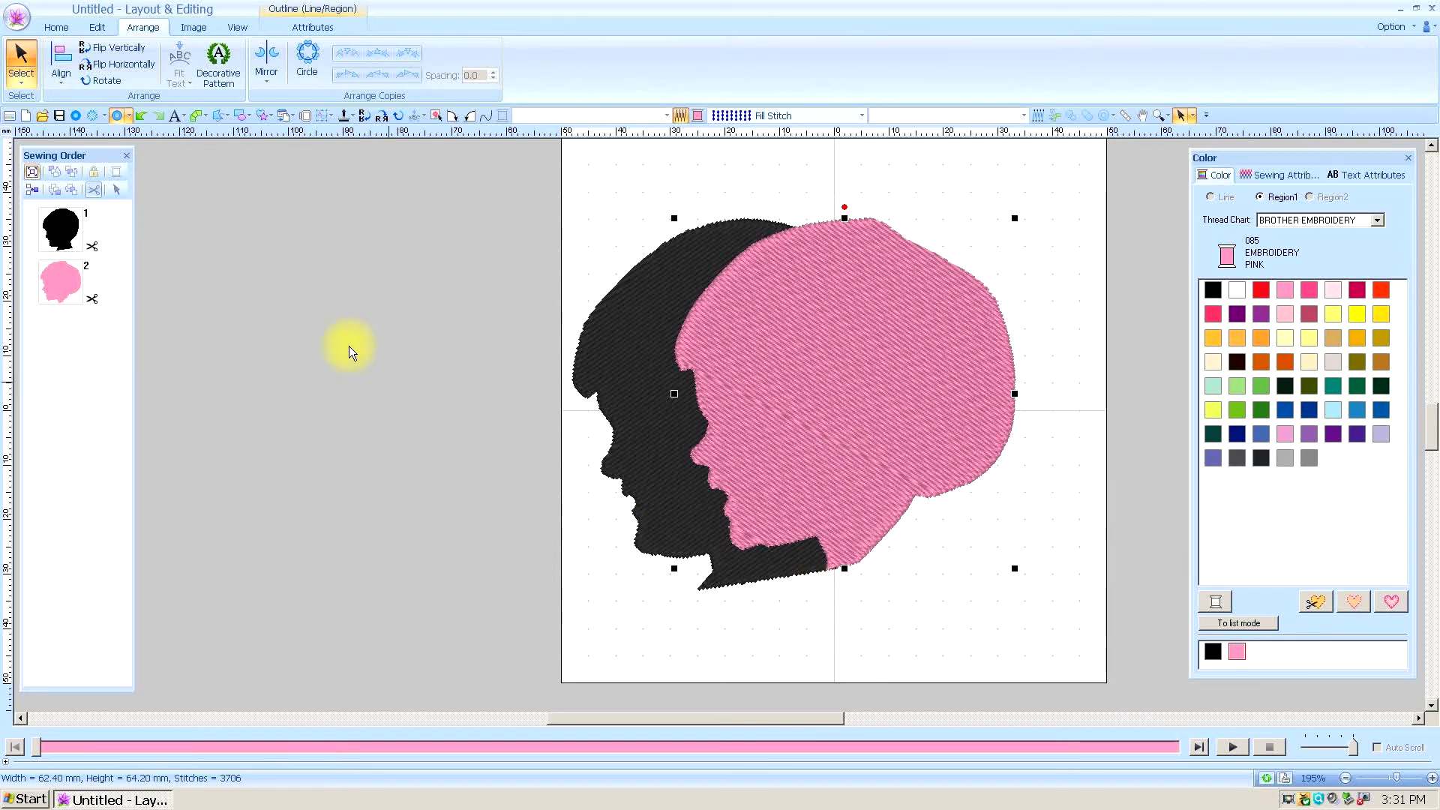
# Move the pink head's entry and exit points together to the top of its head.
pyautogui.click(21, 77)
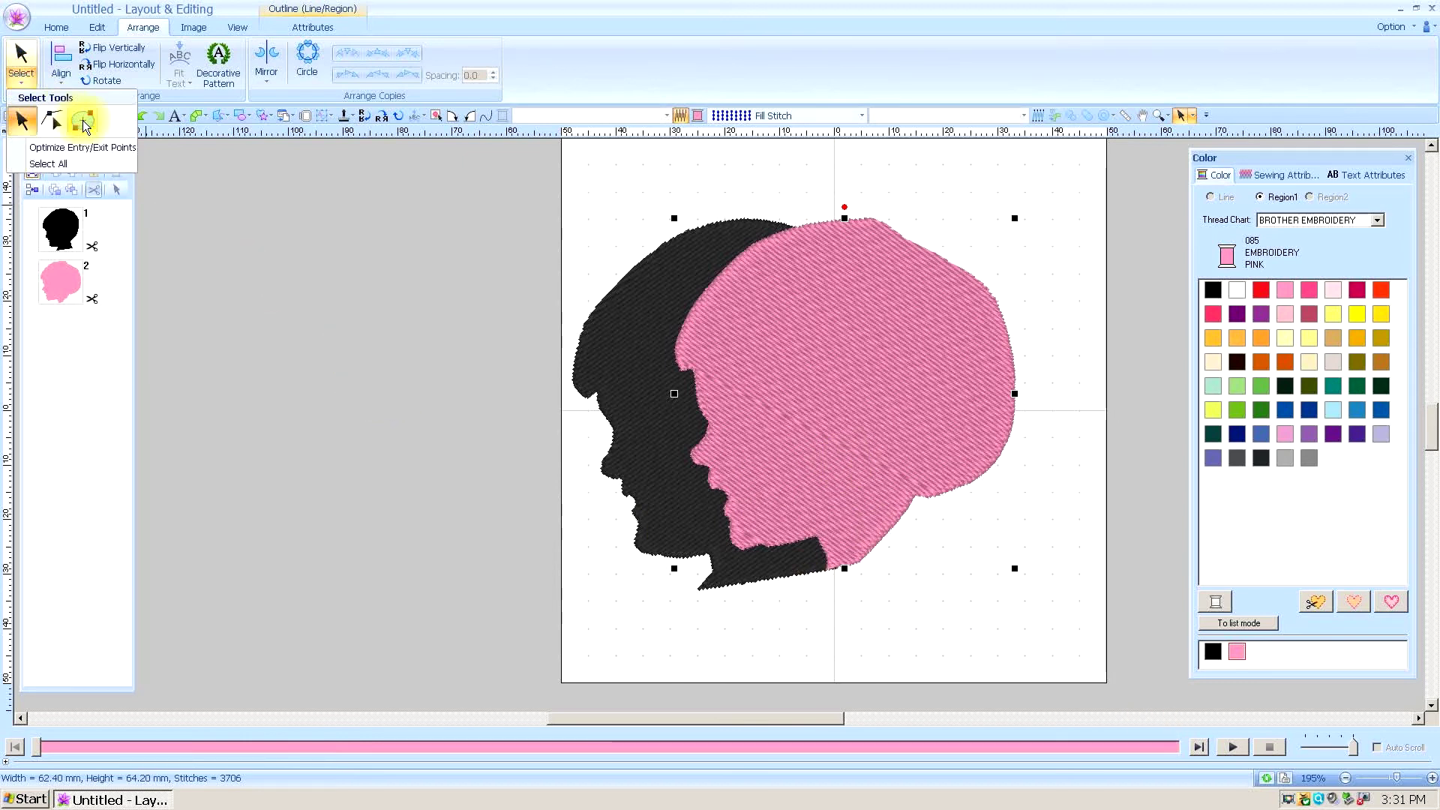
pyautogui.click(82, 120)
pyautogui.click(845, 379)
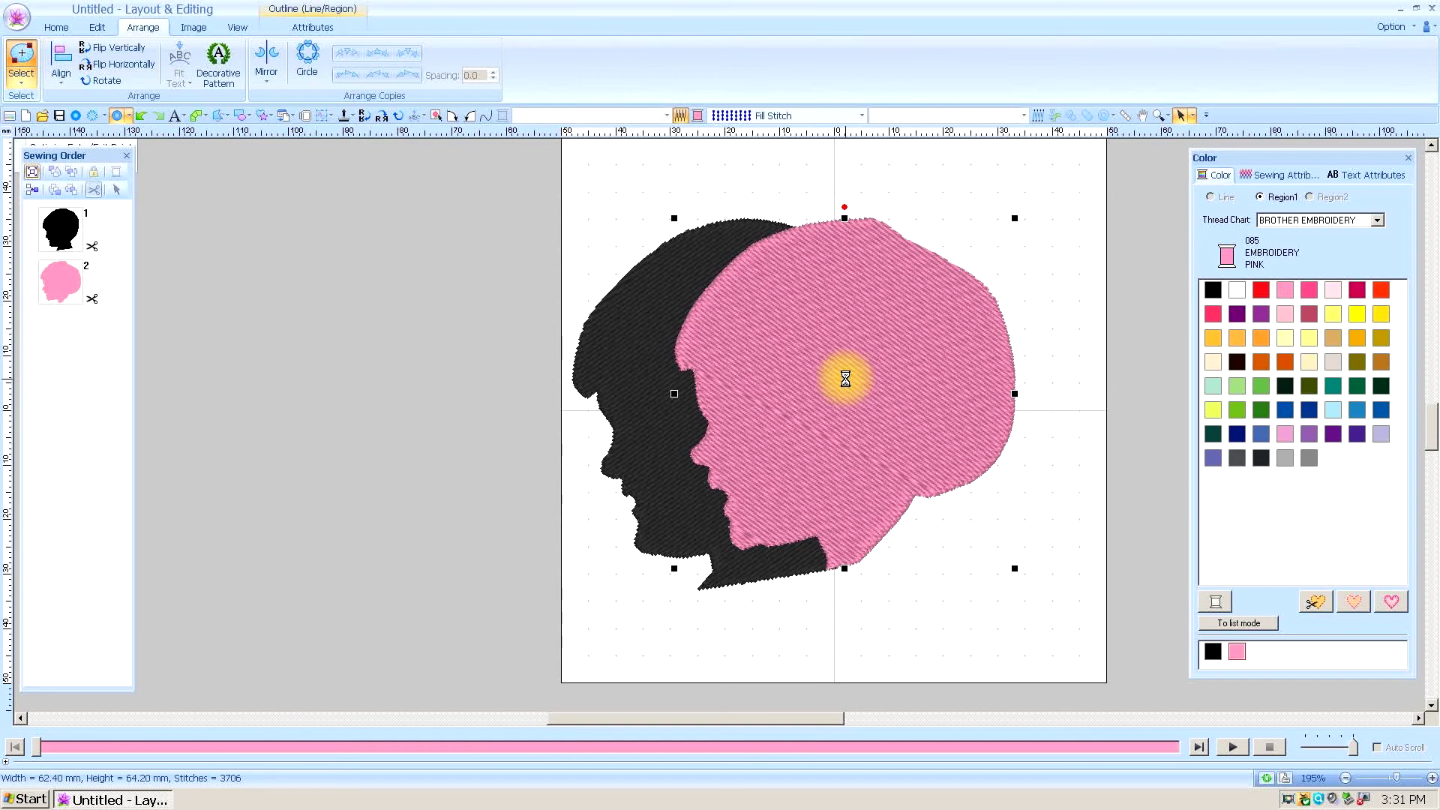
pyautogui.click(687, 367)
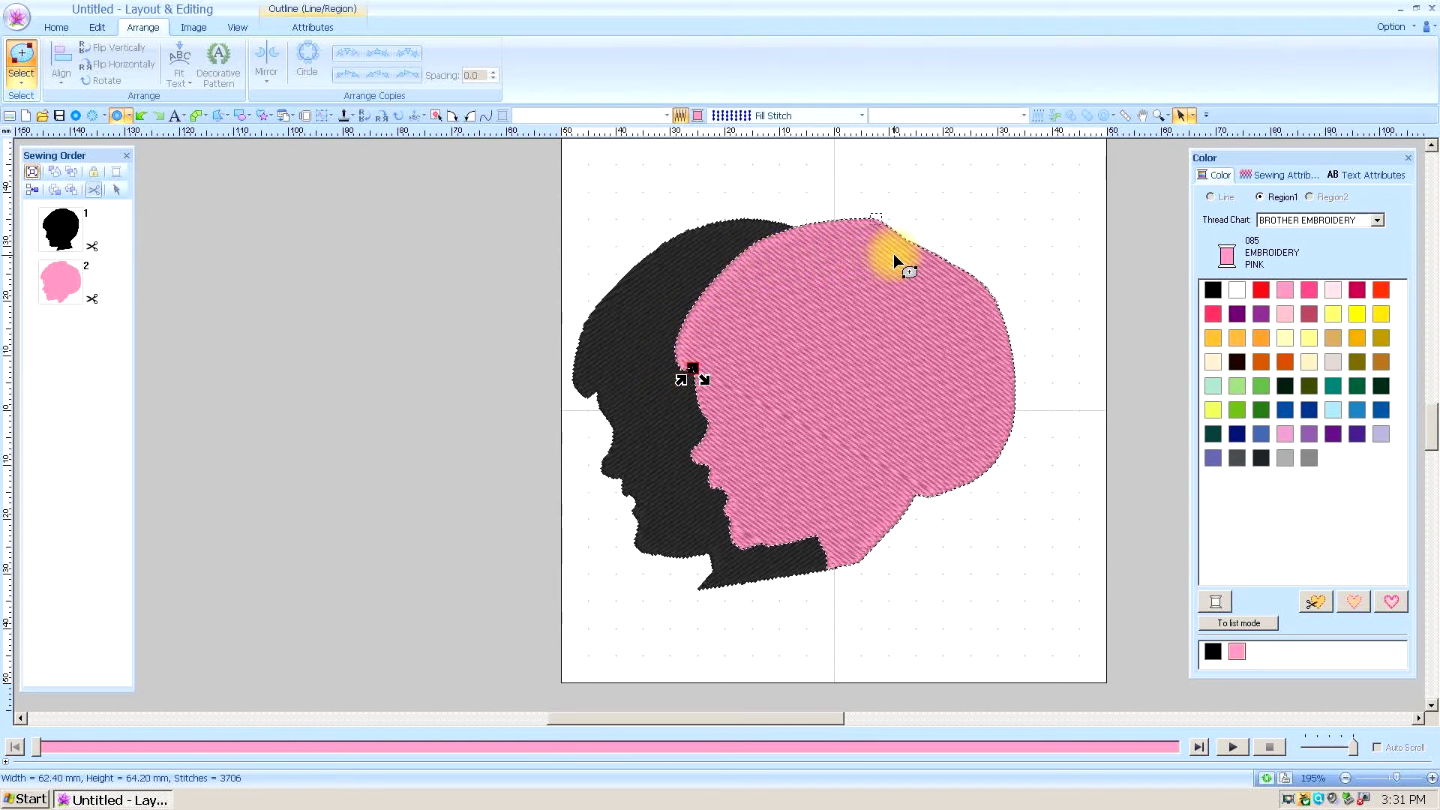
pyautogui.moveTo(897, 255)
pyautogui.mouseDown()
pyautogui.moveTo(987, 283)
pyautogui.moveTo(900, 252)
pyautogui.mouseUp()
pyautogui.click(691, 371)
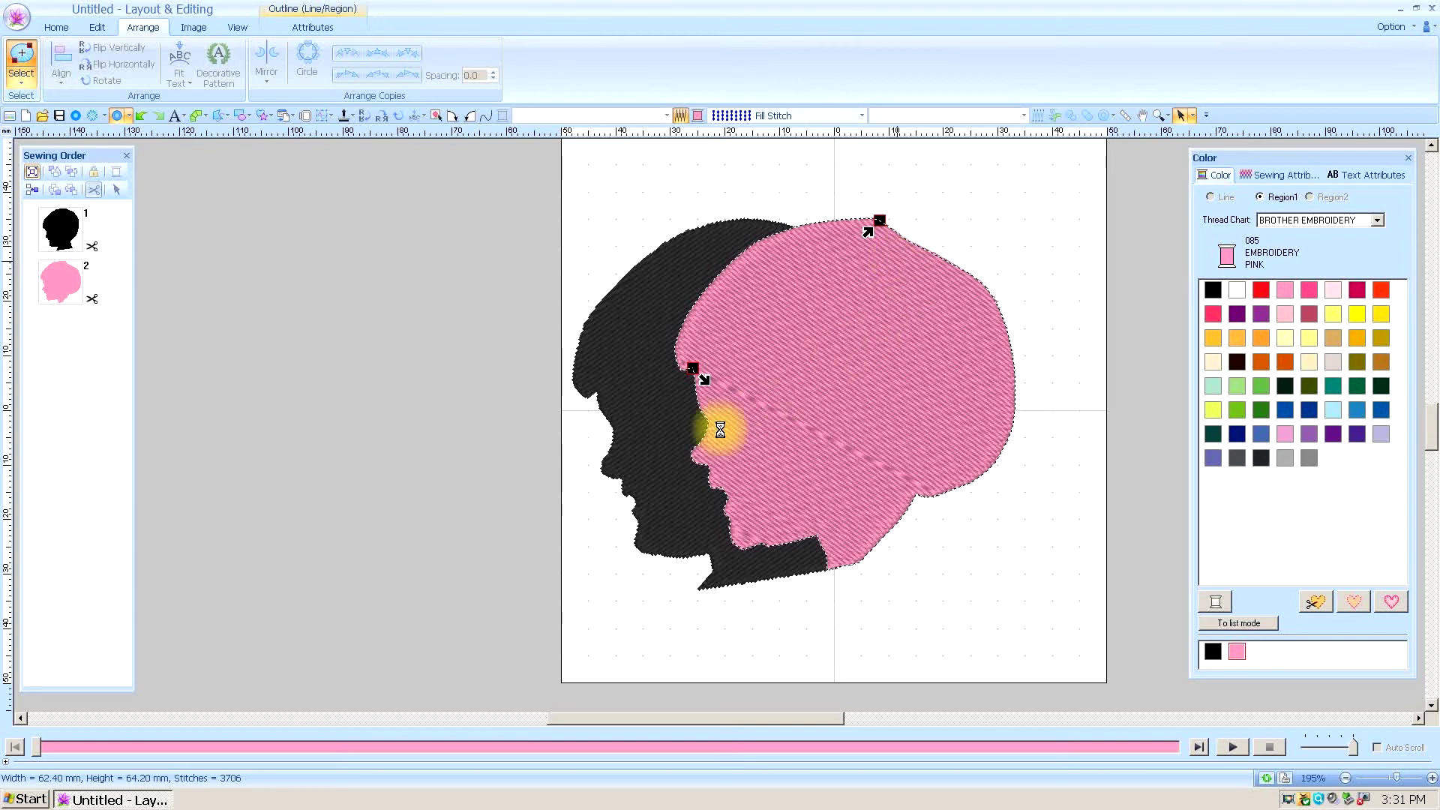
pyautogui.hotkey('ctrl', 'z')
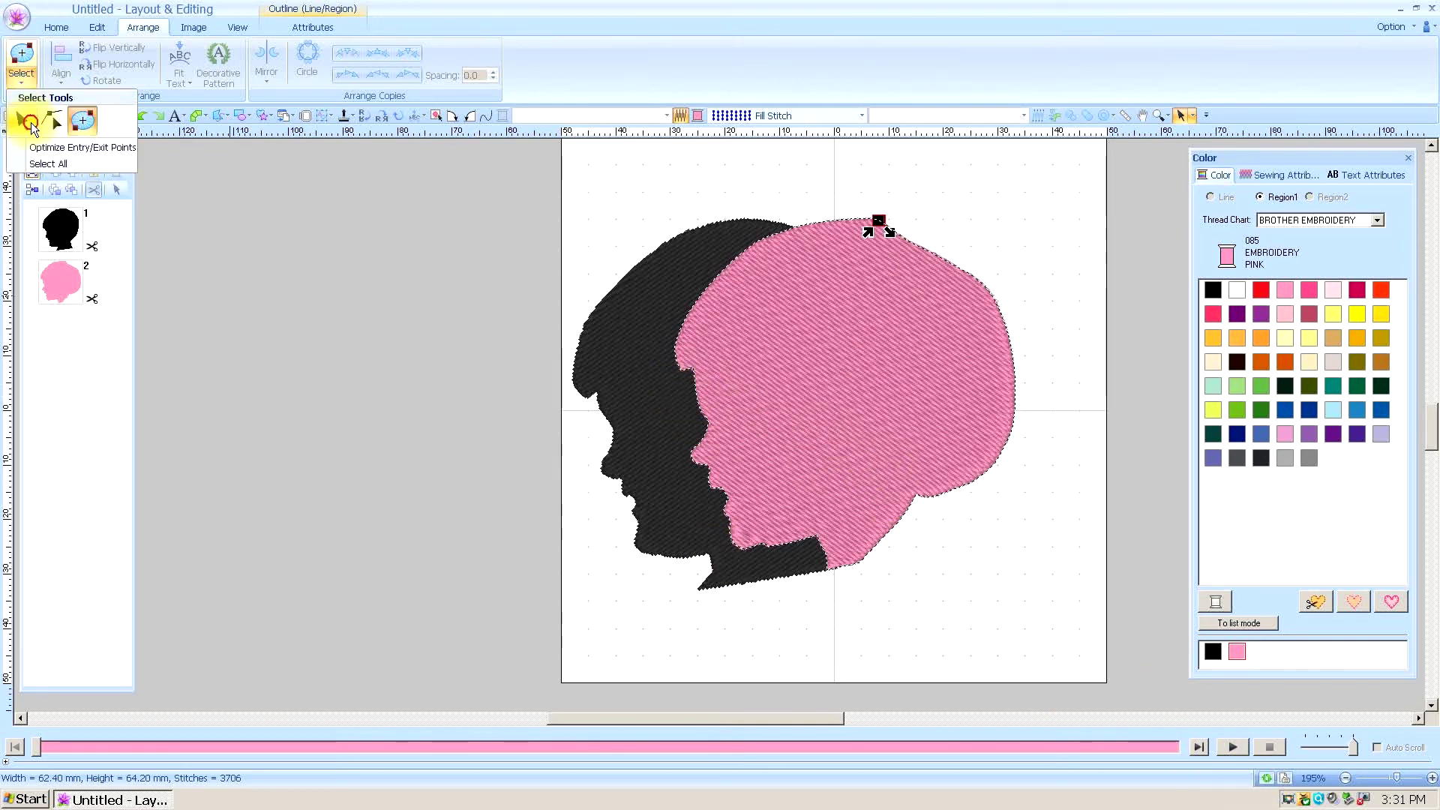
# Deselect the pink silhouette and play the stitch simulation of both silhouettes.
pyautogui.click(16, 54)
pyautogui.click(670, 195)
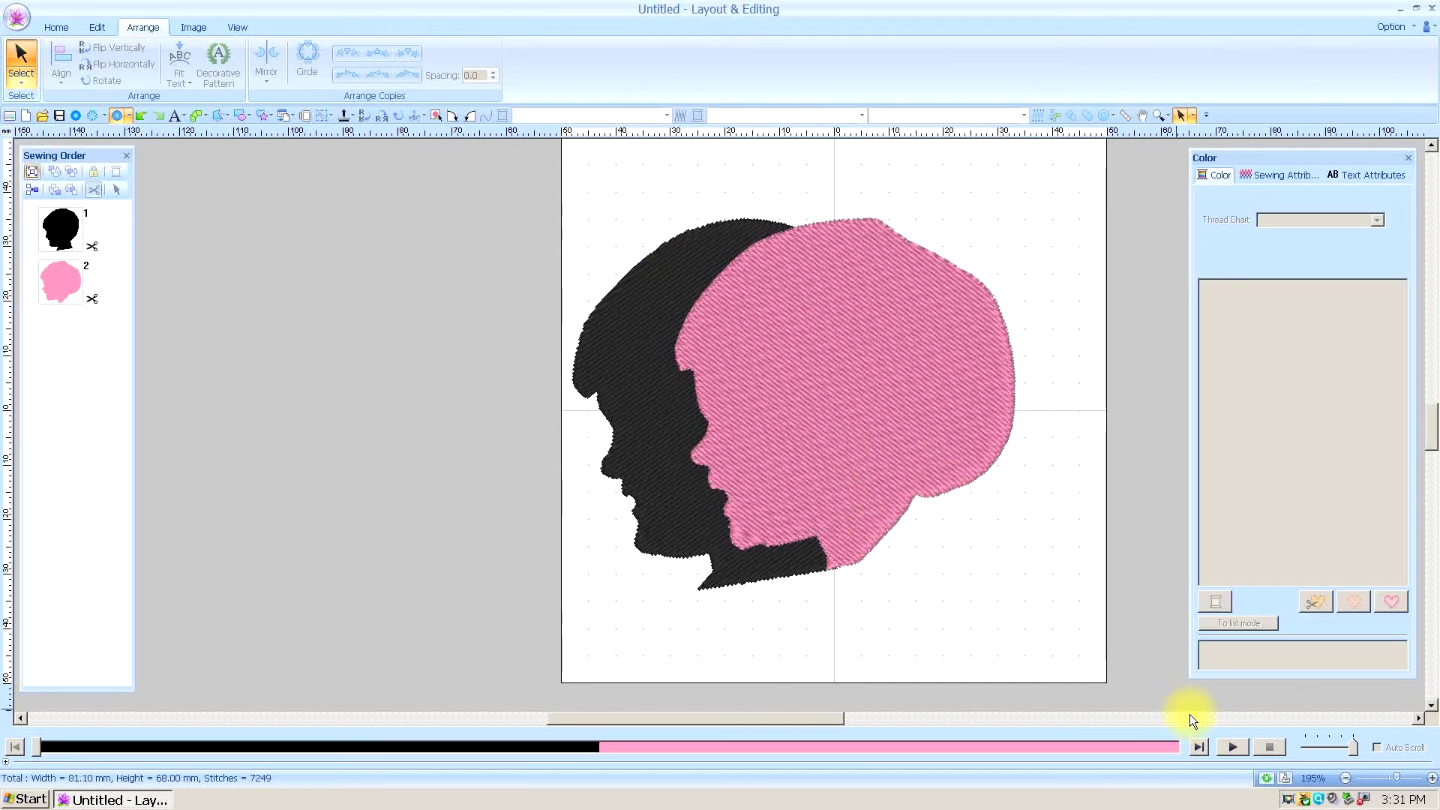
pyautogui.click(1239, 749)
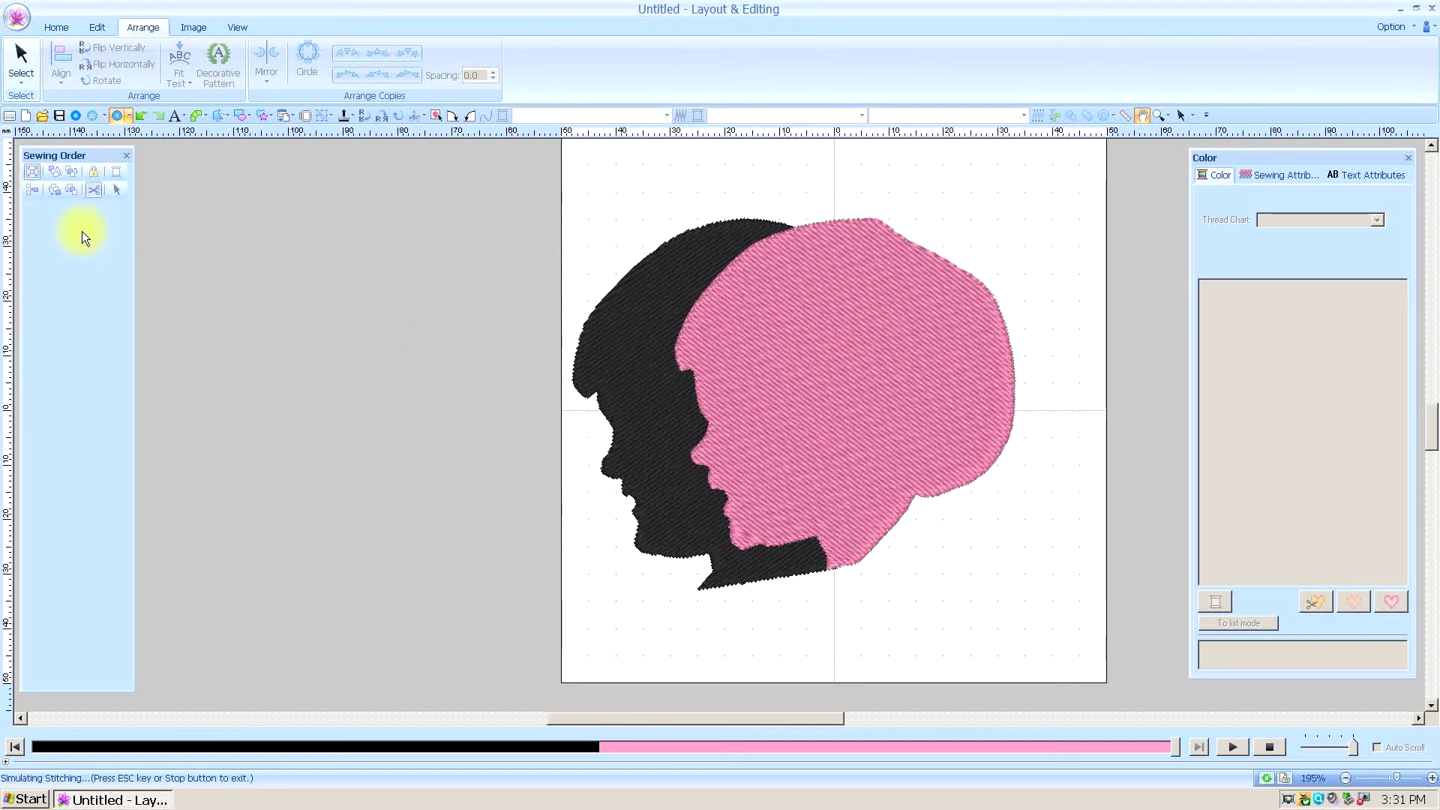
pyautogui.click(182, 124)
# Apply Remove Overlap to both heads, trimming the black silhouette to 48.30 × 68.00 mm, then replay the stitching.
pyautogui.click(1014, 228)
pyautogui.click(840, 386)
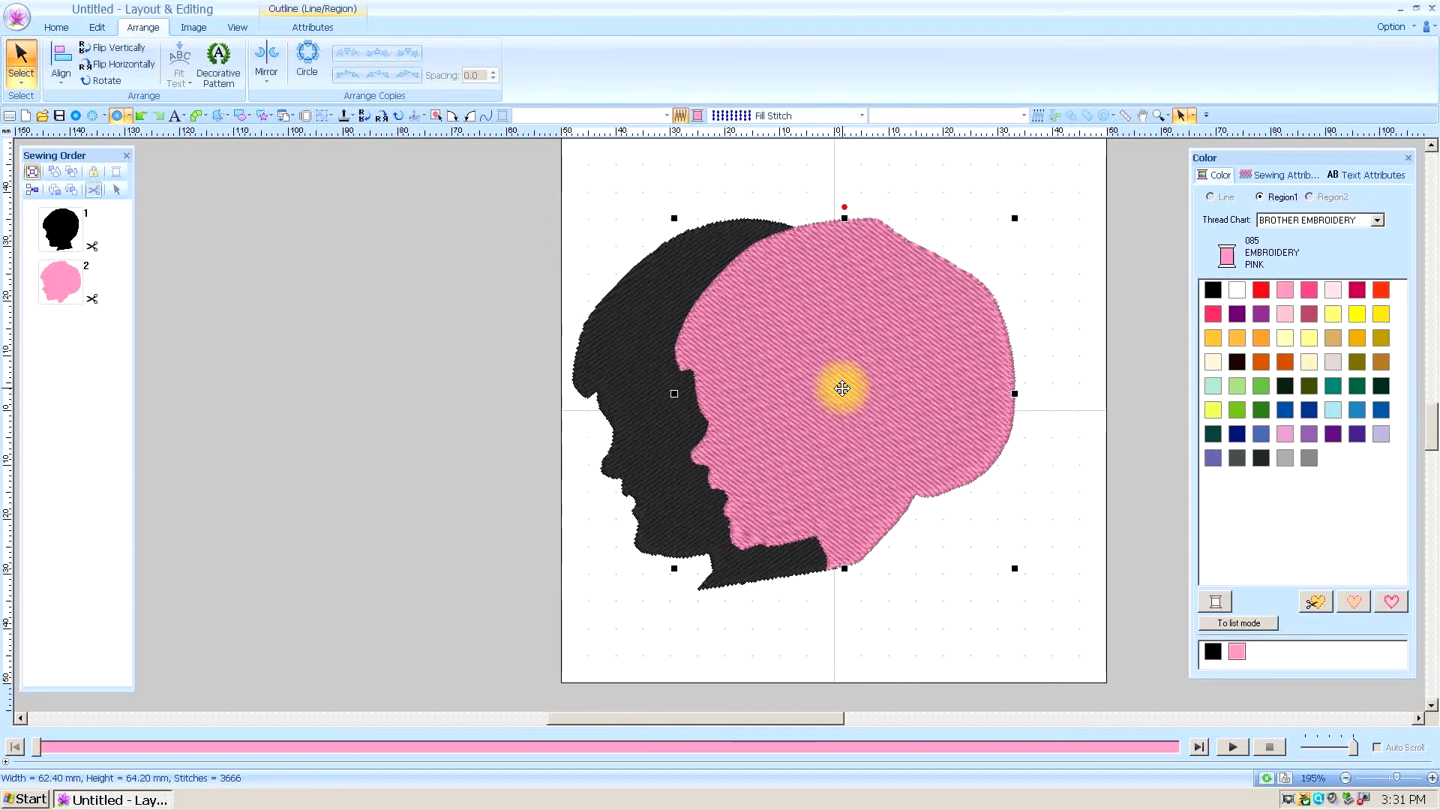
pyautogui.keyDown('ctrl'); pyautogui.click(611, 335); pyautogui.keyUp('ctrl')
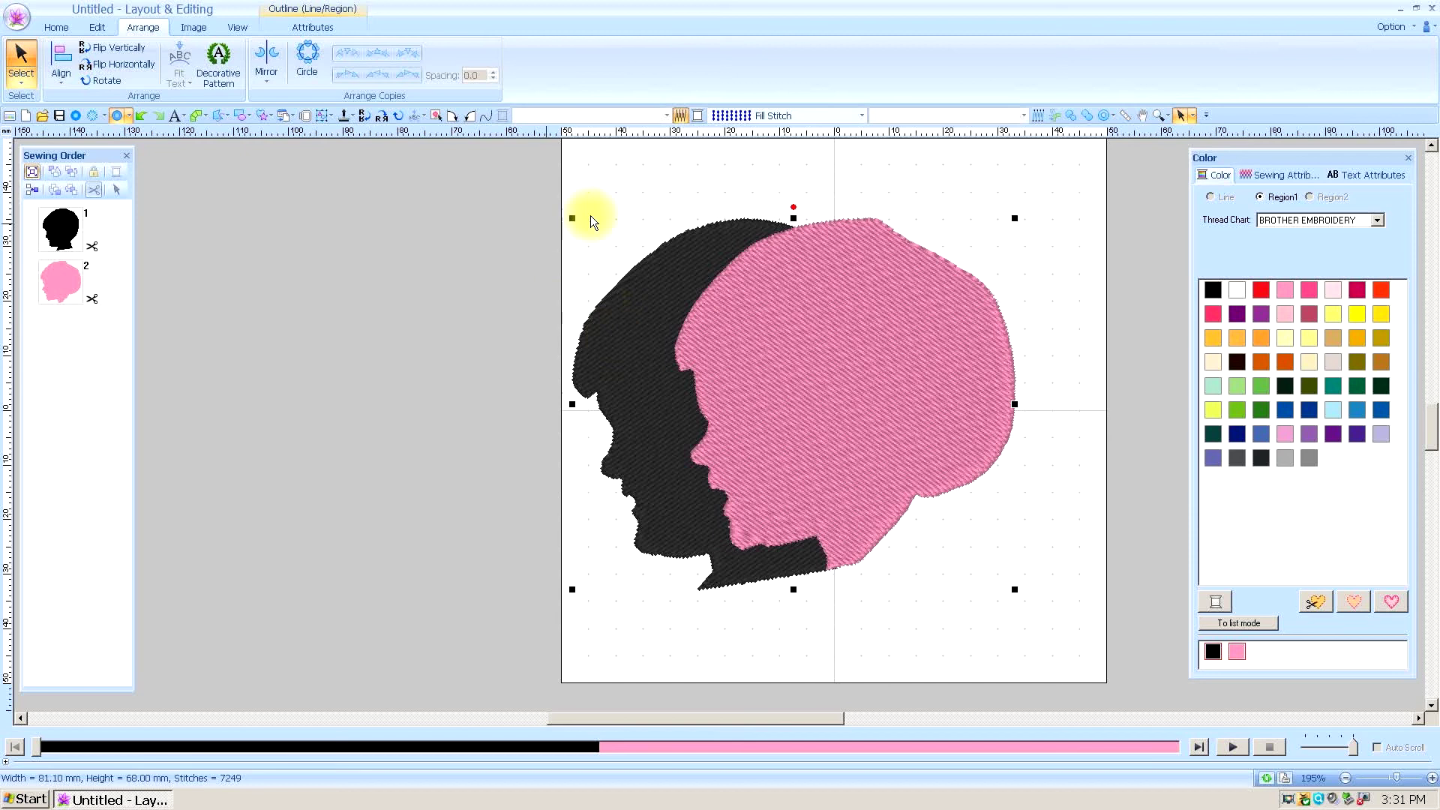
pyautogui.click(96, 28)
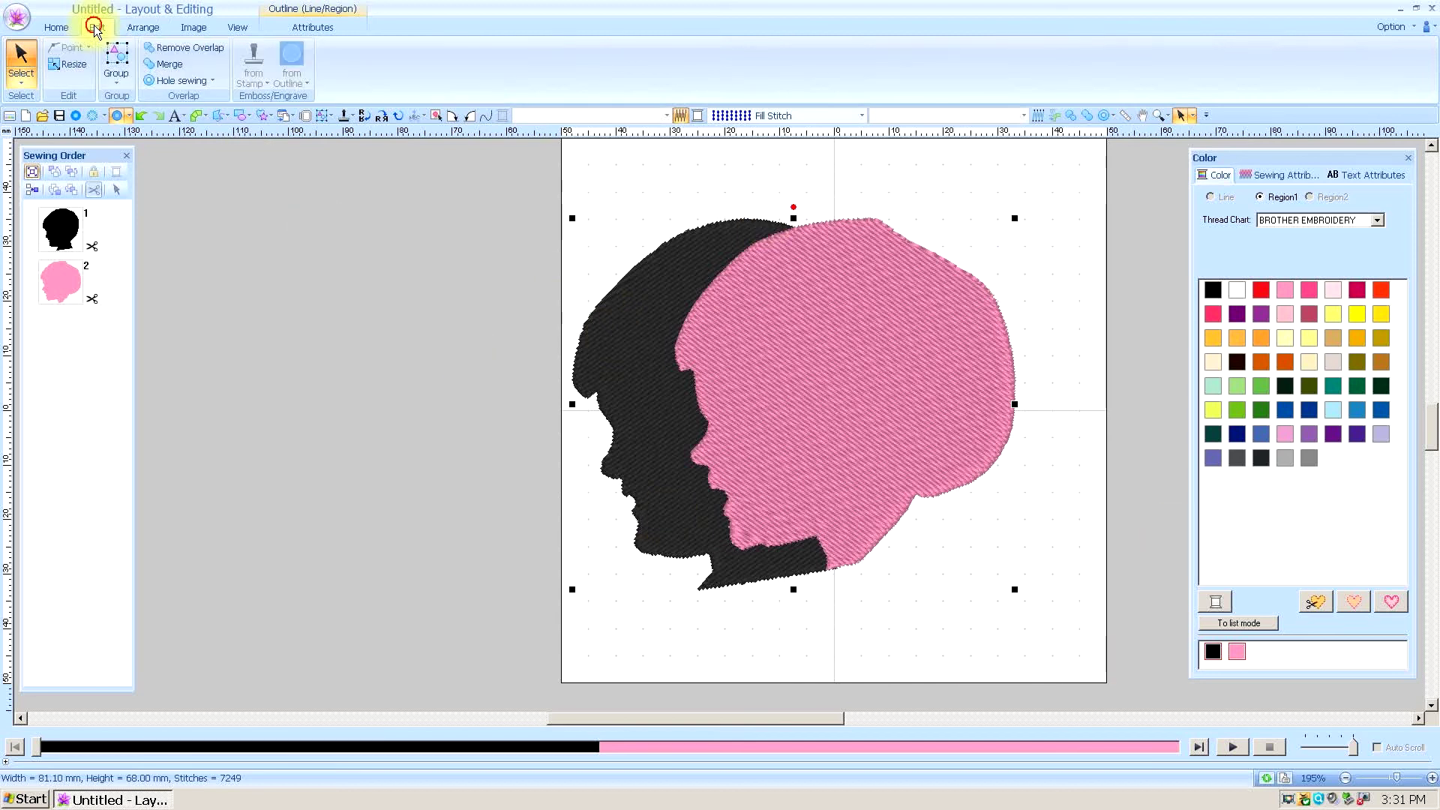
pyautogui.click(188, 48)
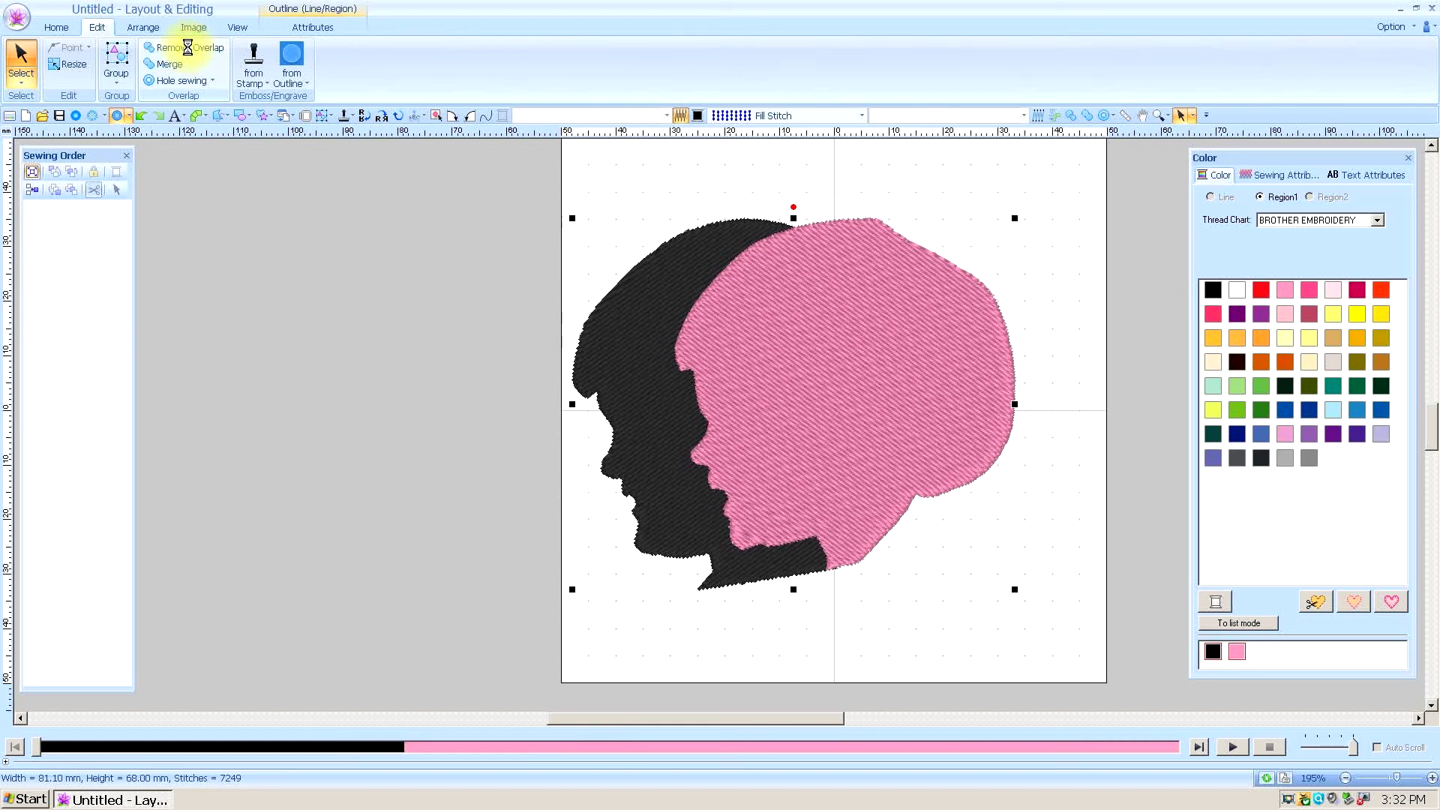
pyautogui.click(1051, 516)
pyautogui.click(1234, 746)
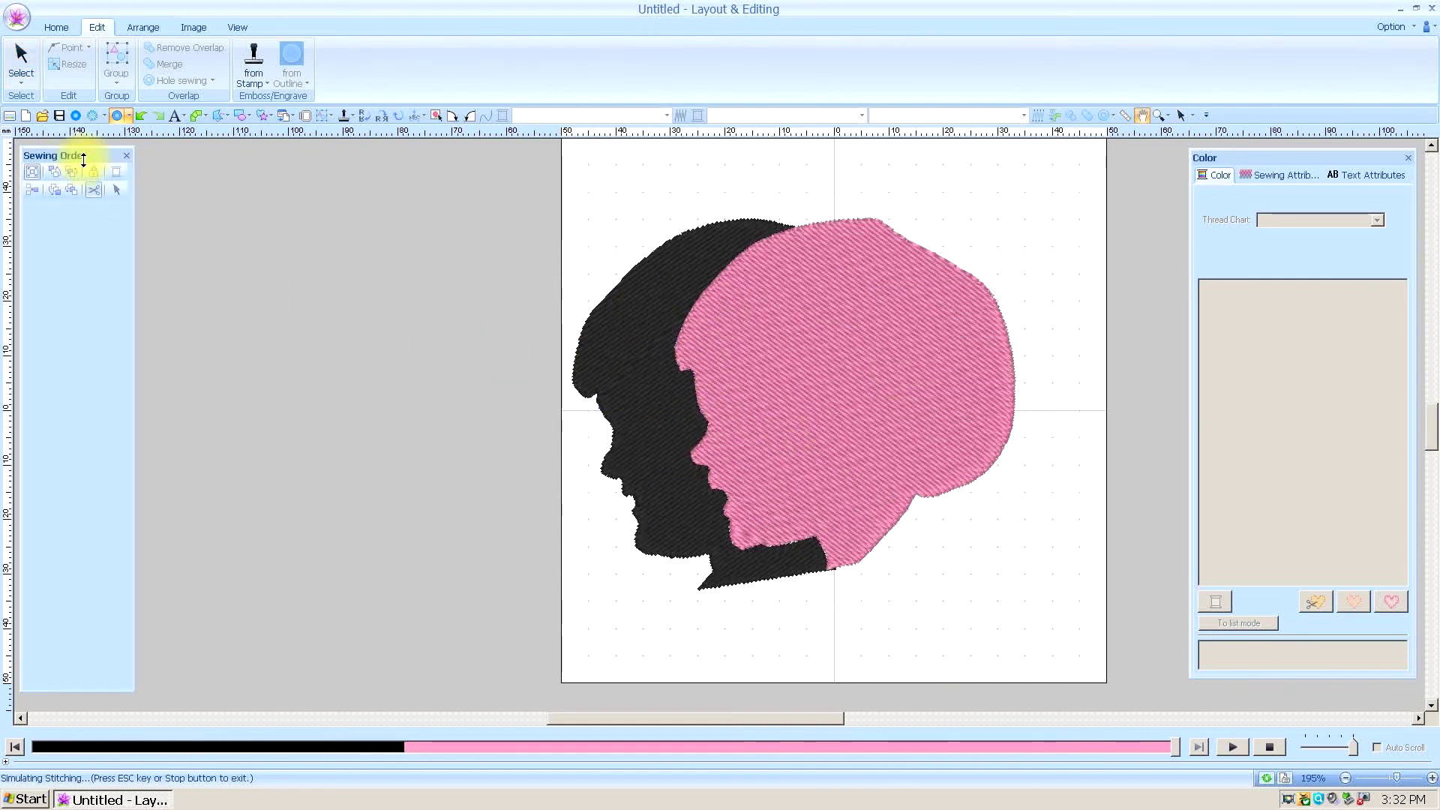
# Undo the overlap removal, try Merge on both heads, then undo it to keep two separate heads.
pyautogui.click(142, 115)
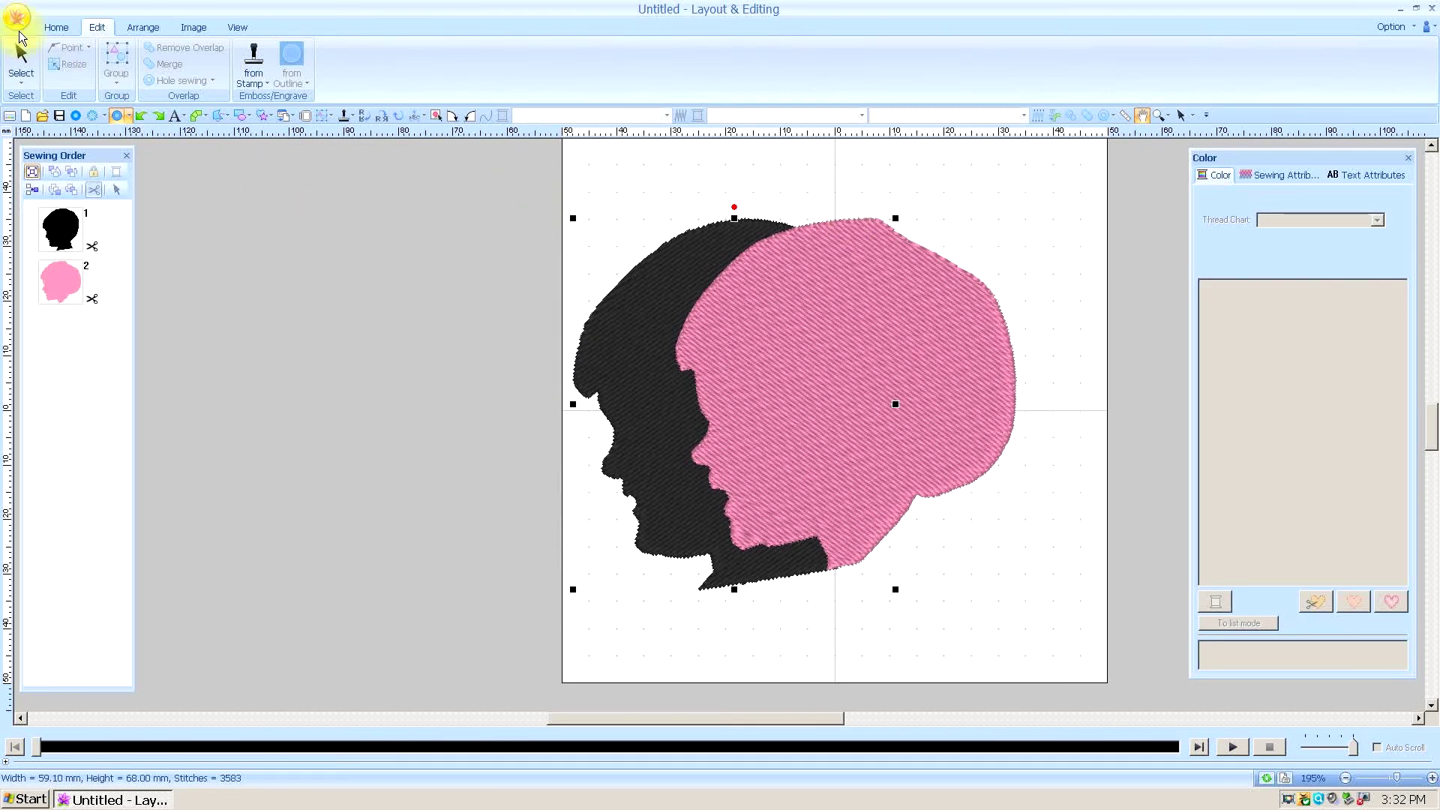
pyautogui.click(26, 60)
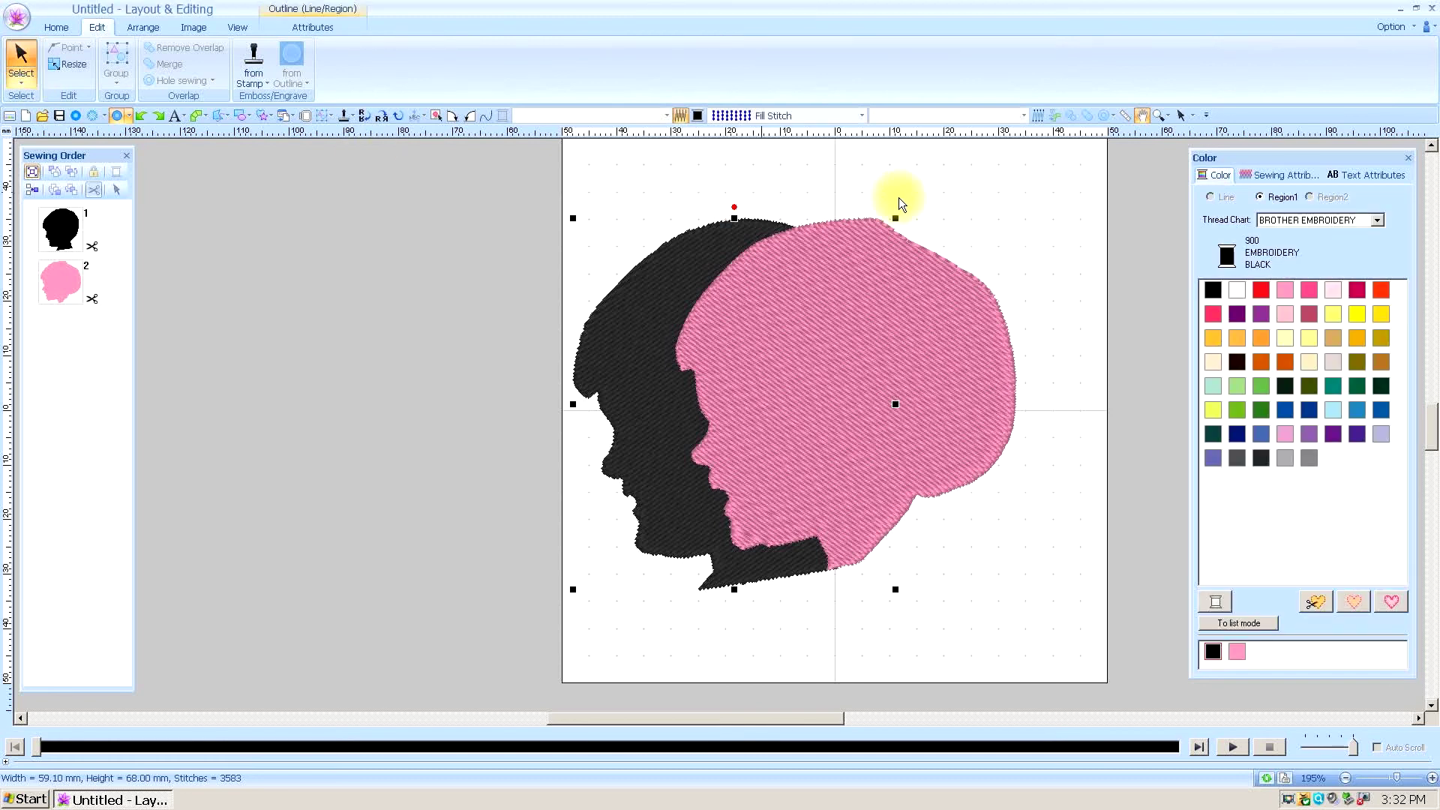
pyautogui.click(1032, 199)
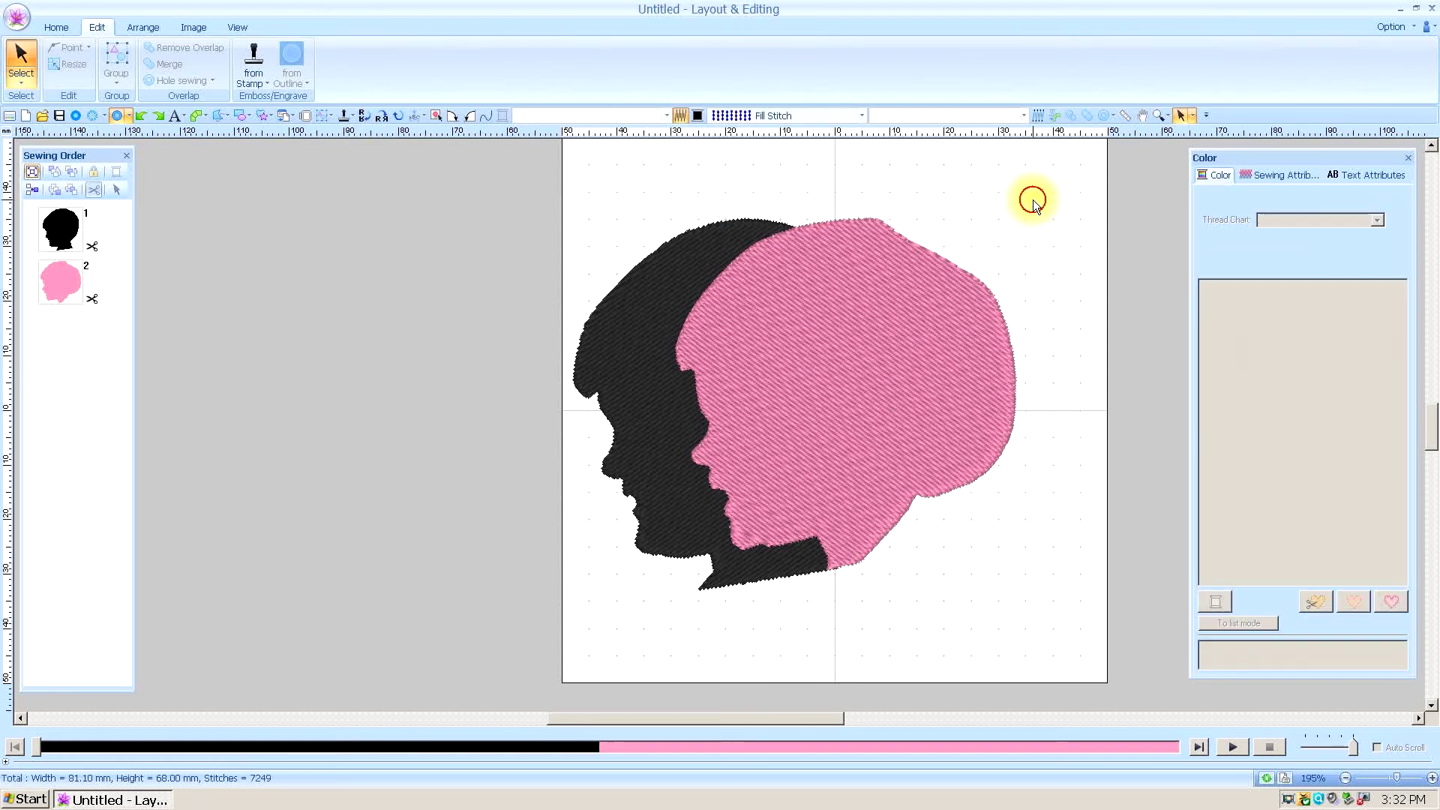
pyautogui.click(865, 358)
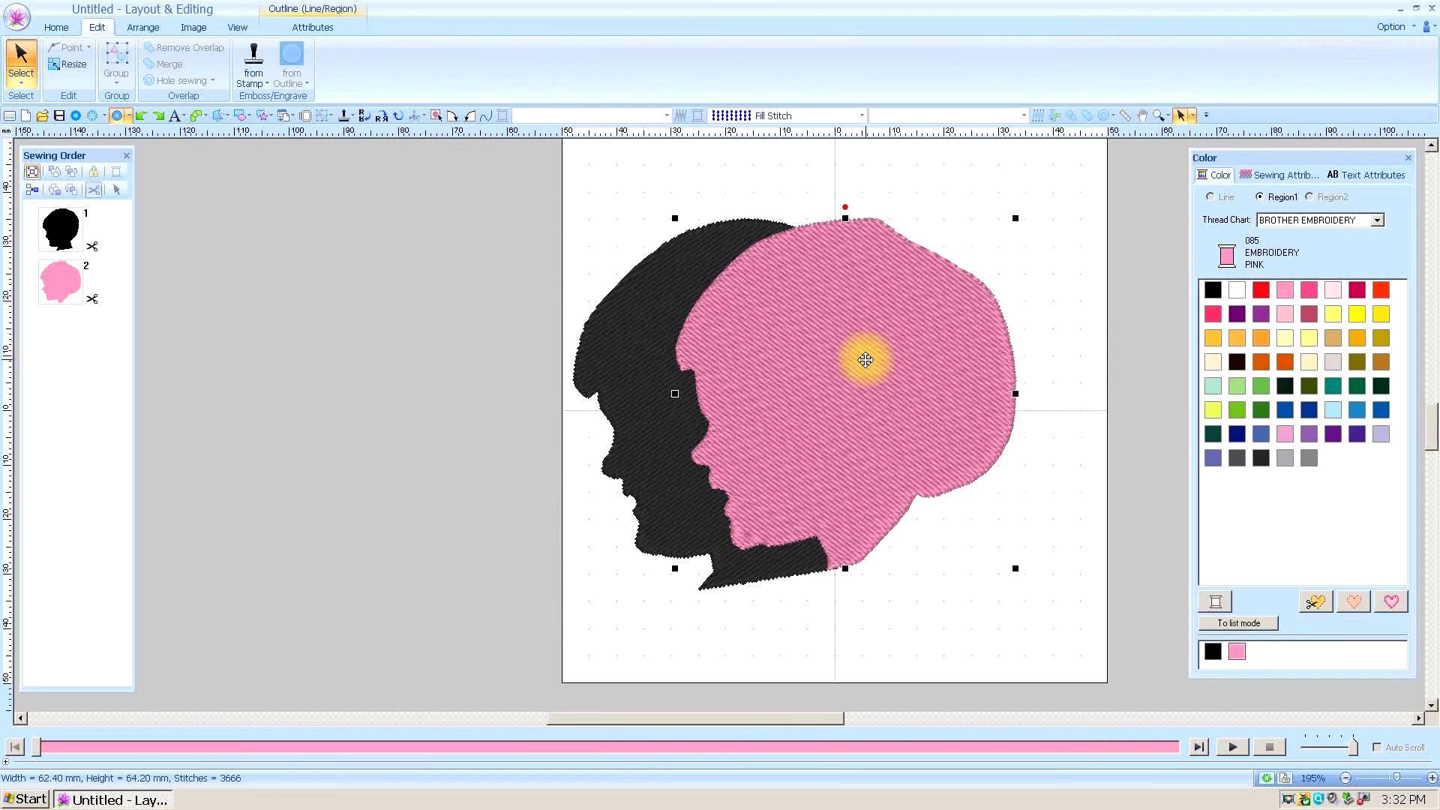
pyautogui.keyDown('ctrl'); pyautogui.click(618, 339); pyautogui.keyUp('ctrl')
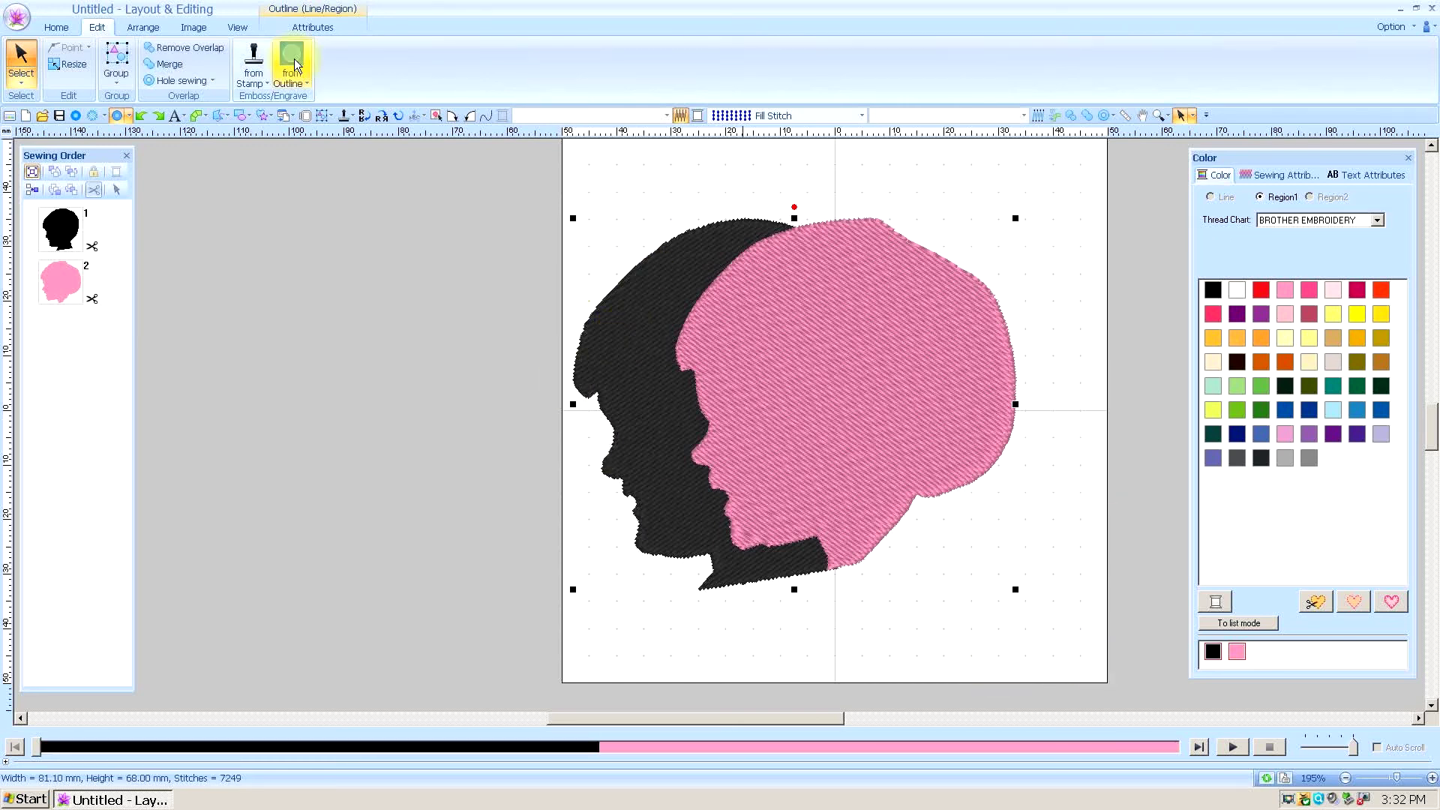
pyautogui.click(168, 66)
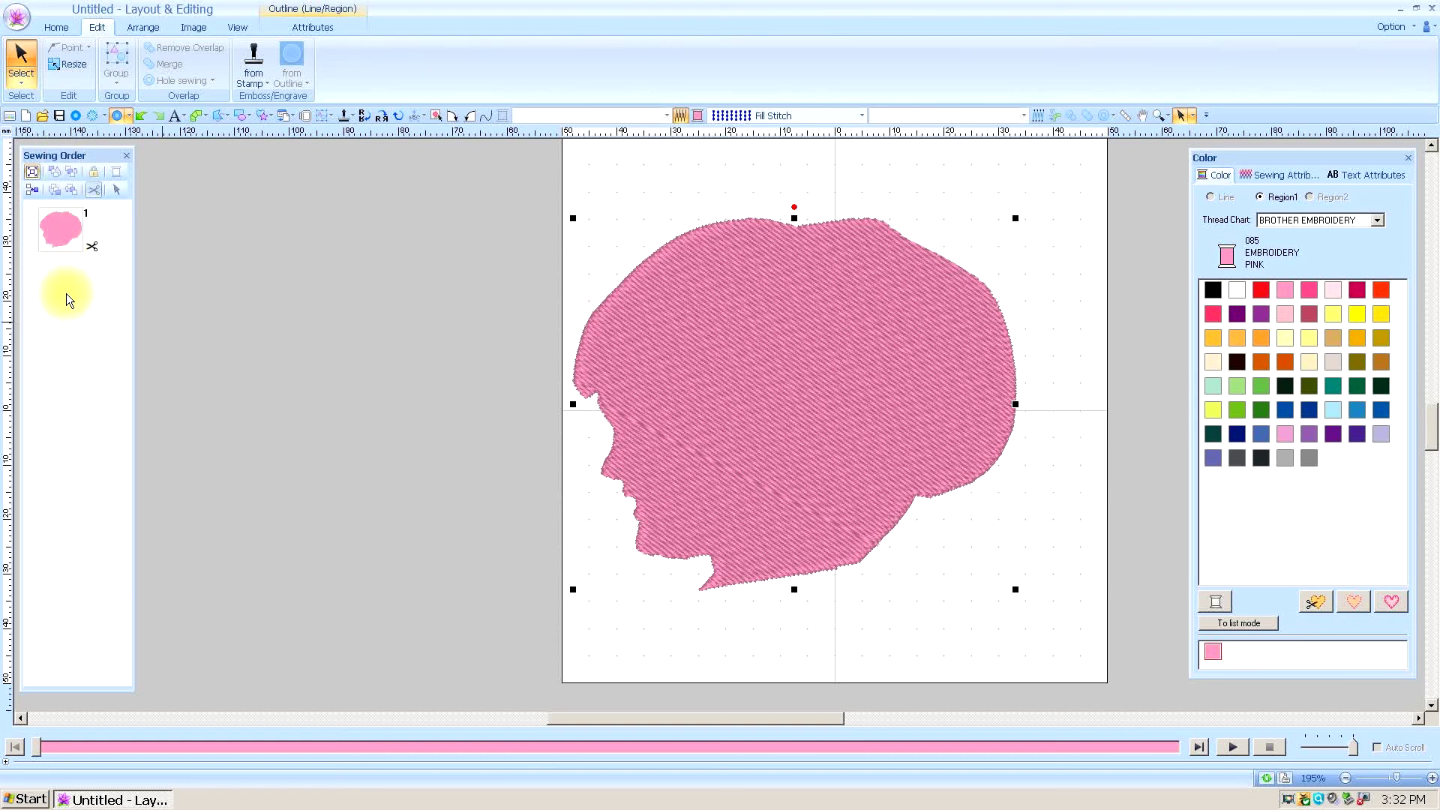
pyautogui.click(141, 115)
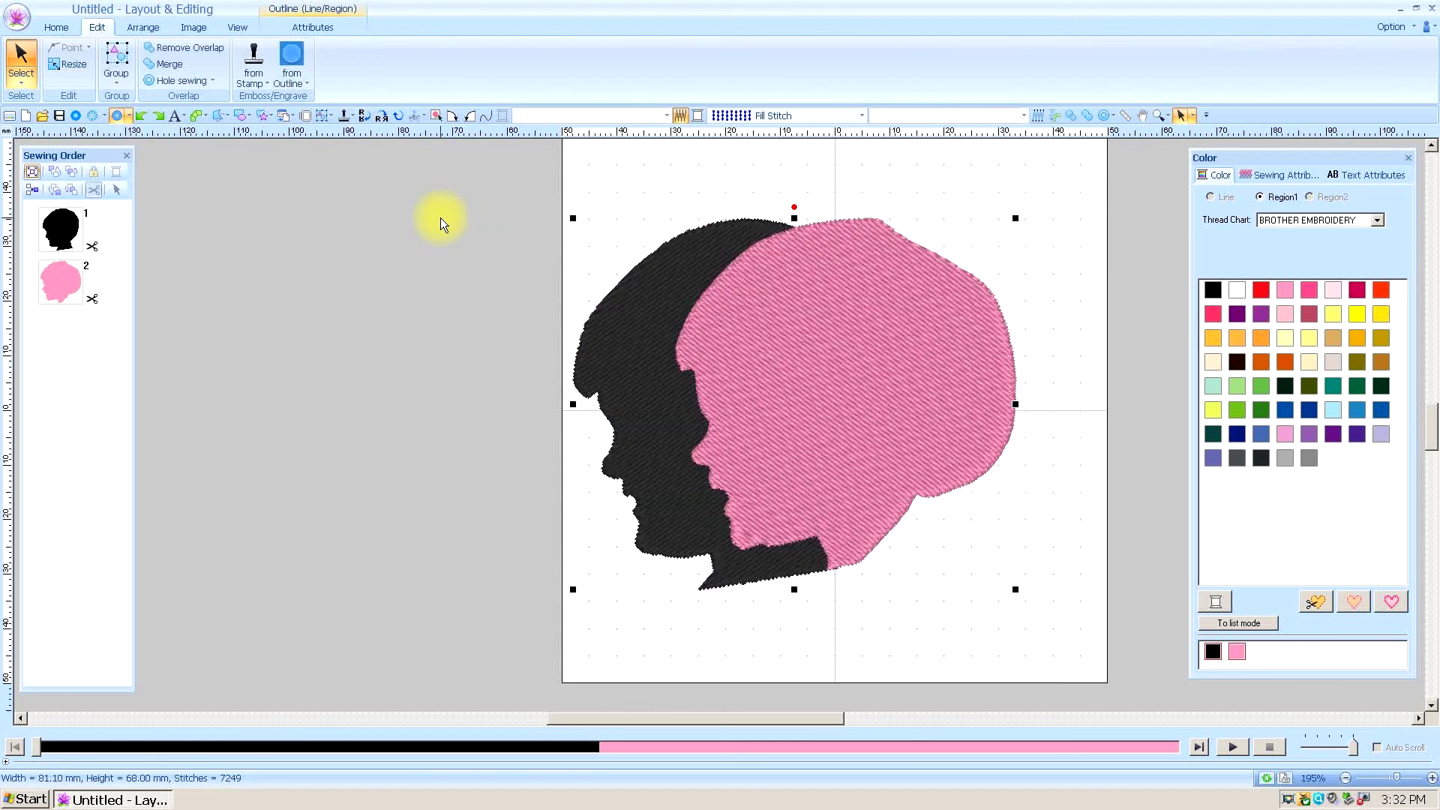
pyautogui.click(445, 219)
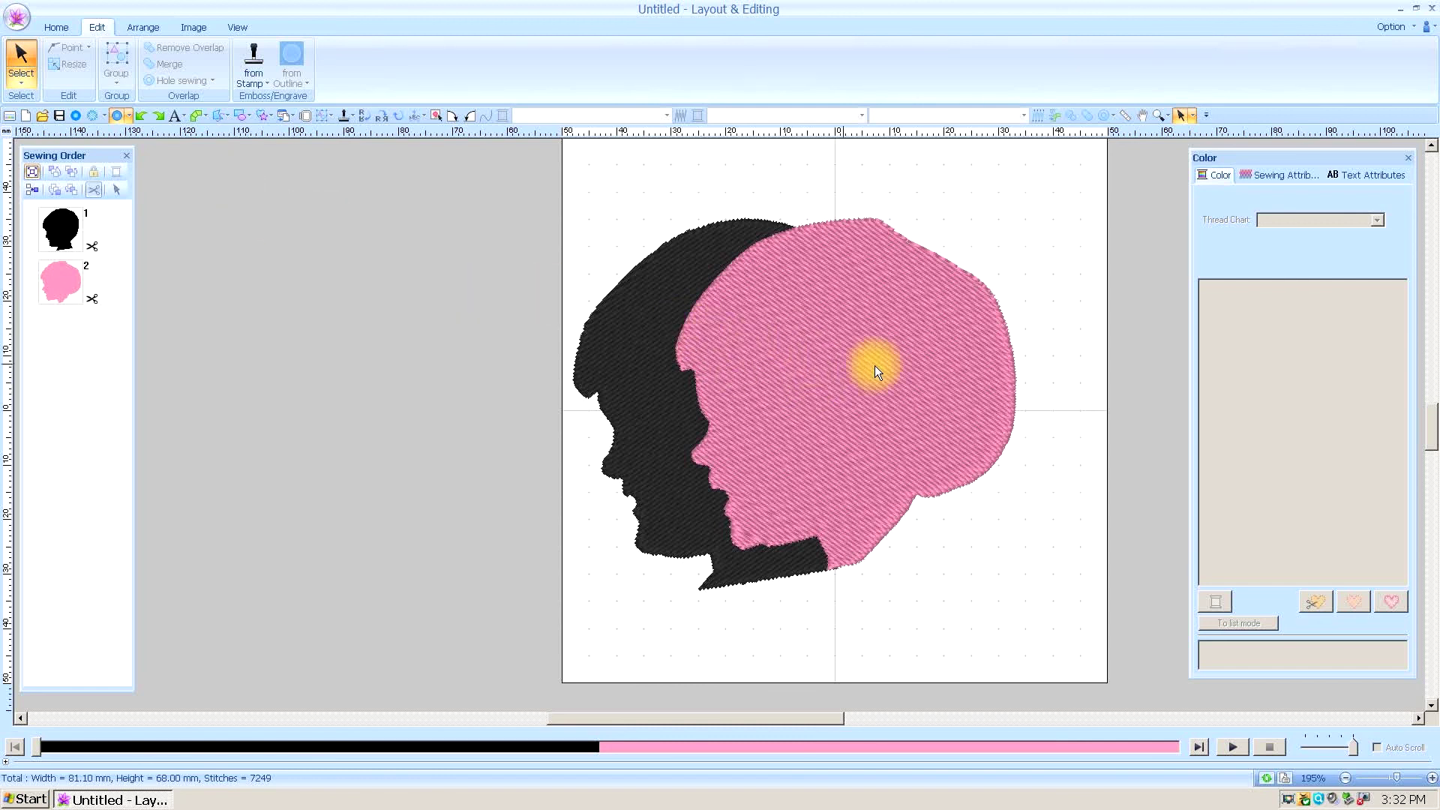
pyautogui.click(817, 385)
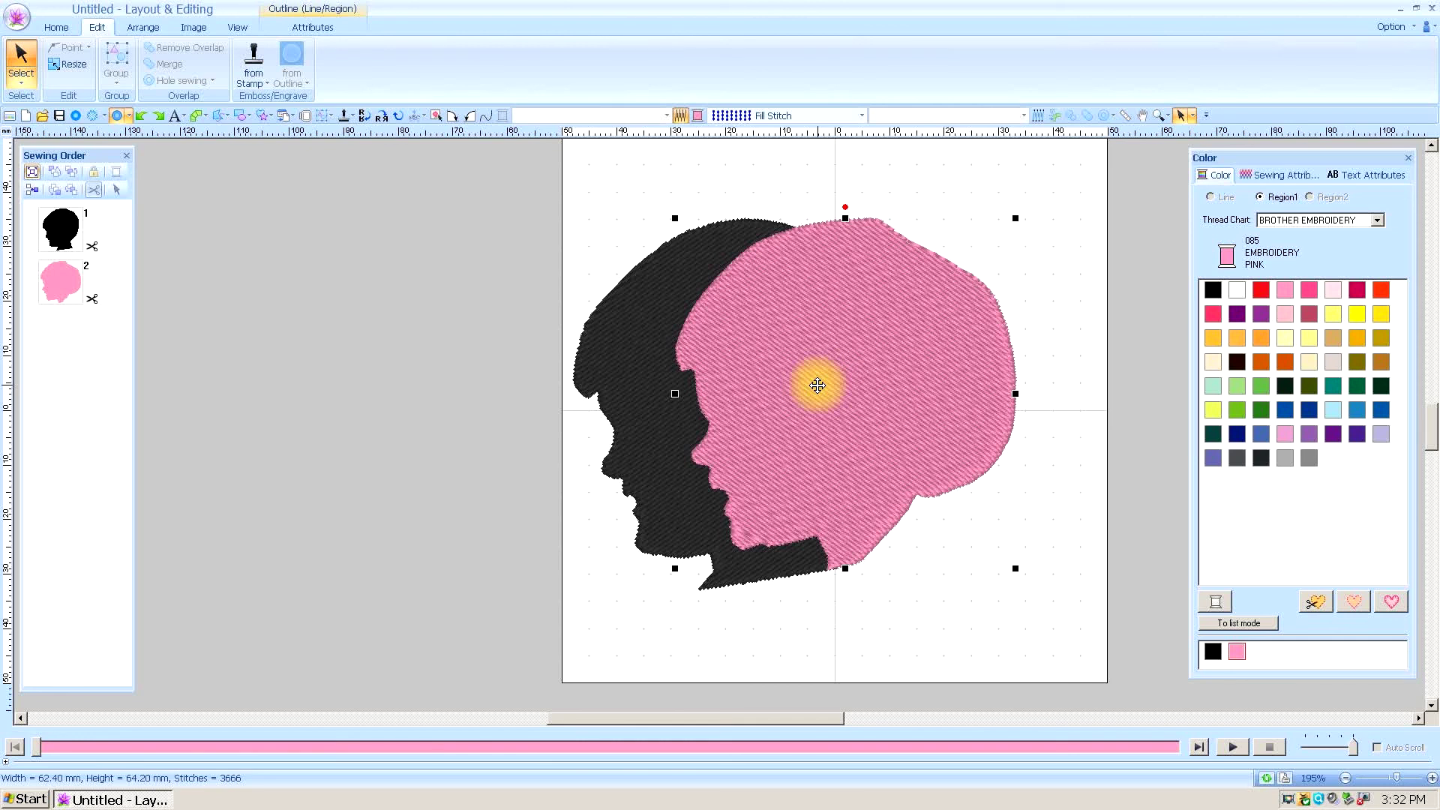
pyautogui.keyDown('ctrl'); pyautogui.click(611, 353); pyautogui.keyUp('ctrl')
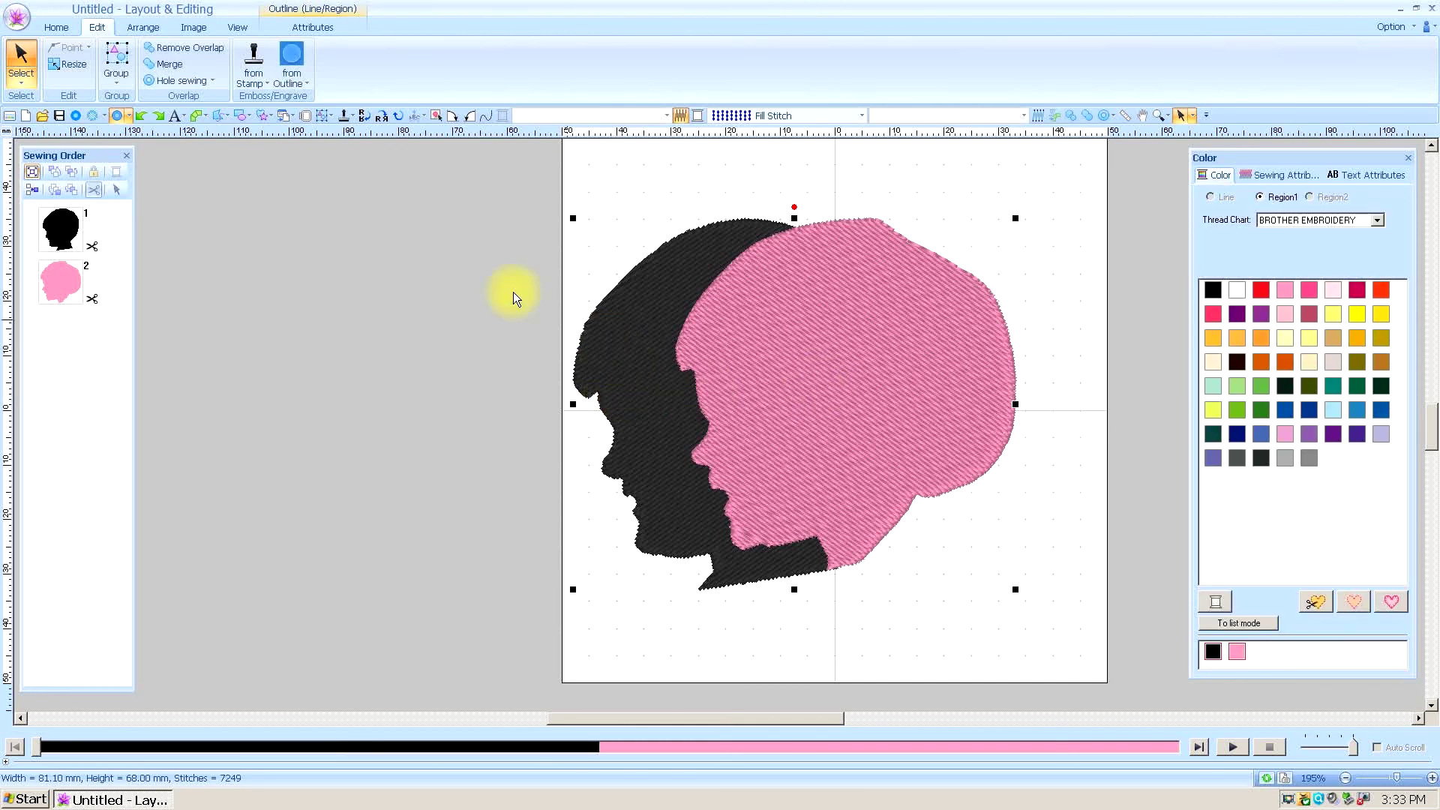
pyautogui.click(182, 79)
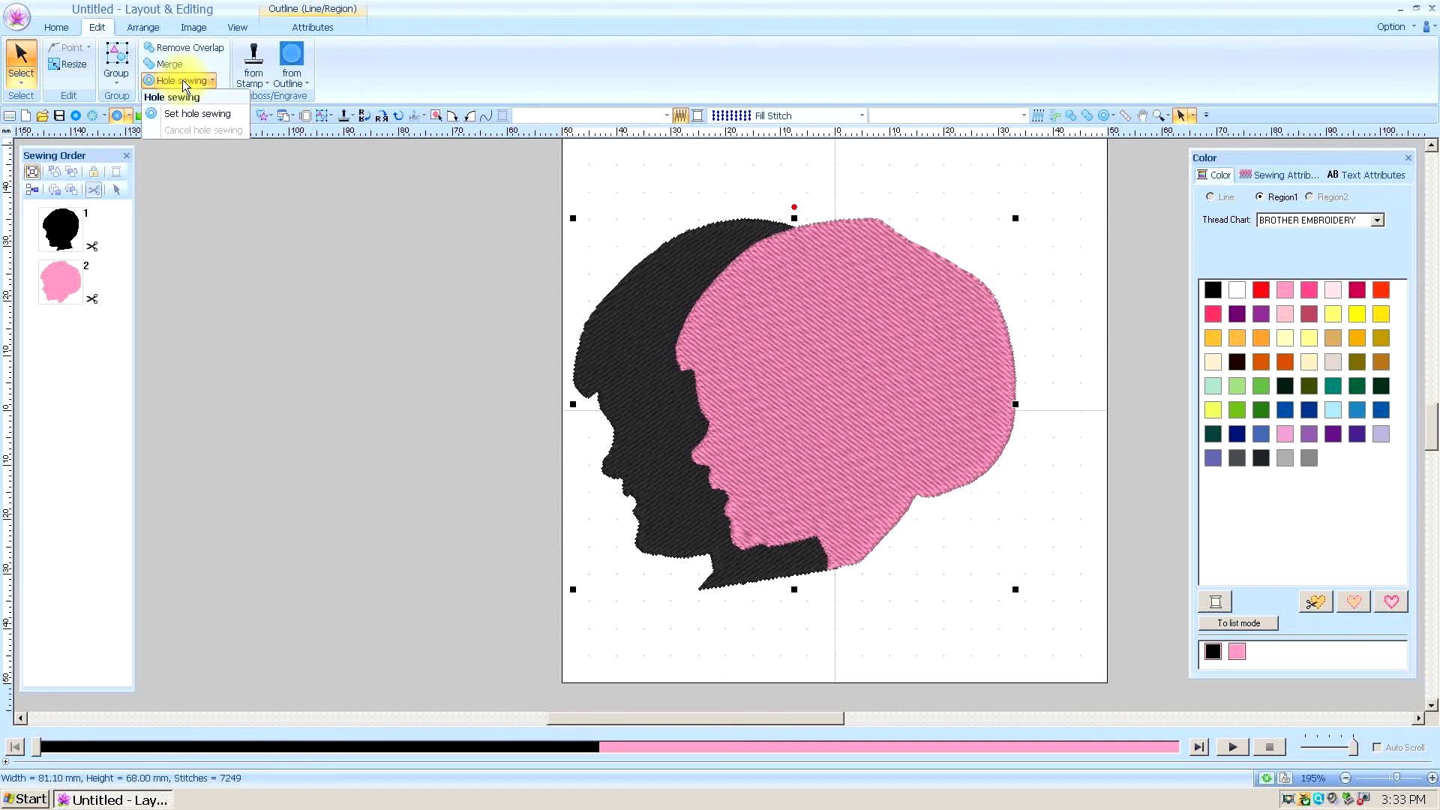
pyautogui.click(201, 113)
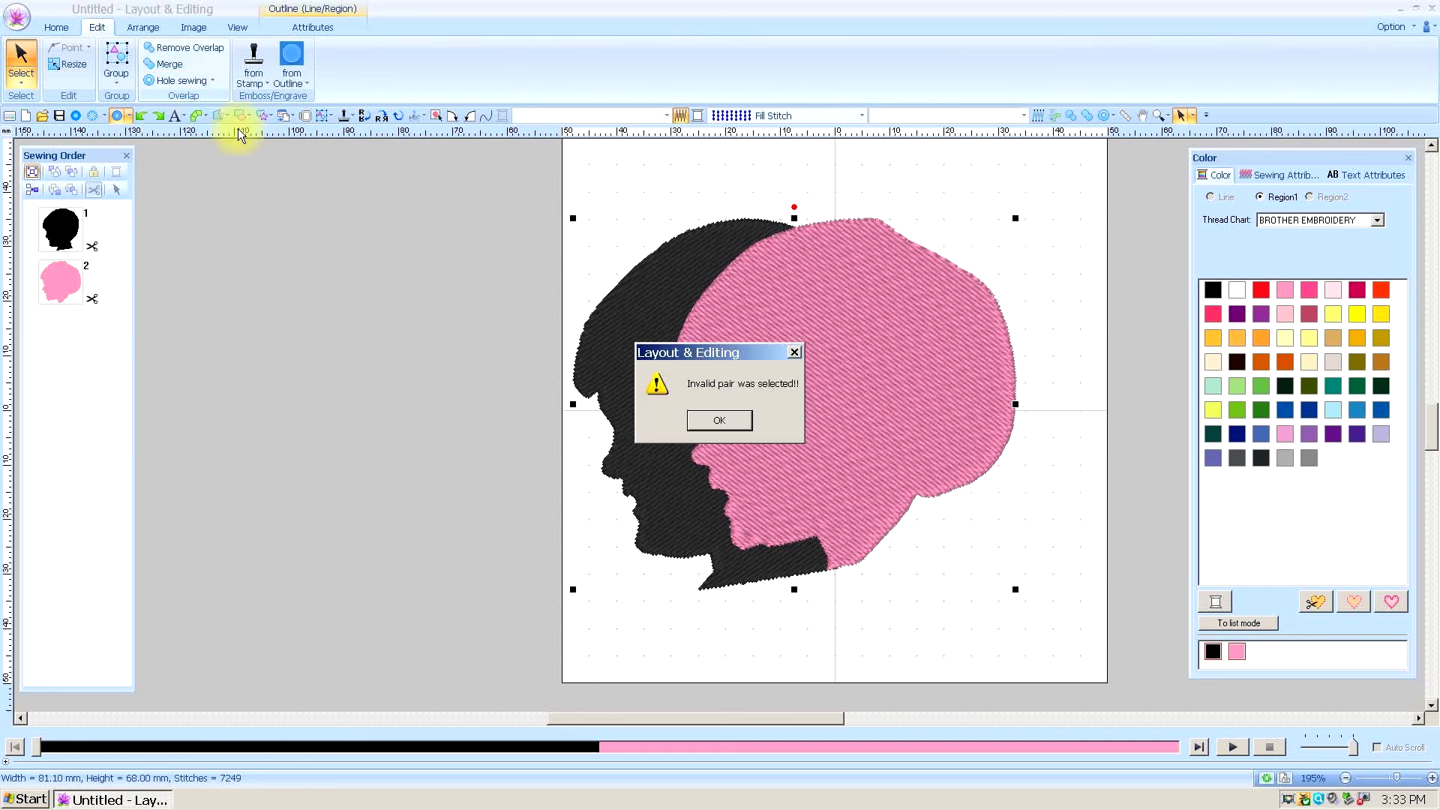
pyautogui.click(725, 421)
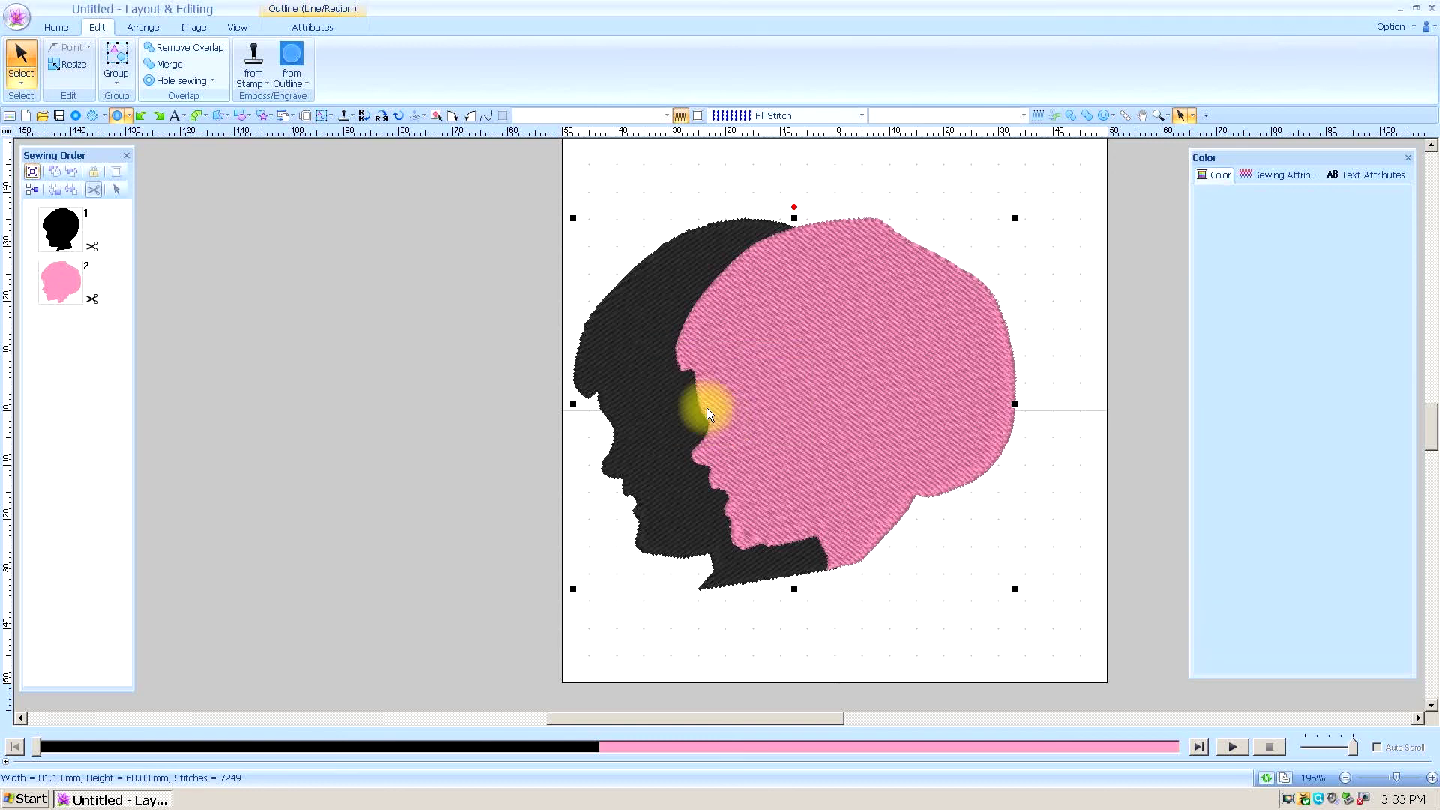
pyautogui.click(655, 170)
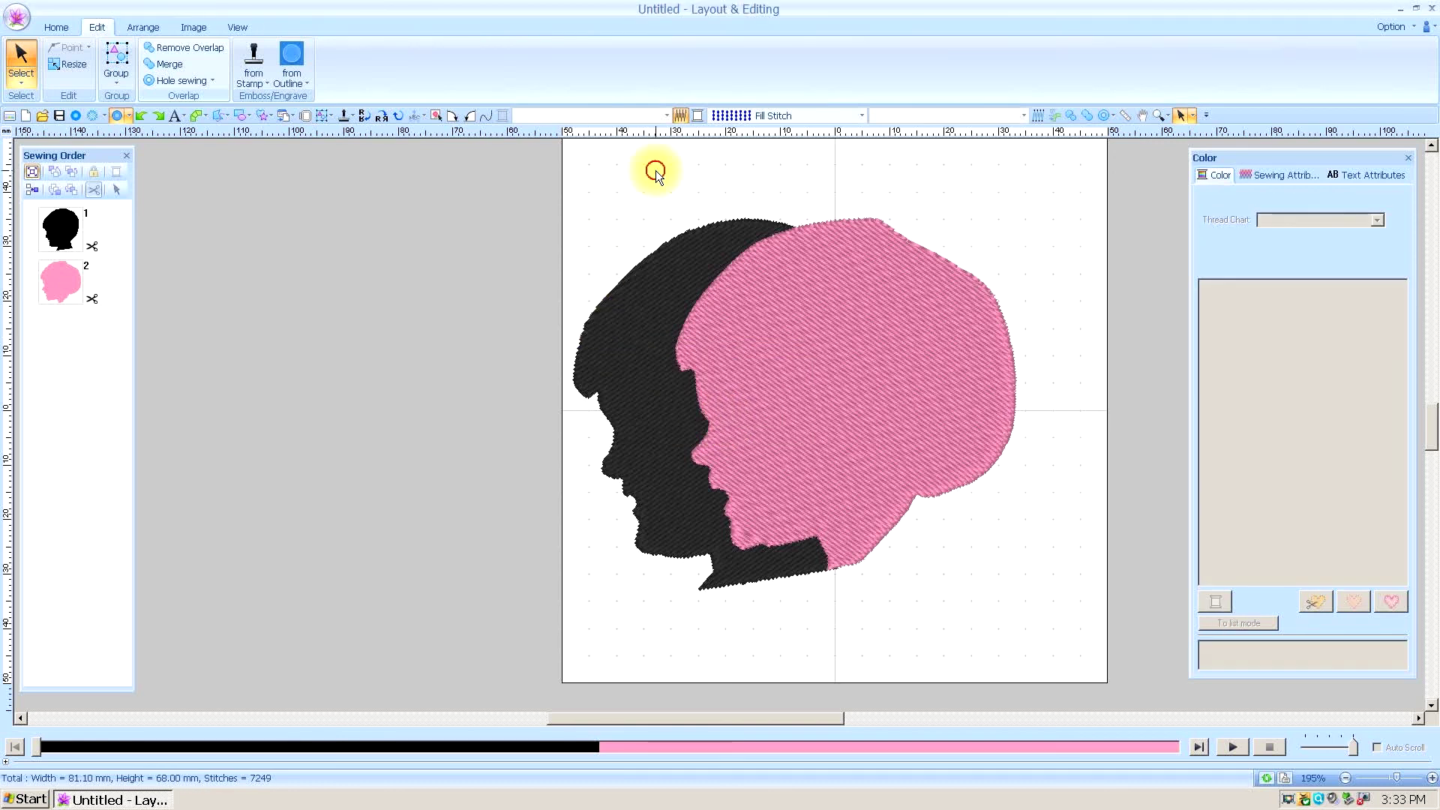
pyautogui.click(844, 357)
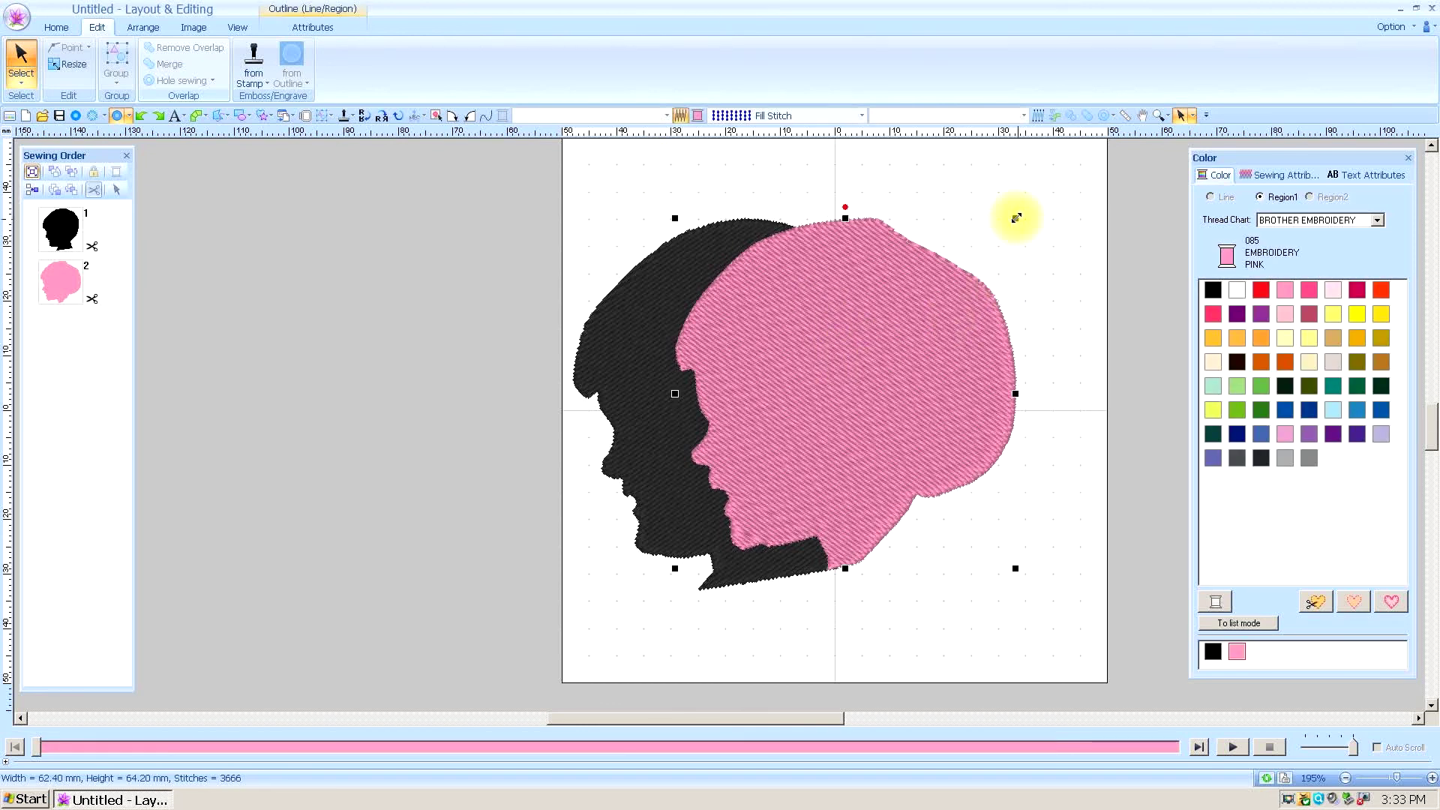
# Shrink the pink head to about 40 mm and move it inside the black silhouette.
pyautogui.moveTo(1015, 218); pyautogui.dragTo(892, 330)
pyautogui.moveTo(797, 436); pyautogui.dragTo(759, 384)
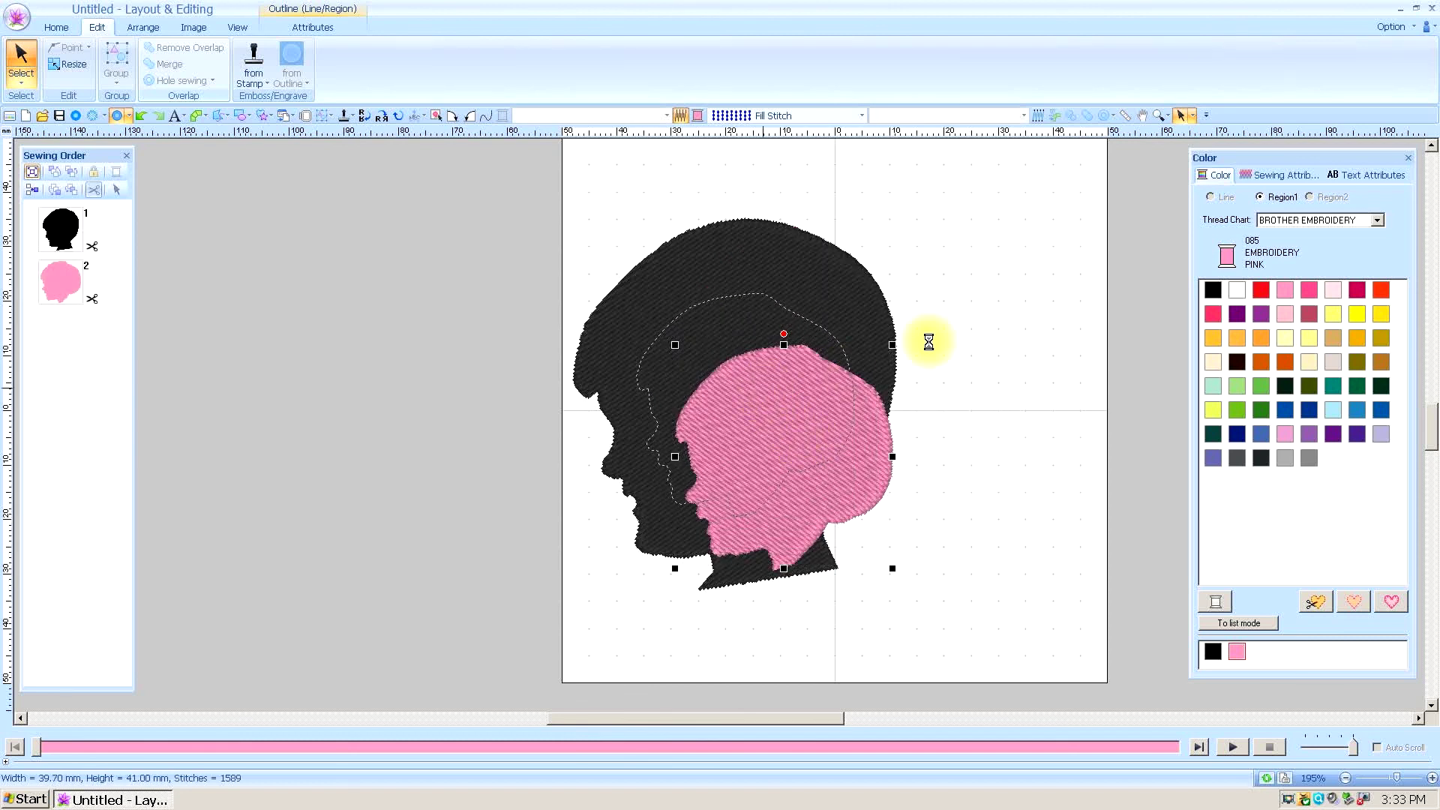
pyautogui.click(1014, 303)
# Set hole sewing on the pink and black heads, giving 4124 stitches, and replay the simulation.
pyautogui.click(731, 389)
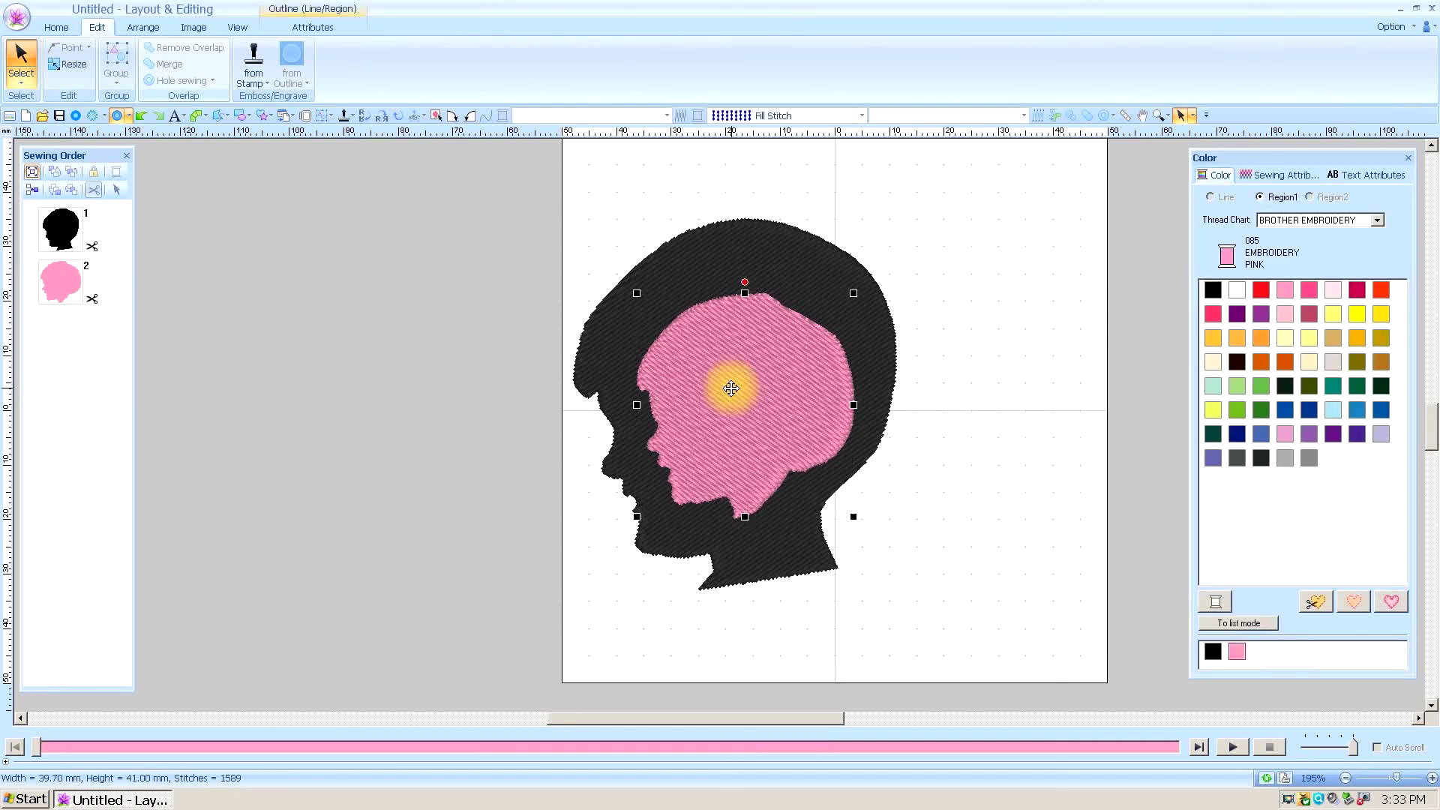
pyautogui.click(713, 250)
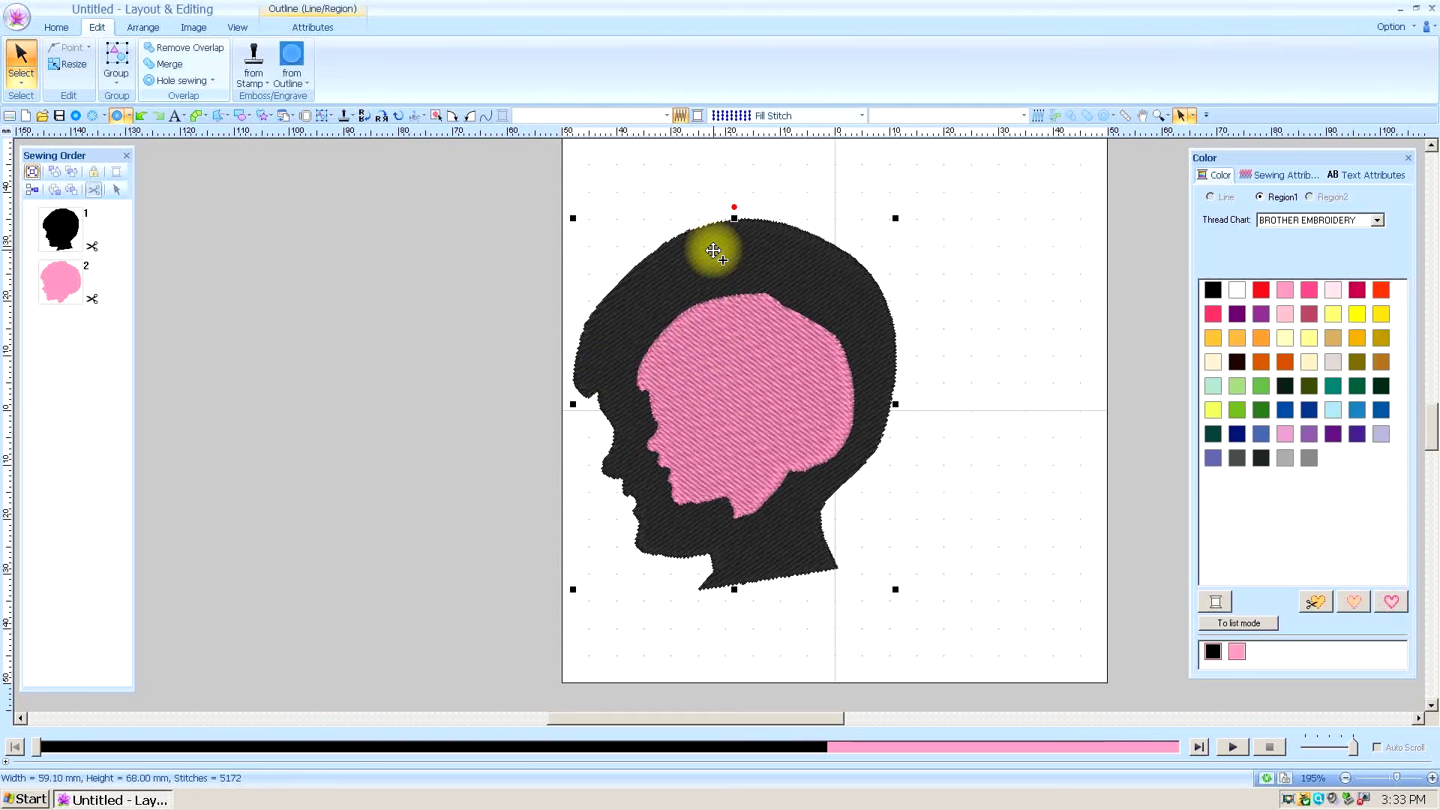
pyautogui.click(191, 79)
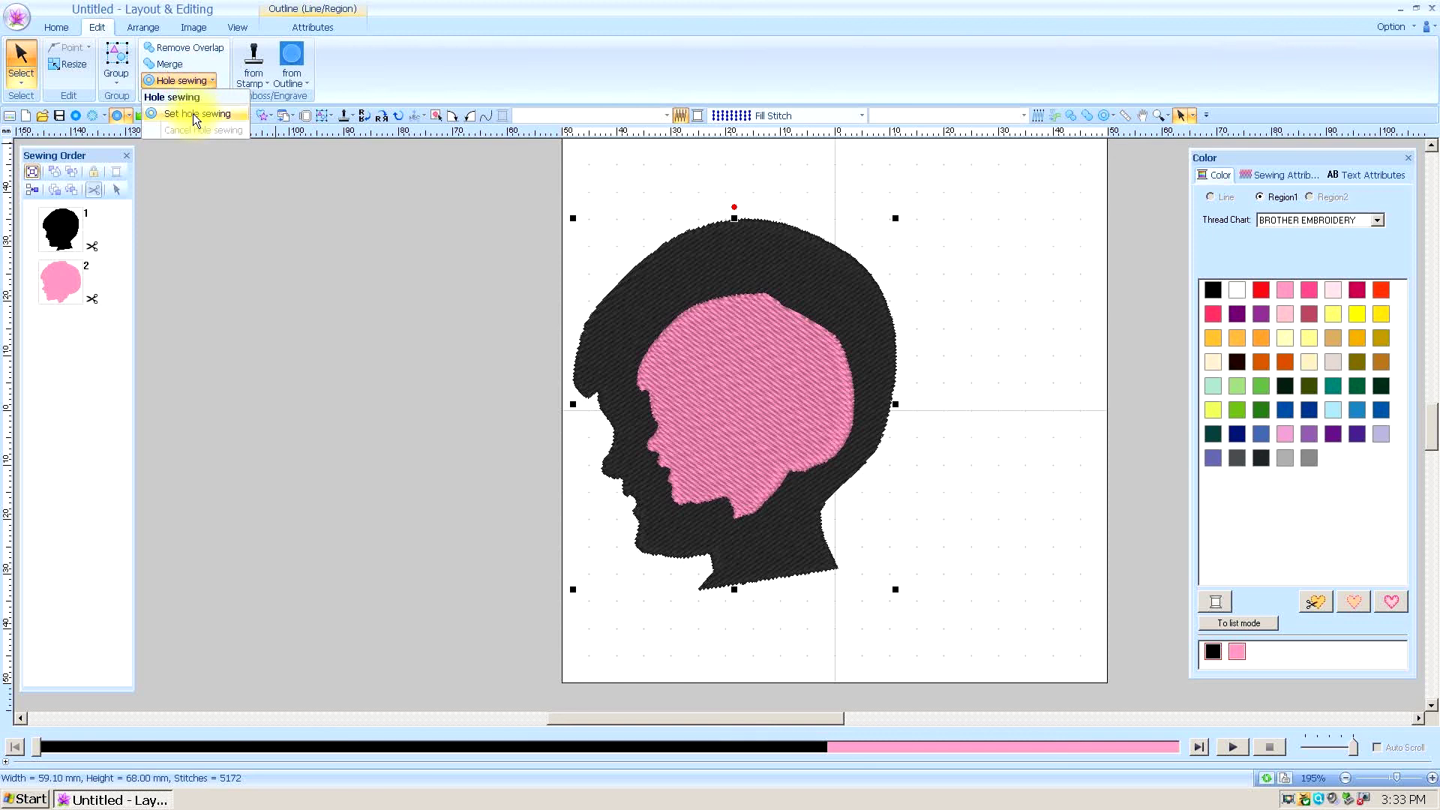
pyautogui.click(192, 114)
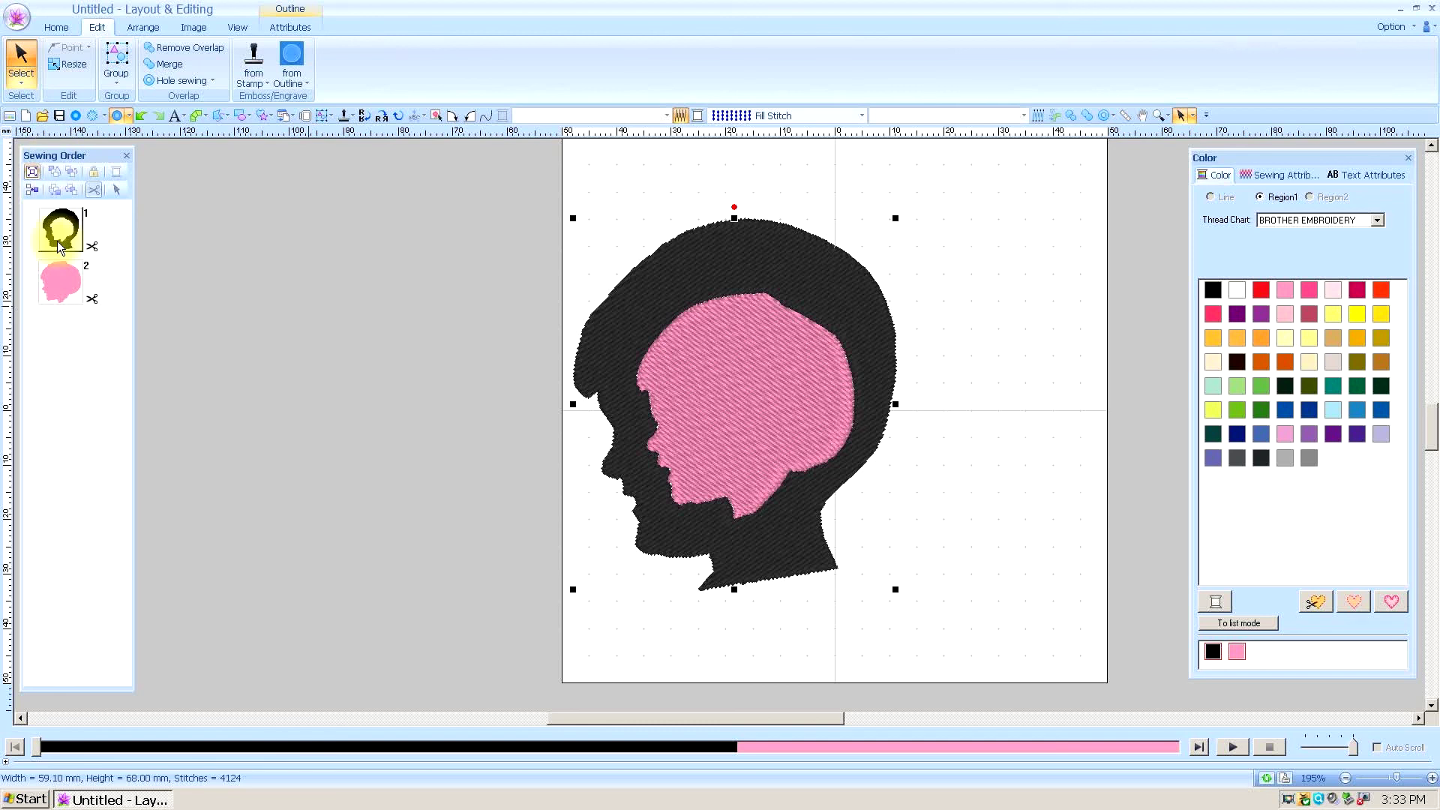
pyautogui.click(1233, 747)
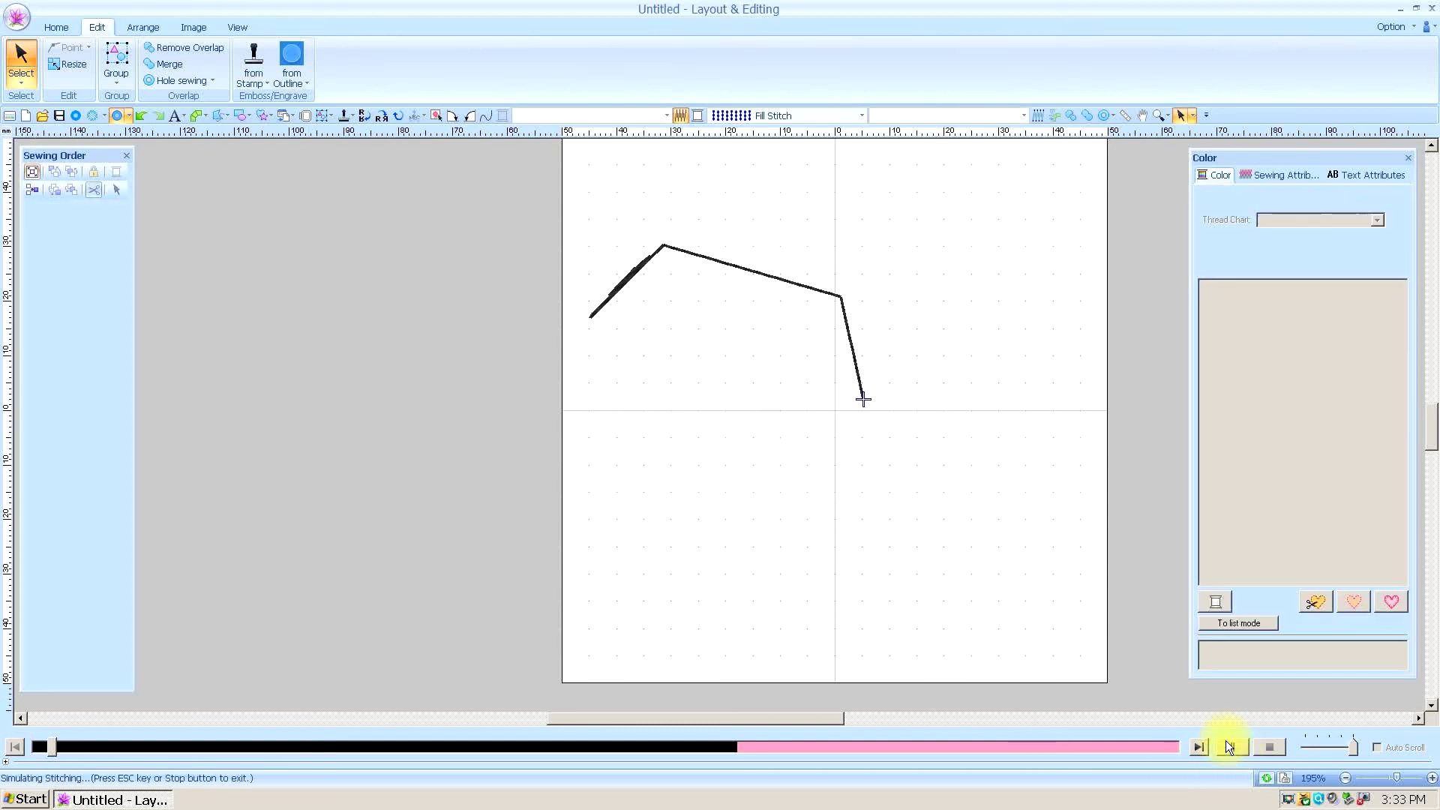